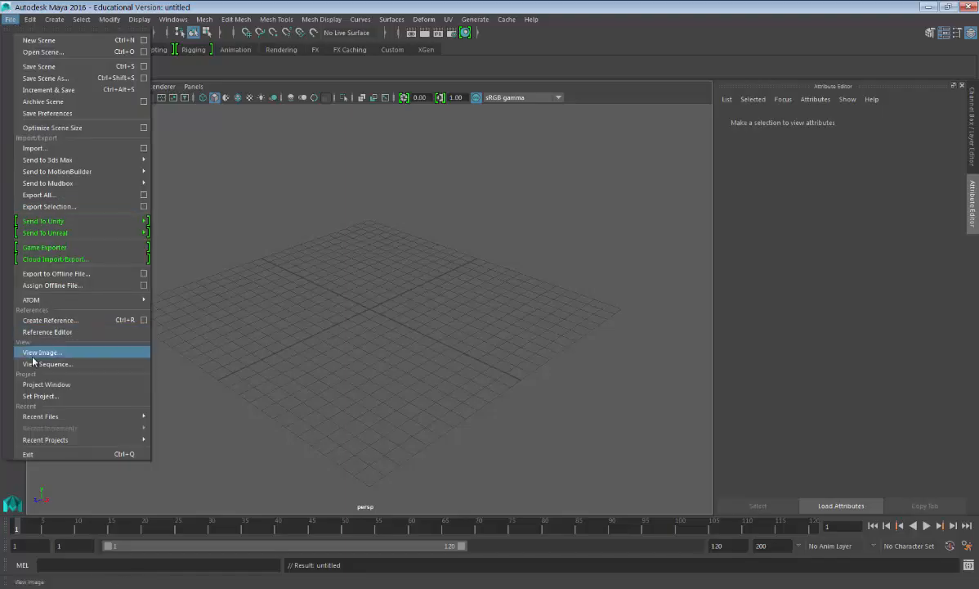
- Set the current project to the Game_Axe folder
{"action": "left_click", "coordinate": [54, 402]}
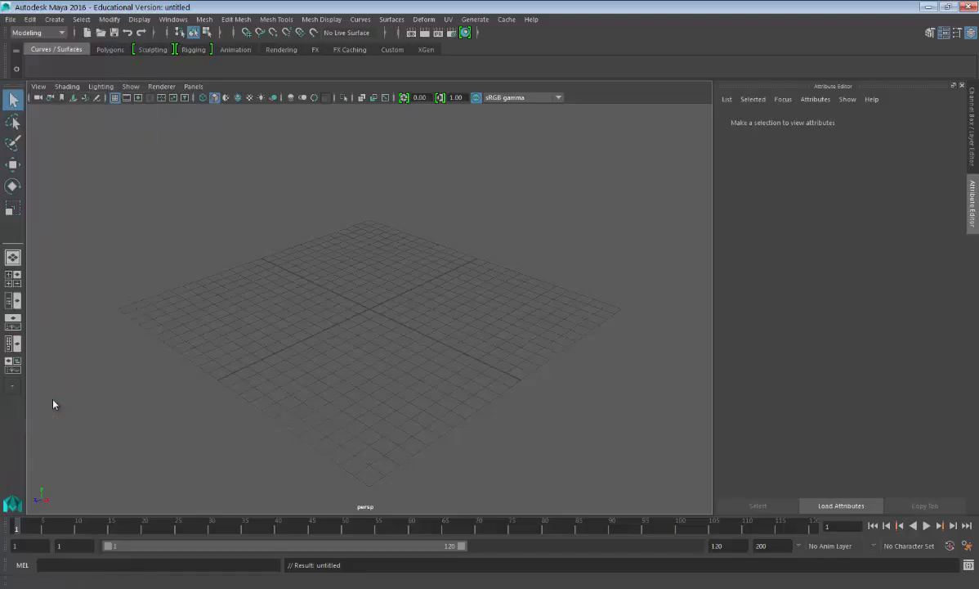
{"action": "left_click", "coordinate": [408, 169]}
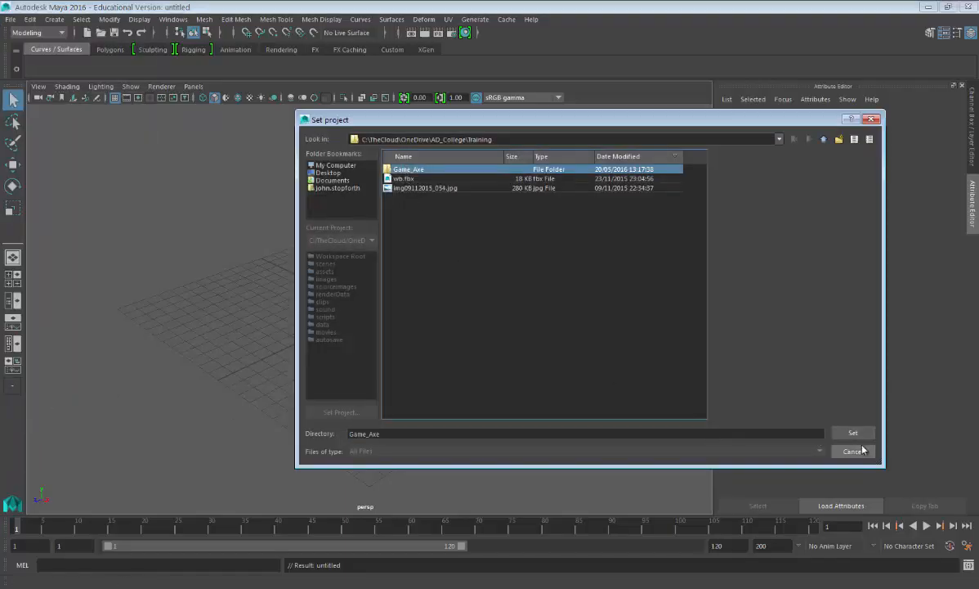
{"action": "left_click", "coordinate": [854, 432]}
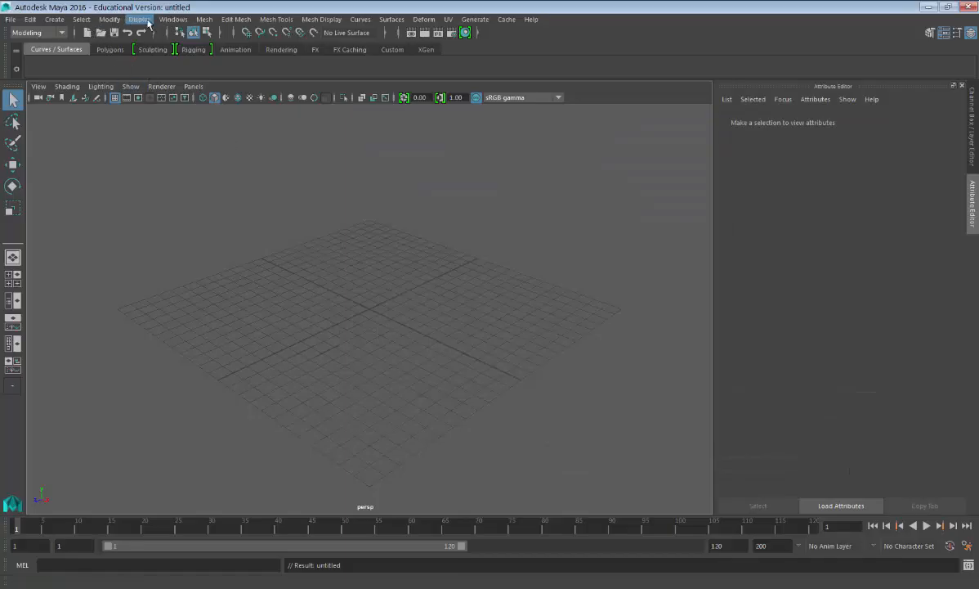
- Set the linear working unit to meter in the application preferences and save them
{"action": "left_click", "coordinate": [142, 20]}
{"action": "mouse_move", "coordinate": [173, 20]}
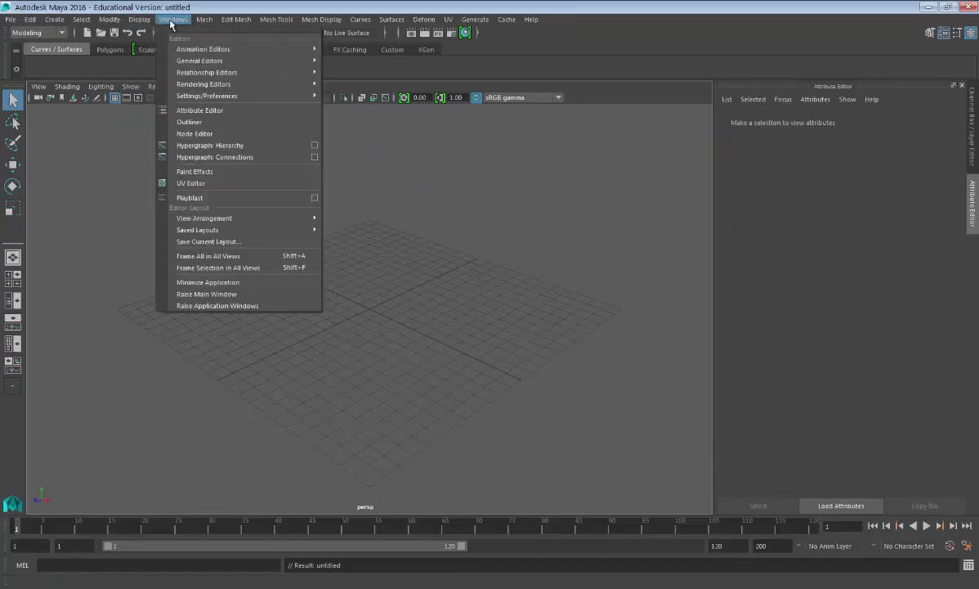
{"action": "mouse_move", "coordinate": [261, 96]}
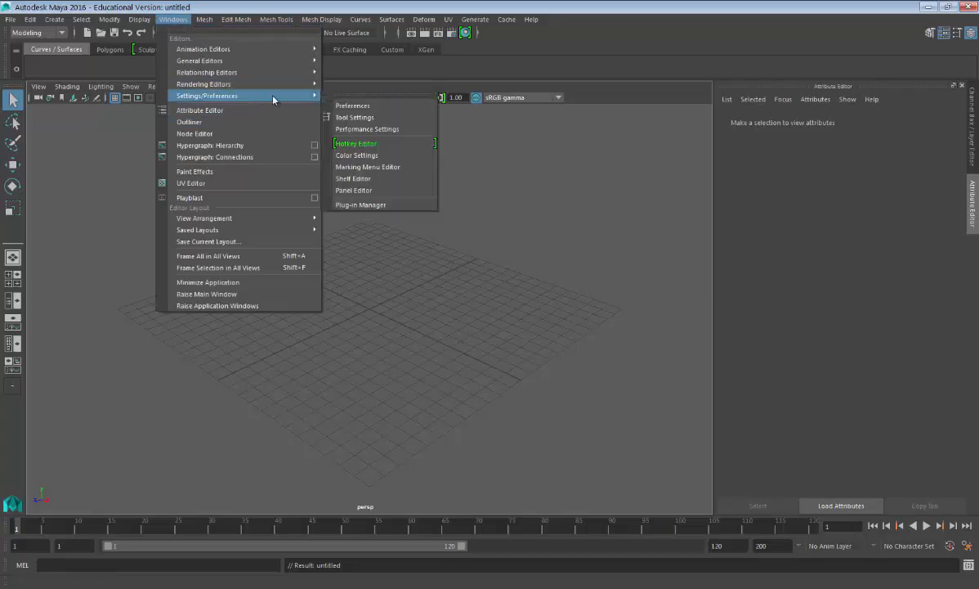
{"action": "left_click", "coordinate": [353, 105]}
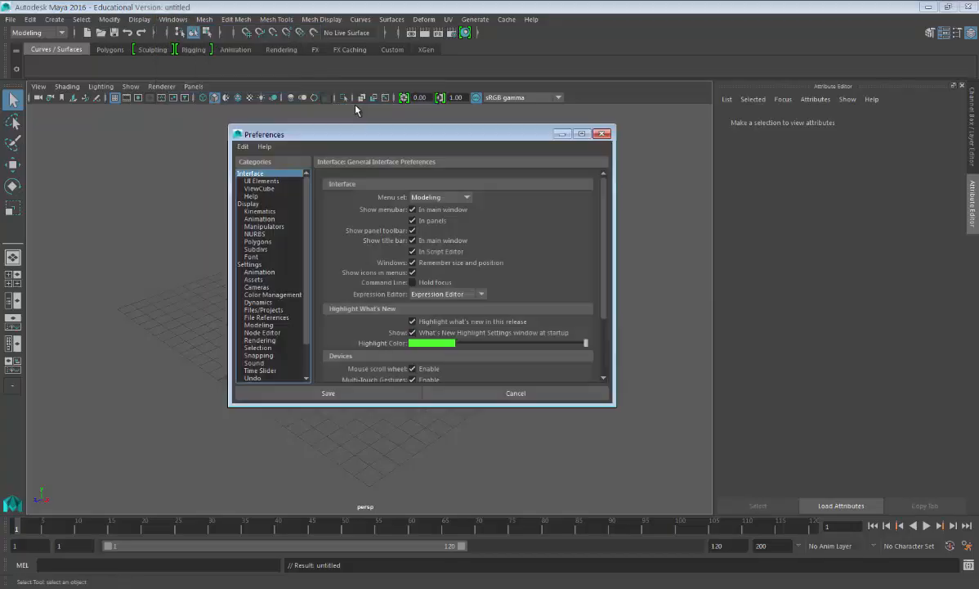
{"action": "left_click_drag", "start_coordinate": [321, 130], "coordinate": [315, 126]}
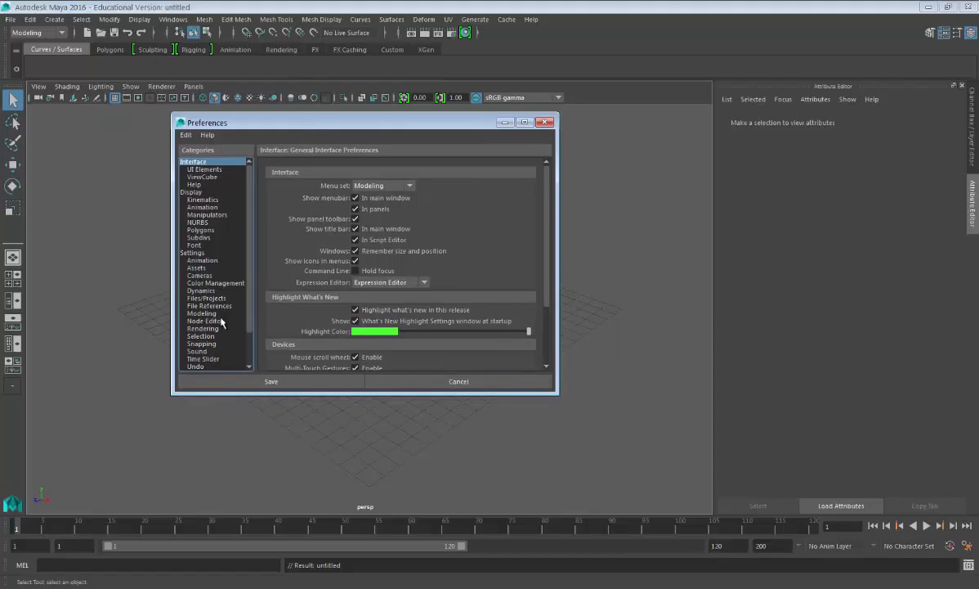
{"action": "left_click_drag", "start_coordinate": [251, 259], "coordinate": [251, 347]}
{"action": "left_click", "coordinate": [193, 215]}
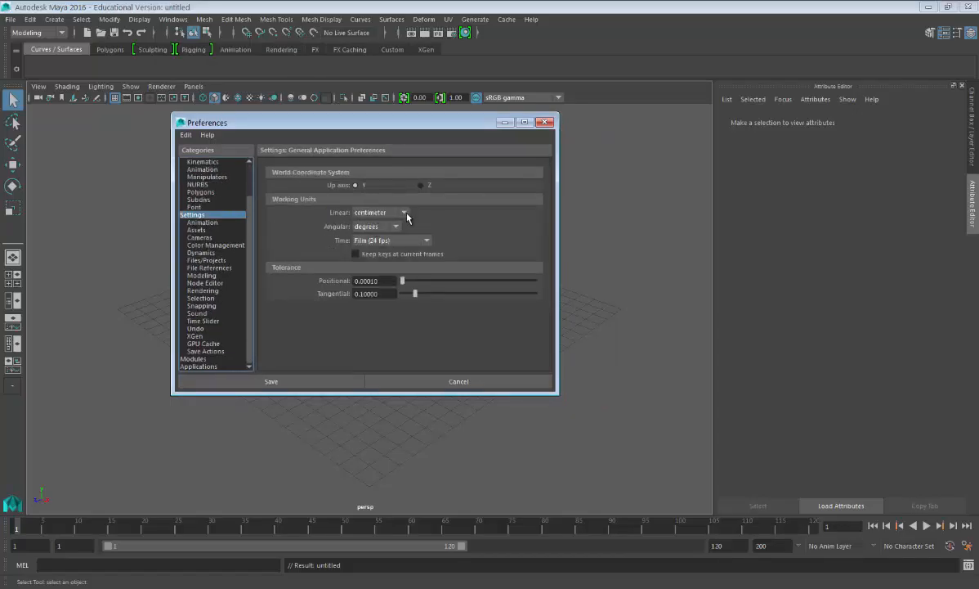
{"action": "left_click", "coordinate": [381, 213]}
{"action": "left_click", "coordinate": [365, 248]}
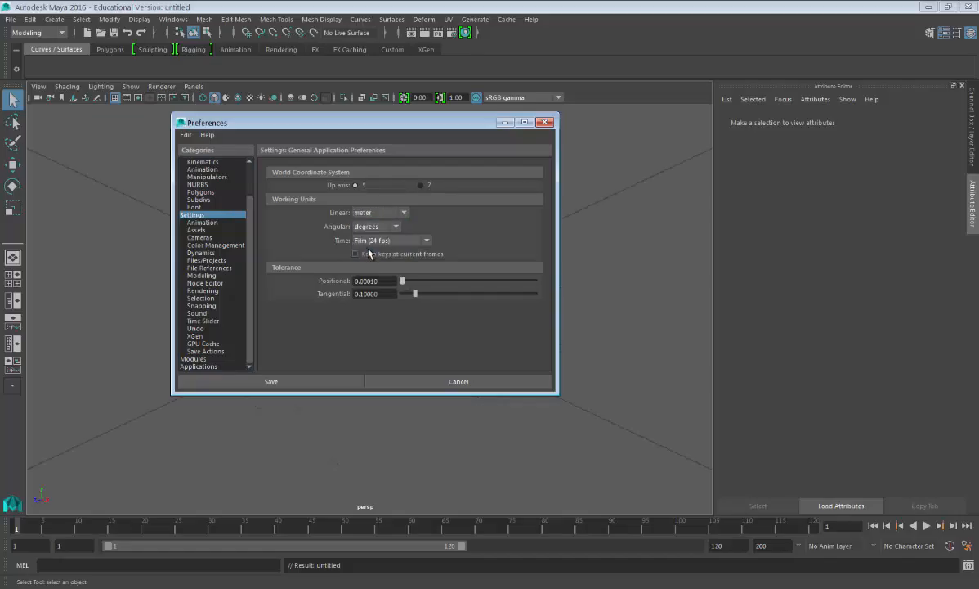
{"action": "left_click", "coordinate": [293, 386]}
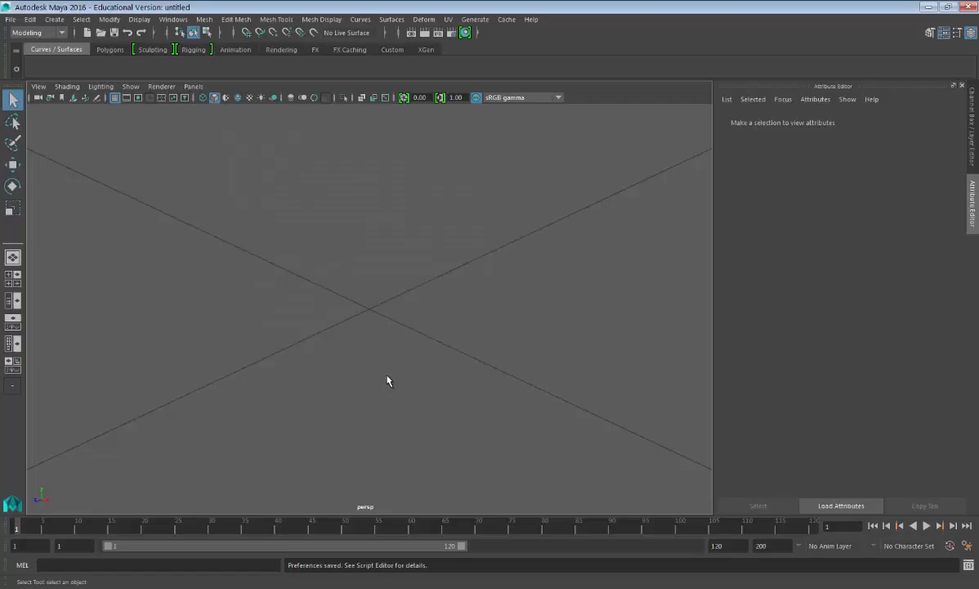
- Switch from the single perspective view to the four-view layout
{"action": "left_click_drag", "start_coordinate": [381, 359], "coordinate": [382, 361], "text": "alt"}
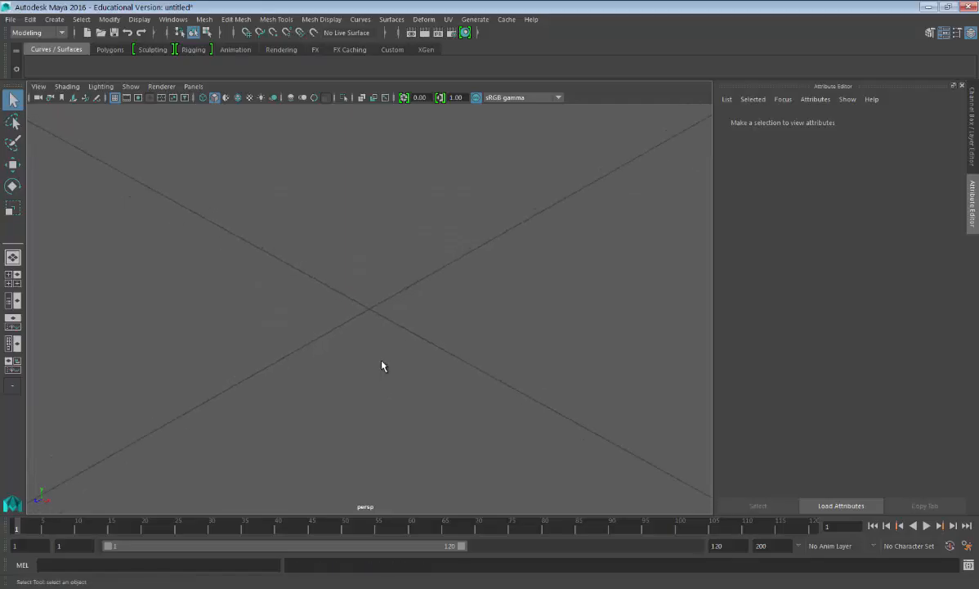
{"action": "scroll", "coordinate": [381, 366], "scroll_direction": "down", "scroll_amount": 10}
{"action": "left_click_drag", "start_coordinate": [371, 370], "coordinate": [372, 354], "text": "alt"}
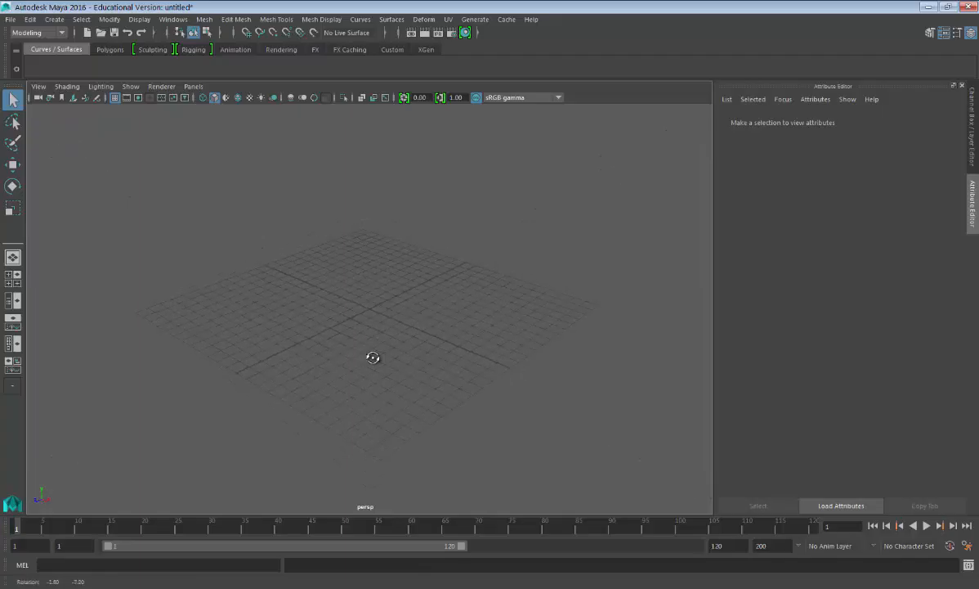
{"action": "left_click", "coordinate": [15, 282]}
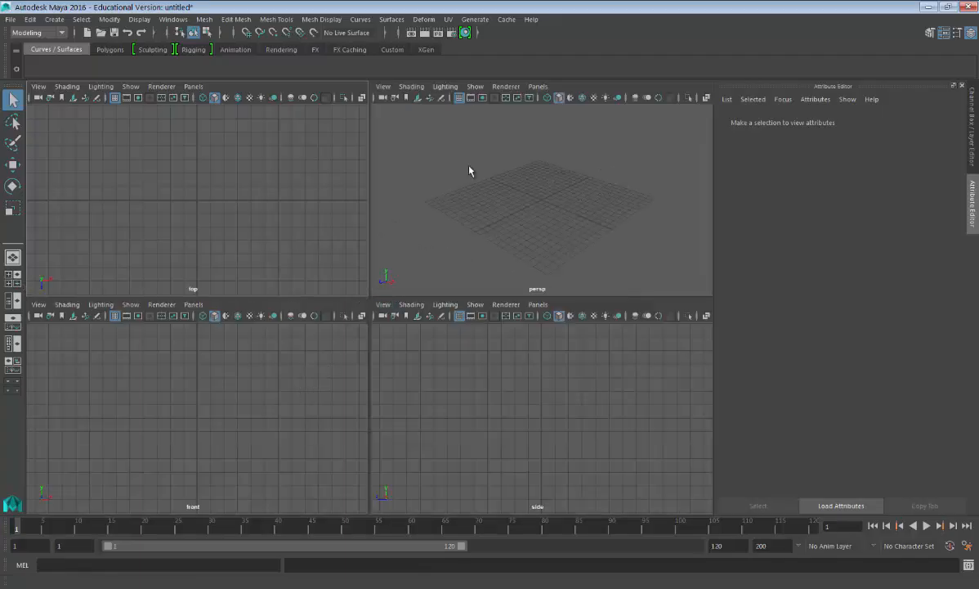
- Select the top view's camera and set its Translate Y to 100
{"action": "left_click", "coordinate": [39, 86]}
{"action": "left_click", "coordinate": [53, 107]}
{"action": "key", "text": "w"}
{"action": "mouse_move", "coordinate": [555, 212]}
{"action": "left_mouse_down", "text": "alt"}
{"action": "mouse_move", "coordinate": [560, 168]}
{"action": "mouse_move", "coordinate": [556, 222]}
{"action": "mouse_move", "coordinate": [562, 212]}
{"action": "left_mouse_up", "text": "alt"}
{"action": "scroll", "coordinate": [563, 203], "scroll_direction": "up", "scroll_amount": 5}
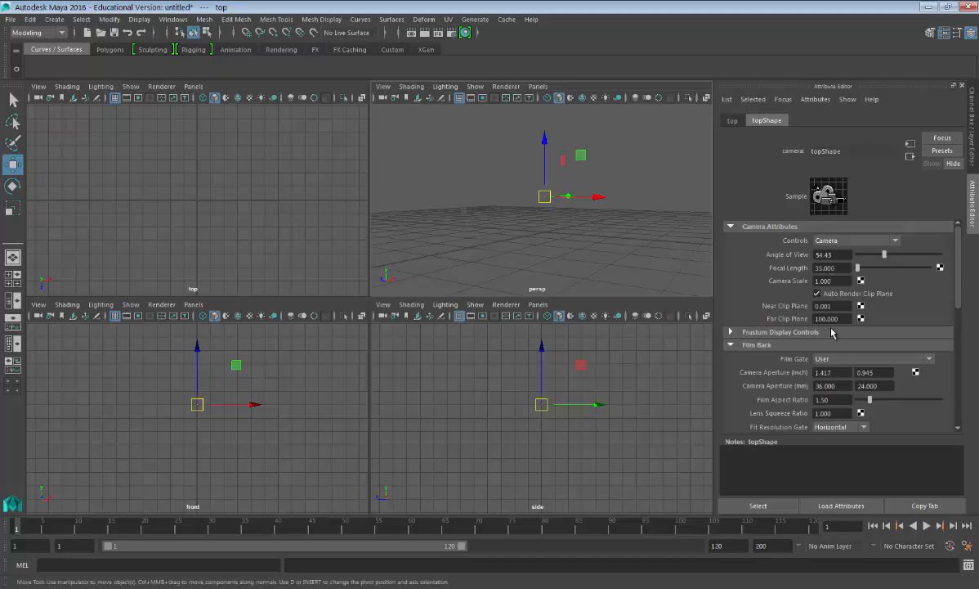
{"action": "left_click_drag", "start_coordinate": [958, 294], "coordinate": [956, 253]}
{"action": "left_click", "coordinate": [734, 122]}
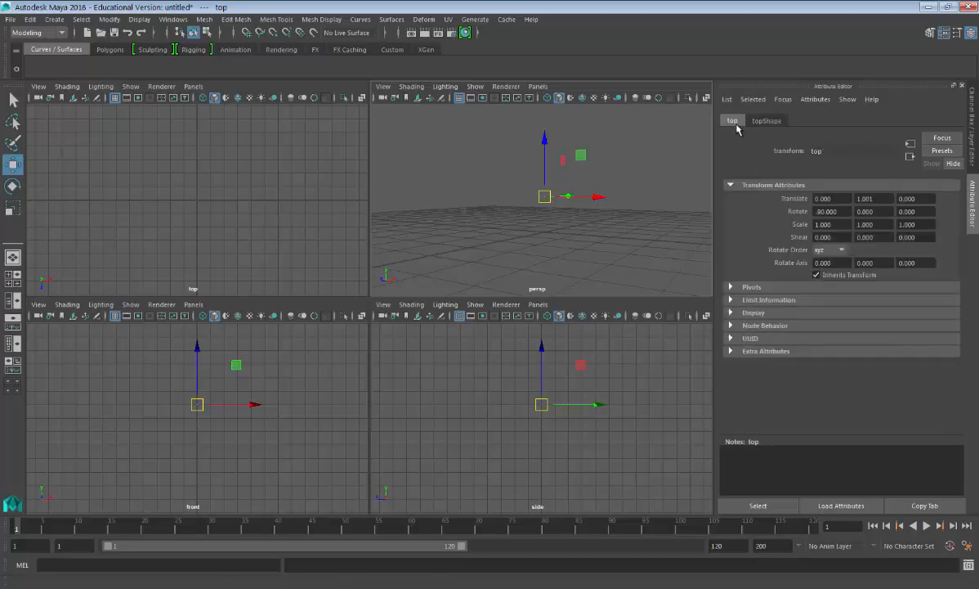
{"action": "left_click_drag", "start_coordinate": [880, 199], "coordinate": [852, 199]}
{"action": "type", "text": "100"}
{"action": "key", "text": "Return"}
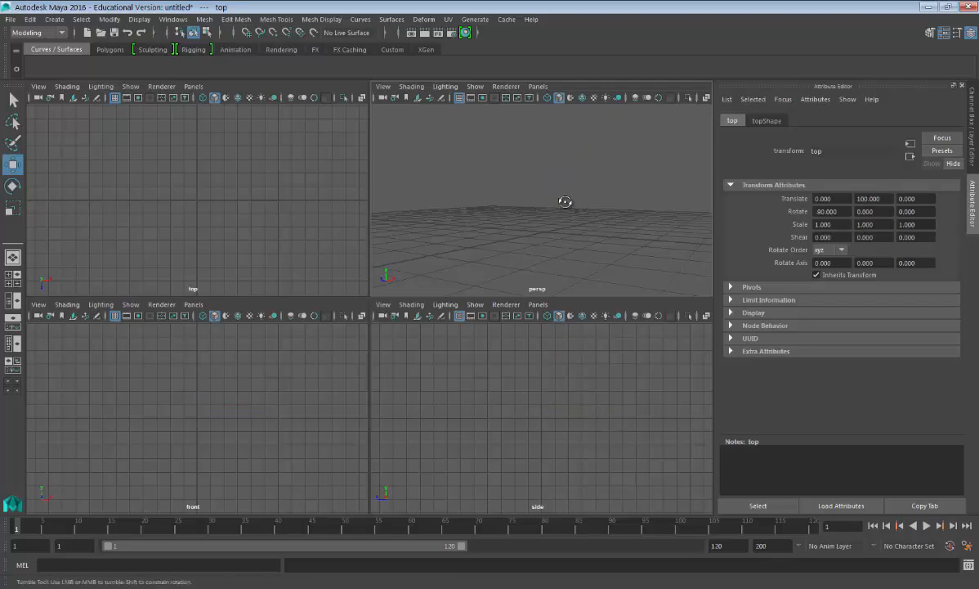
- Set the top camera's Far Clip Plane to 1000
{"action": "left_click_drag", "start_coordinate": [566, 202], "coordinate": [564, 224], "text": "alt"}
{"action": "scroll", "coordinate": [564, 225], "scroll_direction": "down", "scroll_amount": 5}
{"action": "scroll", "coordinate": [564, 225], "scroll_direction": "down", "scroll_amount": 3}
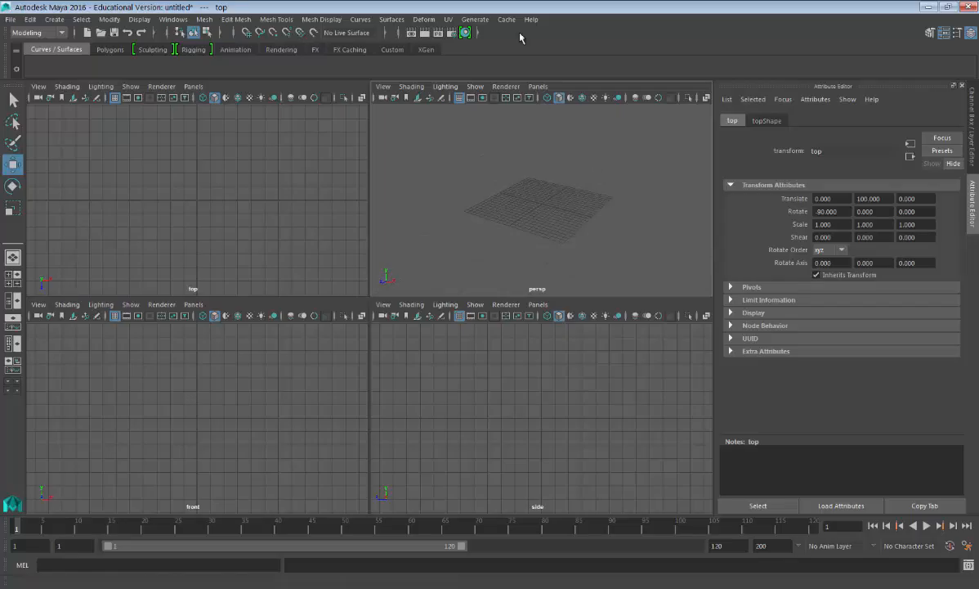
{"action": "key", "text": "f"}
{"action": "key", "text": "a"}
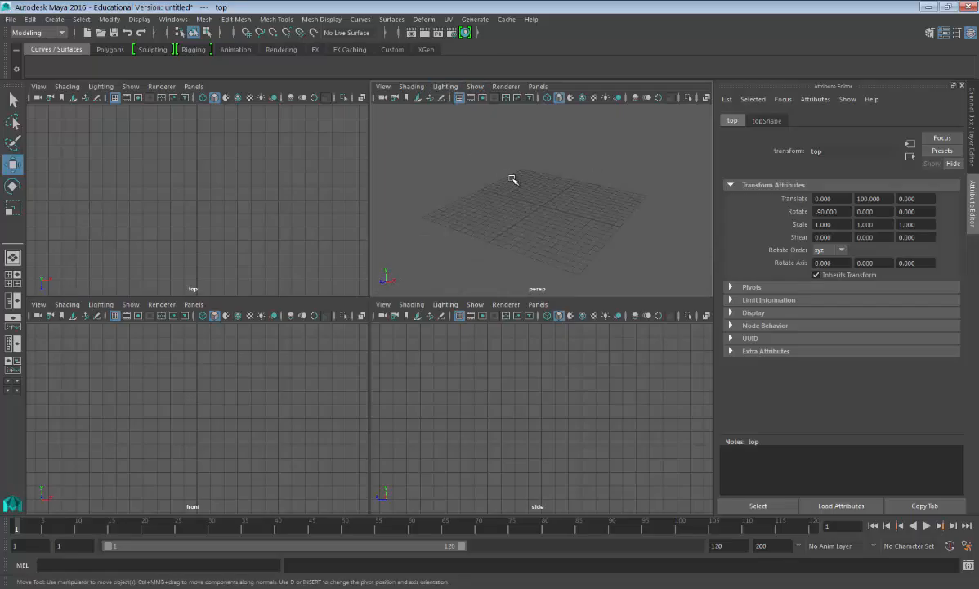
{"action": "left_click_drag", "start_coordinate": [542, 184], "coordinate": [540, 196], "text": "alt"}
{"action": "scroll", "coordinate": [541, 197], "scroll_direction": "up", "scroll_amount": 5}
{"action": "scroll", "coordinate": [541, 197], "scroll_direction": "down", "scroll_amount": 2}
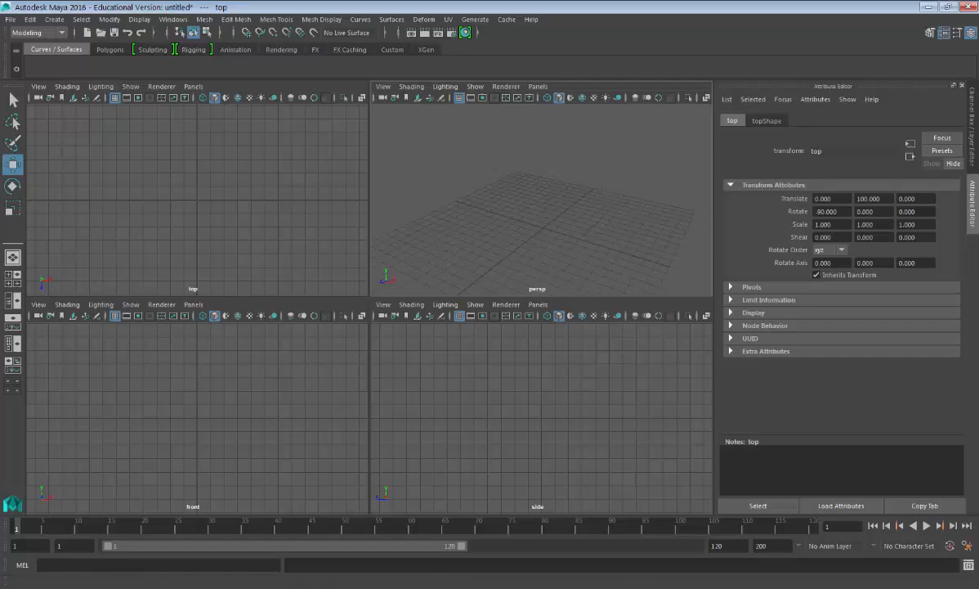
{"action": "left_click", "coordinate": [766, 120]}
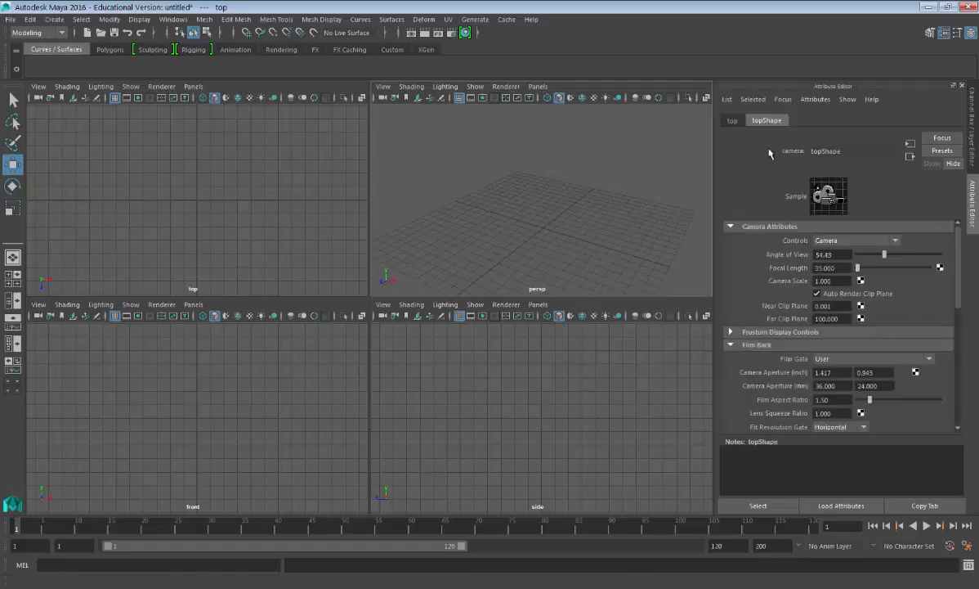
{"action": "key", "text": "Return"}
{"action": "left_click", "coordinate": [827, 319]}
{"action": "key", "text": "Return"}
- Select the side view's camera and set its Translate X to 100
{"action": "left_click_drag", "start_coordinate": [530, 219], "coordinate": [528, 206], "text": "alt"}
{"action": "left_click", "coordinate": [382, 304]}
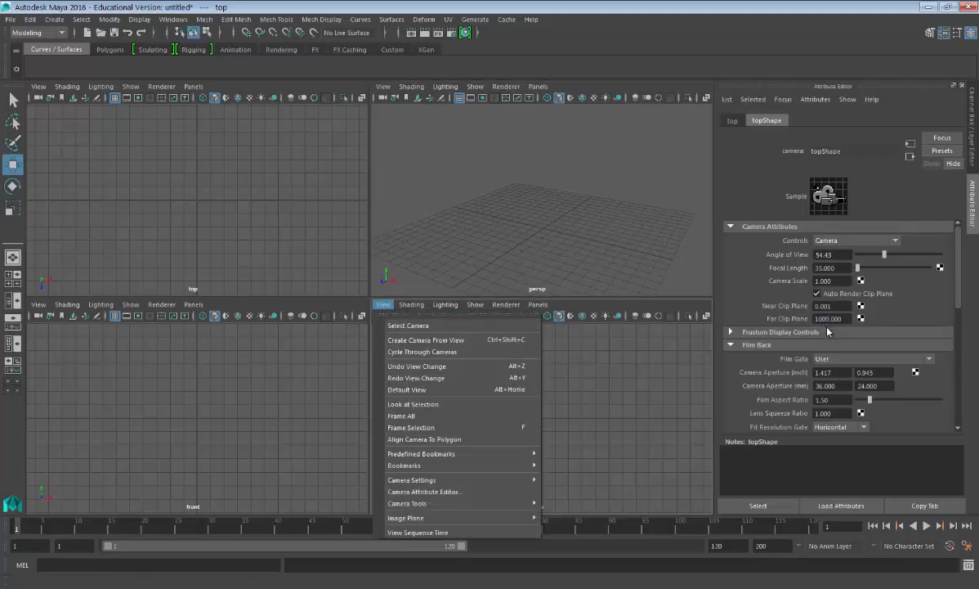
{"action": "left_click", "coordinate": [388, 319]}
{"action": "left_click_drag", "start_coordinate": [528, 214], "coordinate": [536, 205], "text": "alt"}
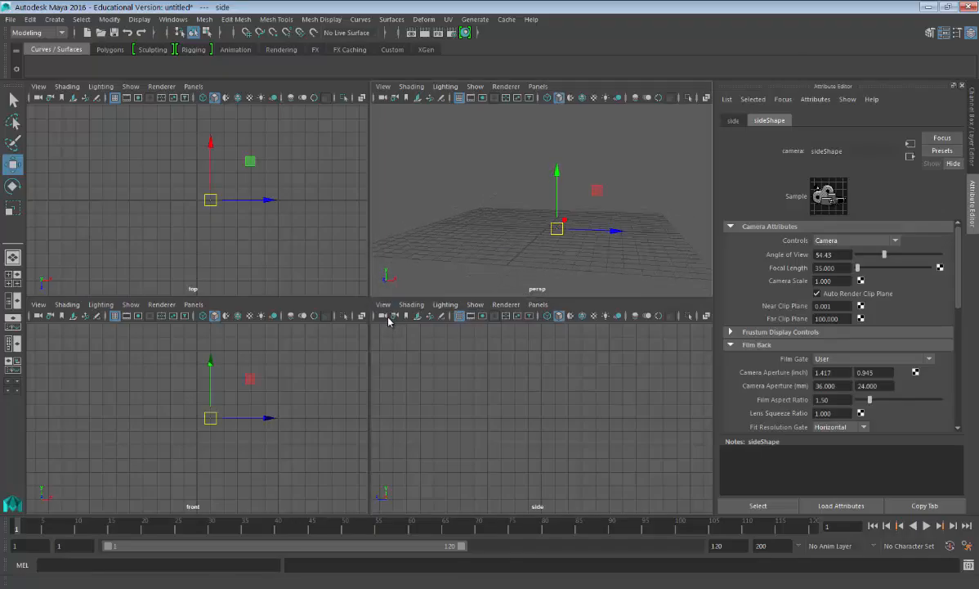
{"action": "left_click", "coordinate": [734, 120]}
{"action": "double_click", "coordinate": [823, 199]}
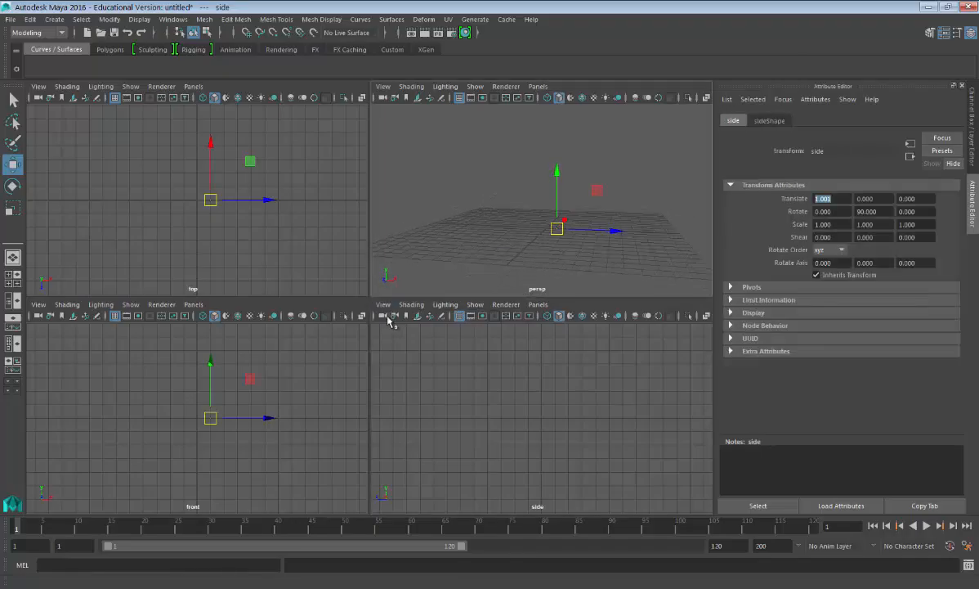
{"action": "type", "text": "100"}
{"action": "key", "text": "Return"}
- Raise the side camera's Far Clip Plane distance
{"action": "left_click_drag", "start_coordinate": [542, 204], "coordinate": [527, 214], "text": "alt"}
{"action": "left_click", "coordinate": [769, 120]}
{"action": "left_click", "coordinate": [819, 318]}
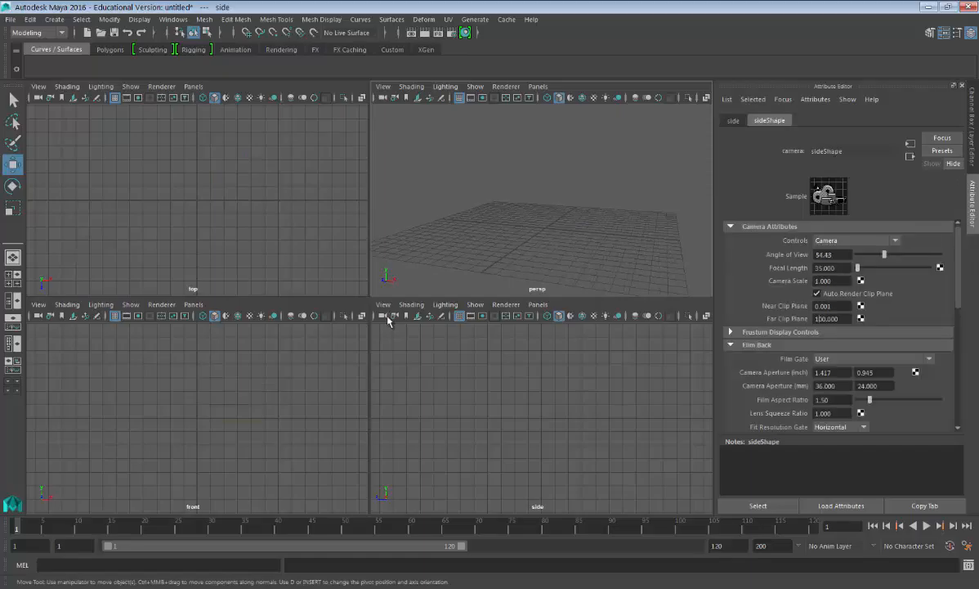
{"action": "double_click", "coordinate": [823, 319]}
- Select the front view's camera and set its Translate Z to 100
{"action": "left_click", "coordinate": [38, 304]}
{"action": "left_click", "coordinate": [59, 325]}
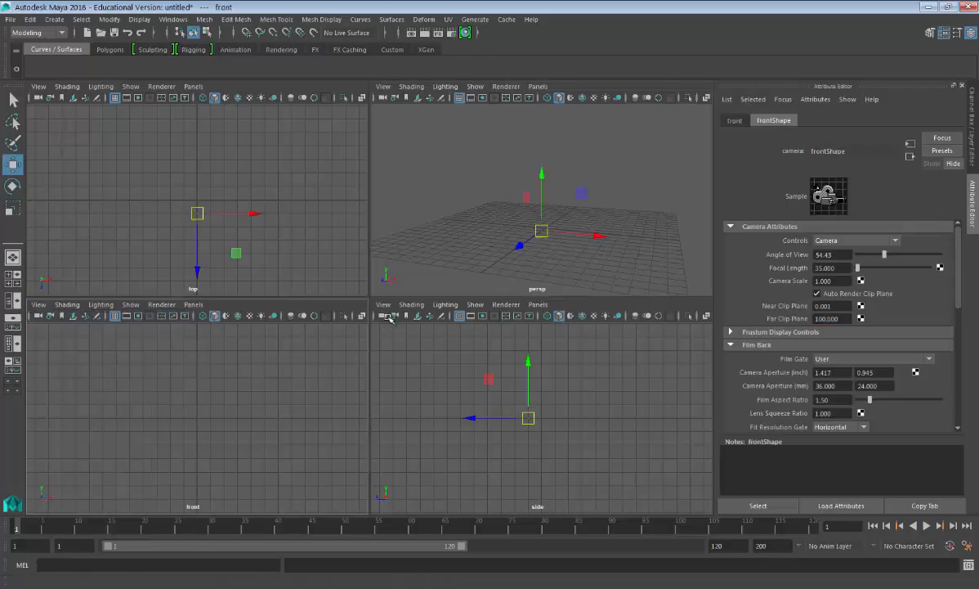
{"action": "left_click_drag", "start_coordinate": [387, 316], "coordinate": [387, 317], "text": "alt"}
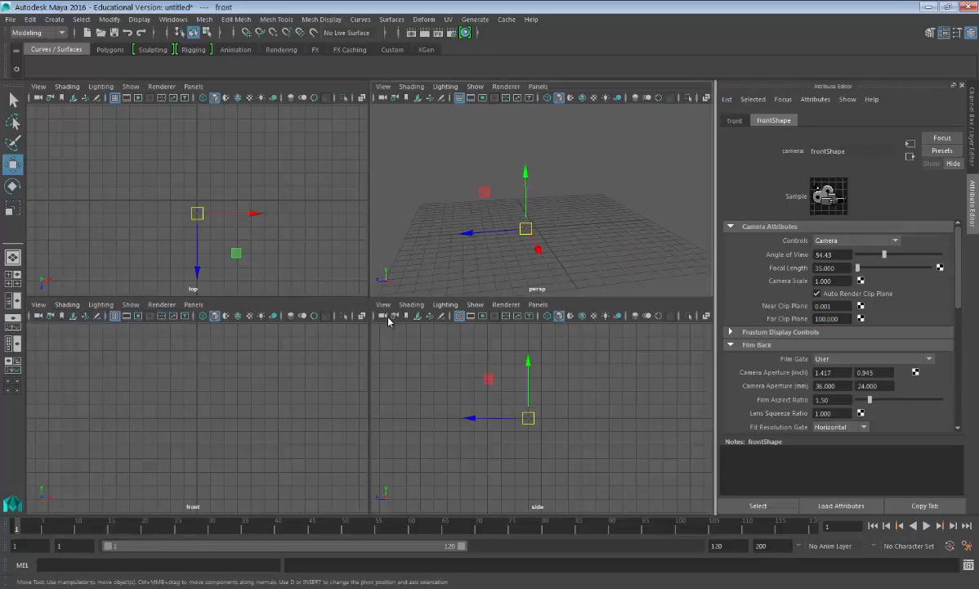
{"action": "left_click", "coordinate": [735, 120]}
{"action": "double_click", "coordinate": [908, 199]}
{"action": "type", "text": "100"}
{"action": "key", "text": "Return"}
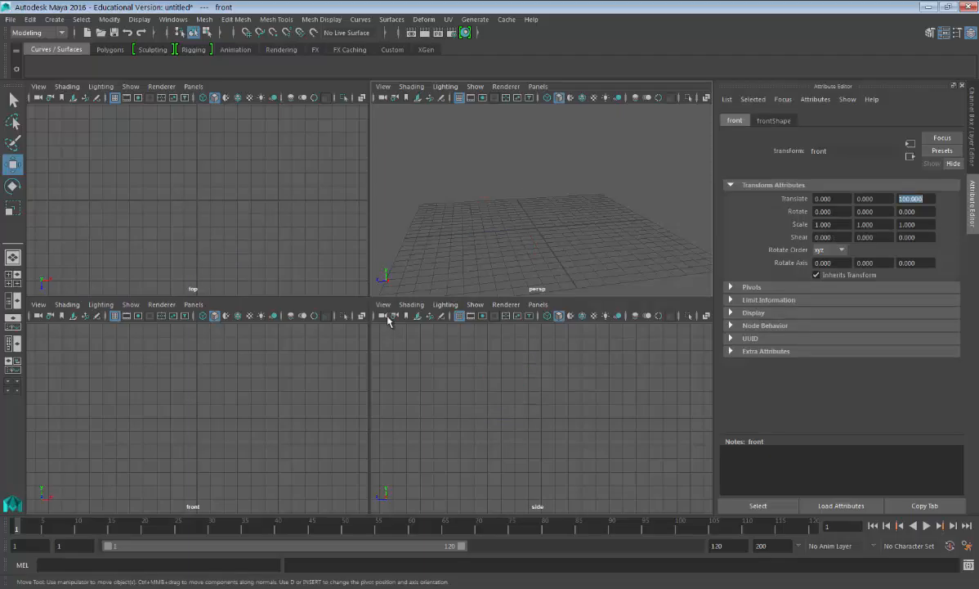
- Set the front camera's Far Clip Plane to 1000
{"action": "left_click", "coordinate": [773, 120]}
{"action": "type", "text": "0"}
{"action": "key", "text": "Return"}
{"action": "left_click_drag", "start_coordinate": [523, 204], "coordinate": [569, 212], "text": "alt"}
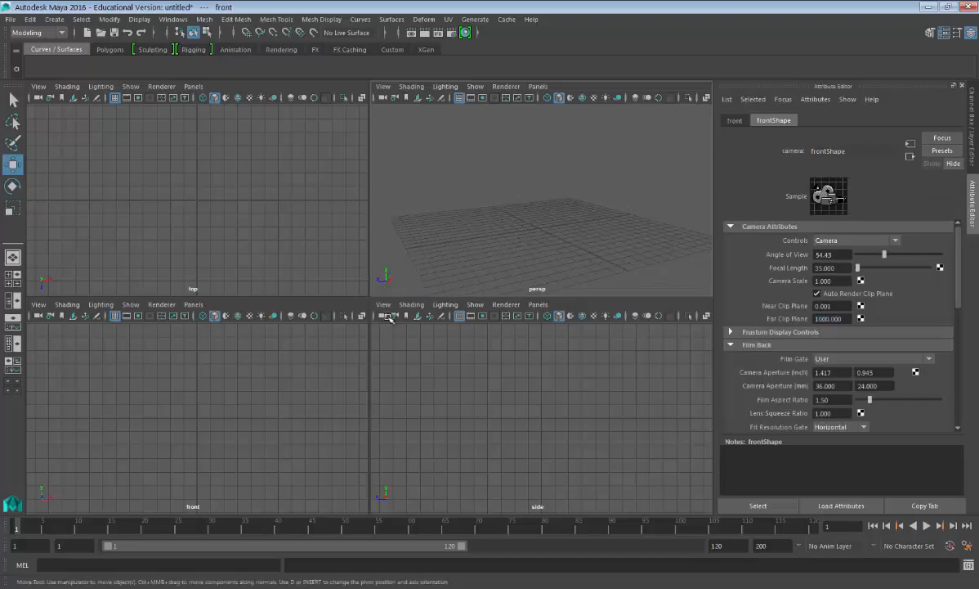
- Save the scene as Axe_setup_01 in Maya Binary format in the project's scenes folder
{"action": "left_click", "coordinate": [10, 20]}
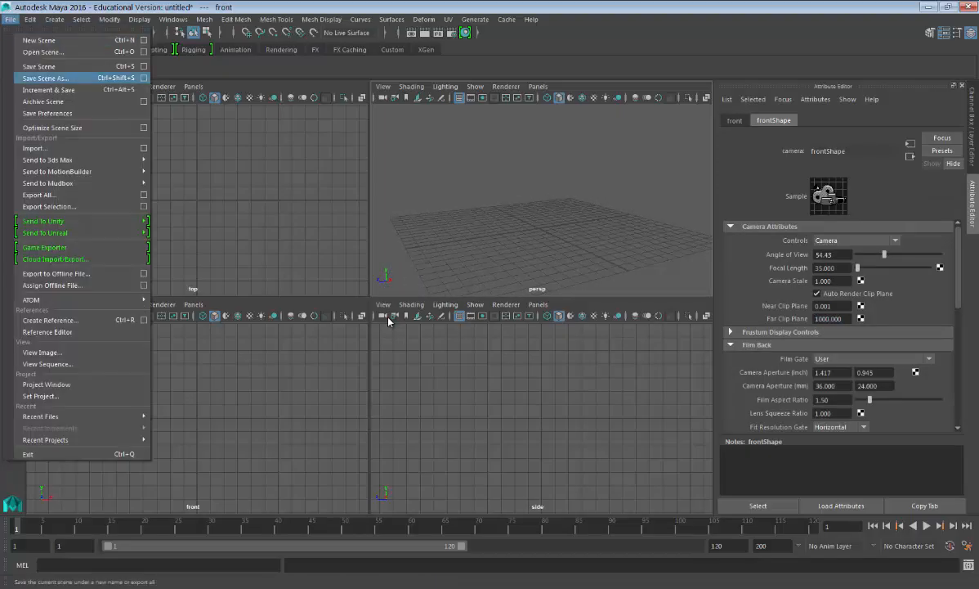
{"action": "left_click", "coordinate": [143, 77]}
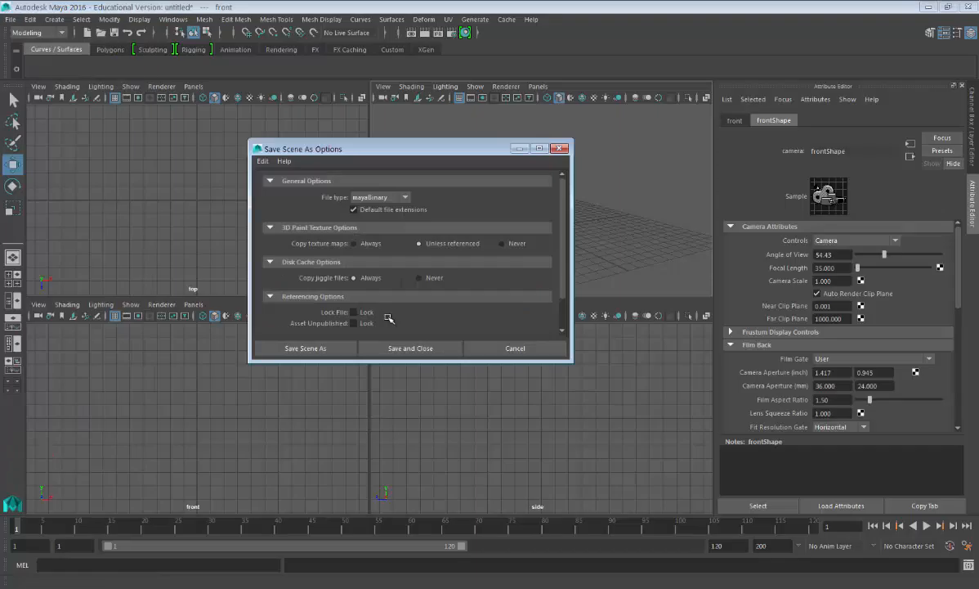
{"action": "left_click", "coordinate": [332, 343]}
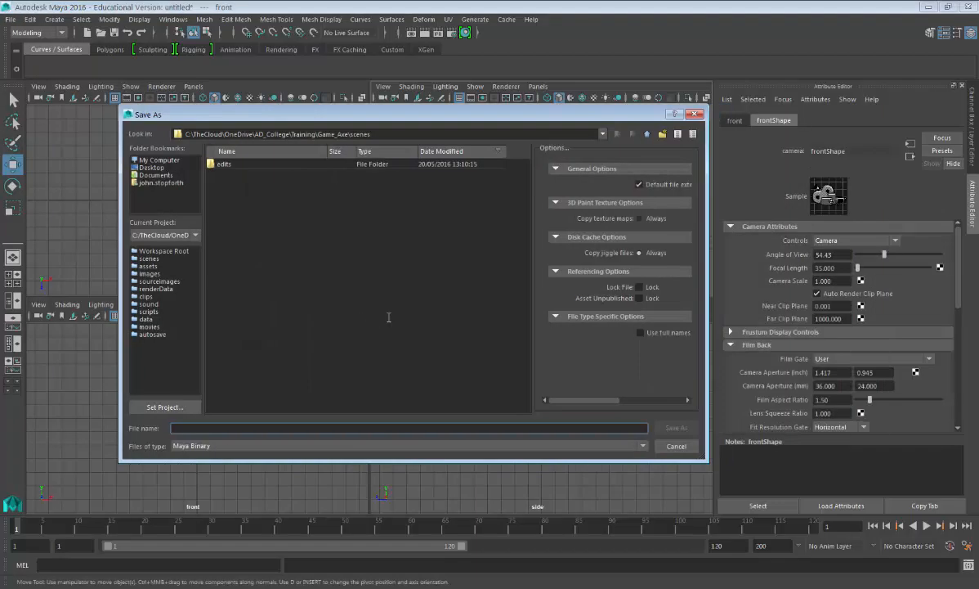
{"action": "type", "text": "Axe_setup_01"}
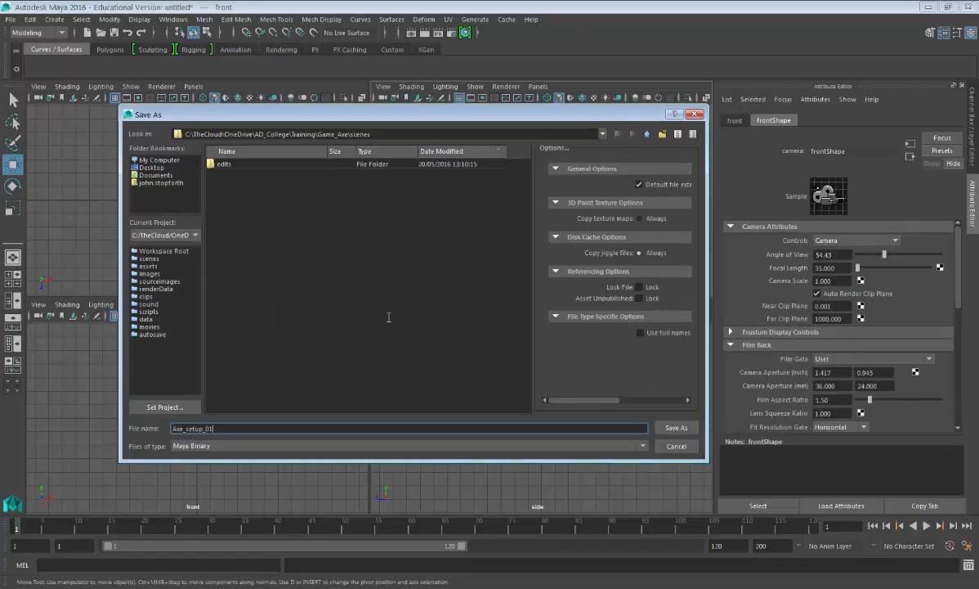
{"action": "key", "text": "Return"}
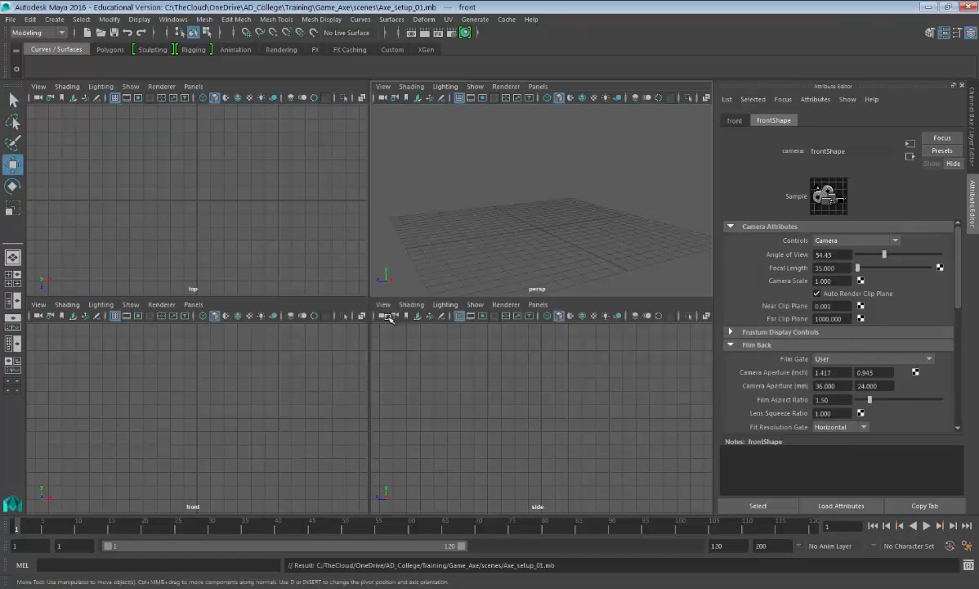
- Display the Modeling Toolkit in place of the Attribute Editor
{"action": "left_click_drag", "start_coordinate": [523, 188], "coordinate": [568, 225], "text": "alt"}
{"action": "left_click", "coordinate": [930, 33]}
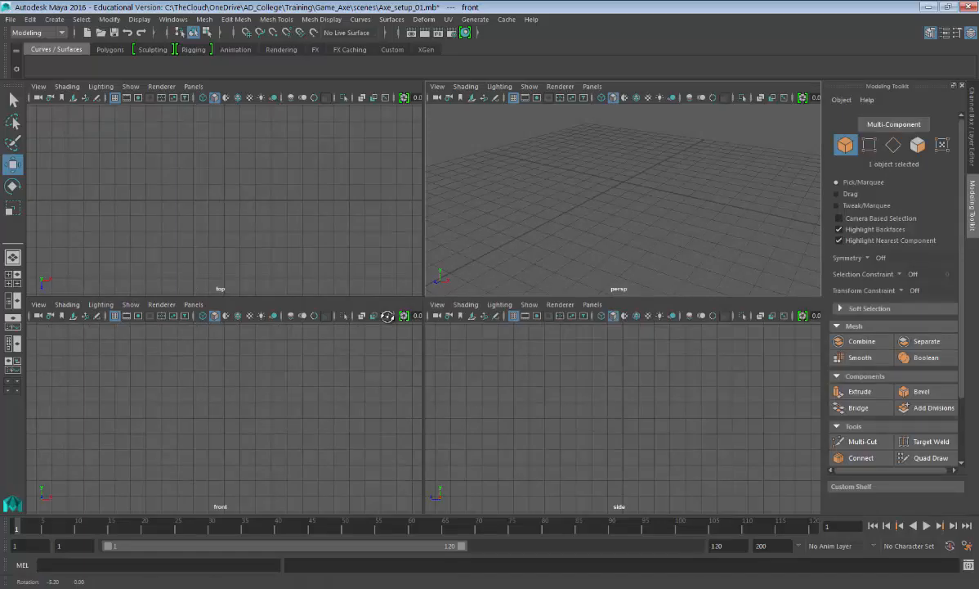
{"action": "middle_click_drag", "start_coordinate": [609, 179], "coordinate": [619, 196], "text": "alt"}
{"action": "left_click_drag", "start_coordinate": [618, 196], "coordinate": [609, 204], "text": "alt"}
{"action": "middle_click_drag", "start_coordinate": [609, 204], "coordinate": [606, 213], "text": "alt"}
{"action": "left_click_drag", "start_coordinate": [225, 196], "coordinate": [224, 201], "text": "alt"}
{"action": "middle_click_drag", "start_coordinate": [224, 200], "coordinate": [226, 216], "text": "alt"}
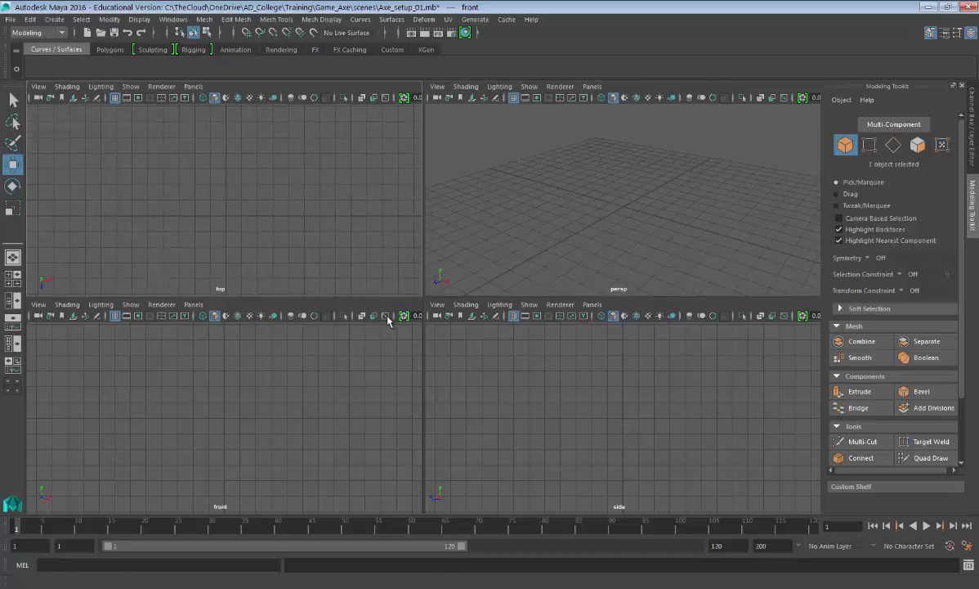
- Import Axe.jpg from sourceimages as an image plane in the front view and display its channel values
{"action": "left_click", "coordinate": [388, 317]}
{"action": "left_click", "coordinate": [228, 173]}
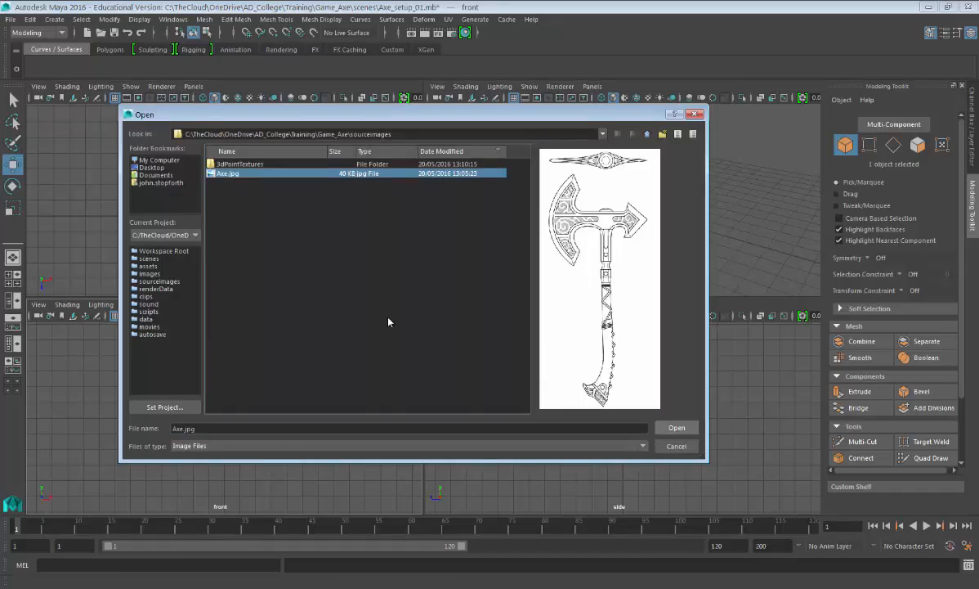
{"action": "key", "text": "Return"}
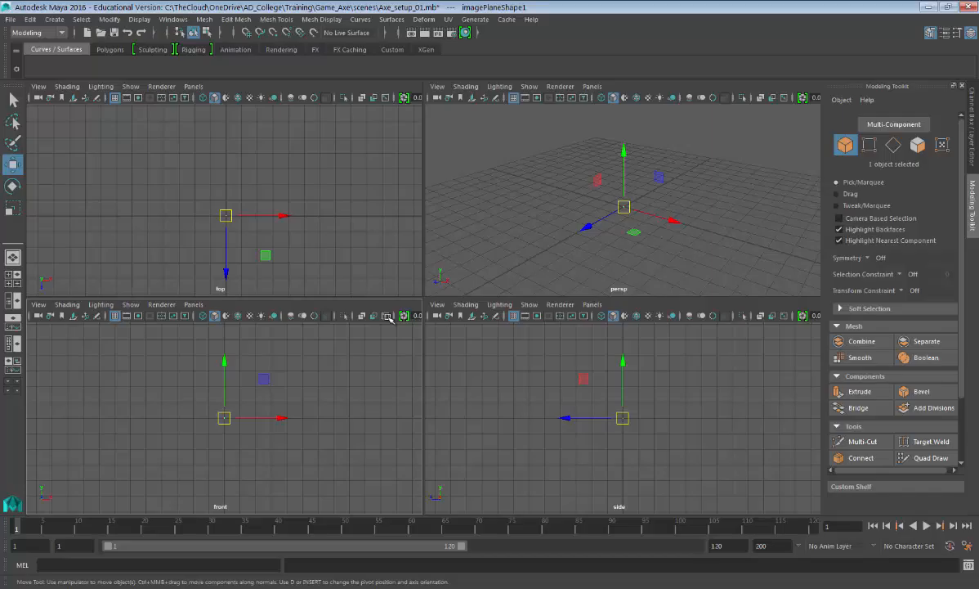
{"action": "key", "text": "ctrl+a"}
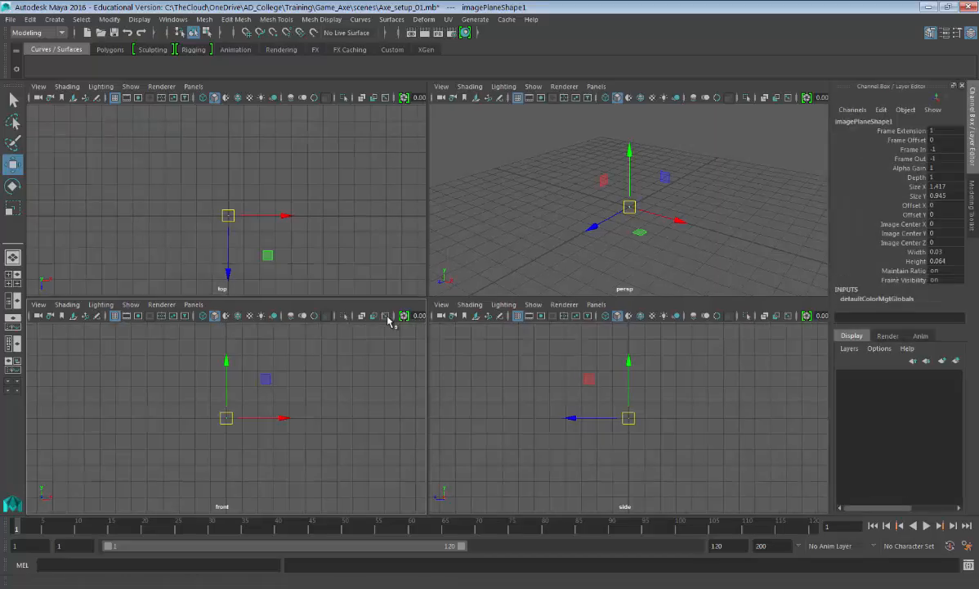
- Try a Width and Height of 1 on the front image plane and undo both changes
{"action": "left_click", "coordinate": [940, 251]}
{"action": "type", "text": "1"}
{"action": "key", "text": "Tab"}
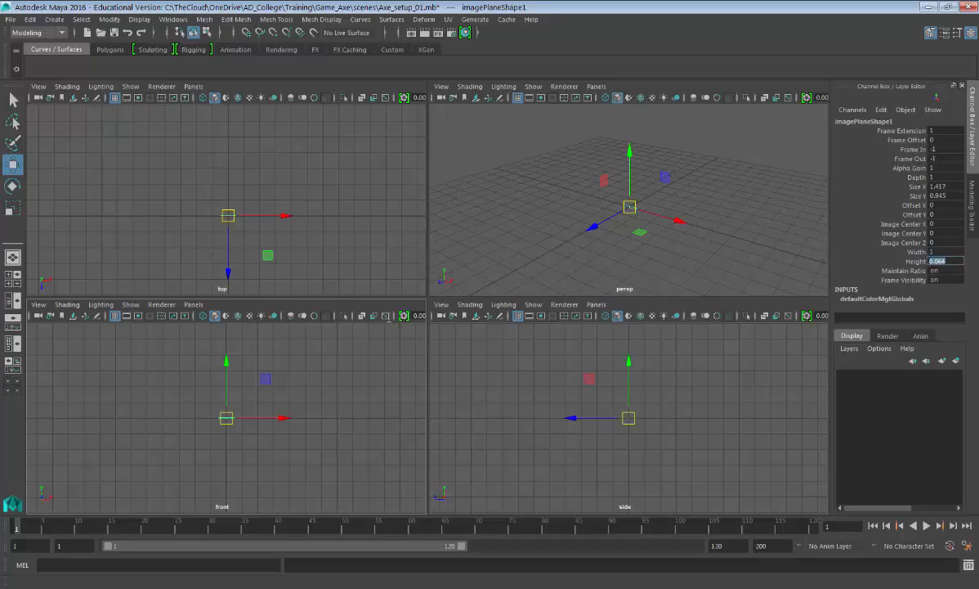
{"action": "type", "text": "1"}
{"action": "key", "text": "Return"}
{"action": "left_click_drag", "start_coordinate": [625, 220], "coordinate": [656, 210], "text": "alt"}
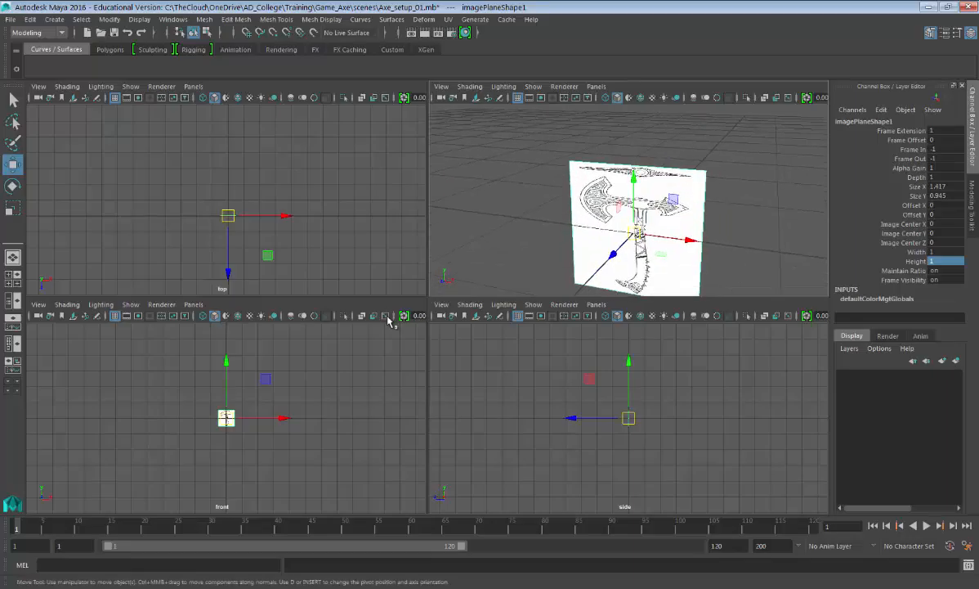
{"action": "key", "text": "ctrl+z"}
{"action": "key", "text": "ctrl+z"}
- Set the front image plane's Width to 3 and Height to 6.4
{"action": "left_click", "coordinate": [945, 252]}
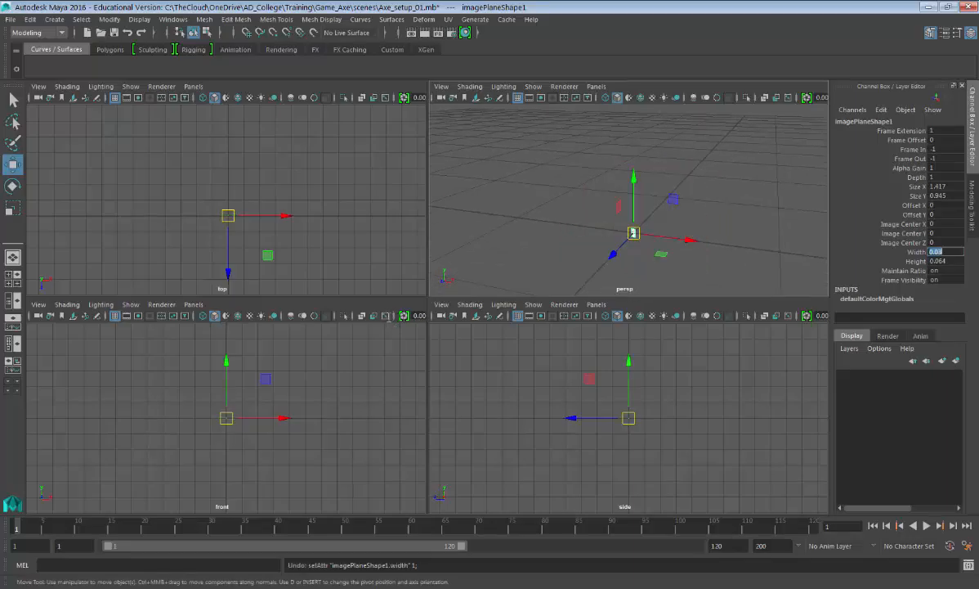
{"action": "type", "text": "3"}
{"action": "key", "text": "Tab"}
{"action": "type", "text": "3"}
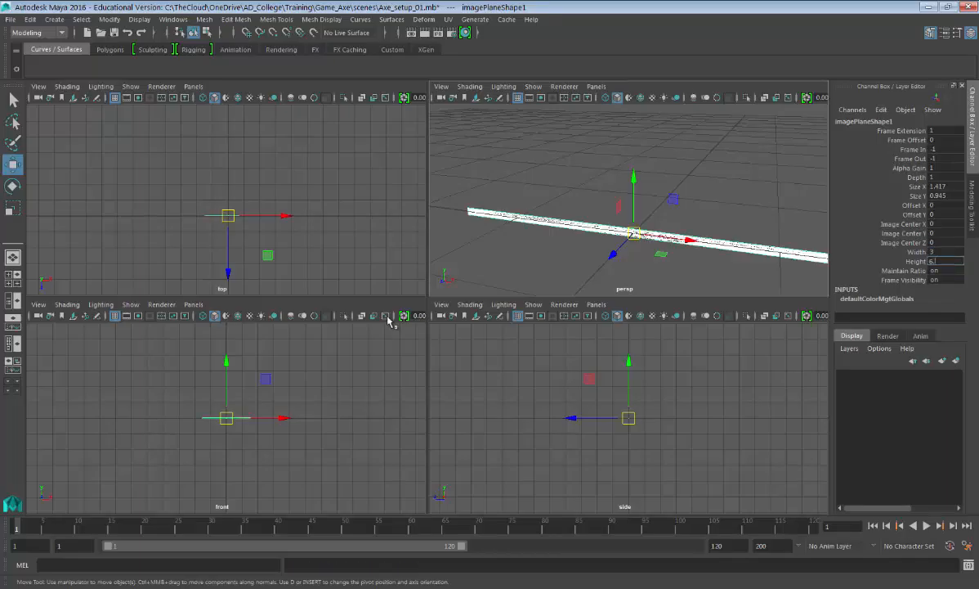
{"action": "key", "text": "Return"}
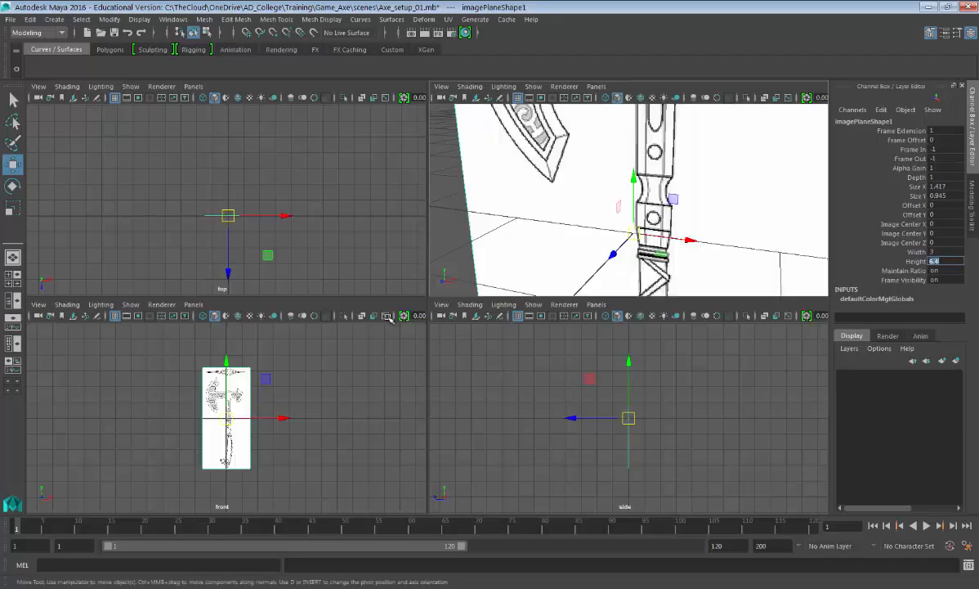
- Move the front image plane up to about 3.2 in Y and back to about -0.4 in Z
{"action": "scroll", "coordinate": [387, 316], "scroll_direction": "down", "scroll_amount": 5}
{"action": "left_click_drag", "start_coordinate": [387, 317], "coordinate": [388, 317], "text": "alt"}
{"action": "middle_click_drag", "start_coordinate": [388, 316], "coordinate": [387, 316], "text": "alt"}
{"action": "scroll", "coordinate": [387, 317], "scroll_direction": "down", "scroll_amount": 3}
{"action": "left_click_drag", "start_coordinate": [387, 317], "coordinate": [387, 316], "text": "alt"}
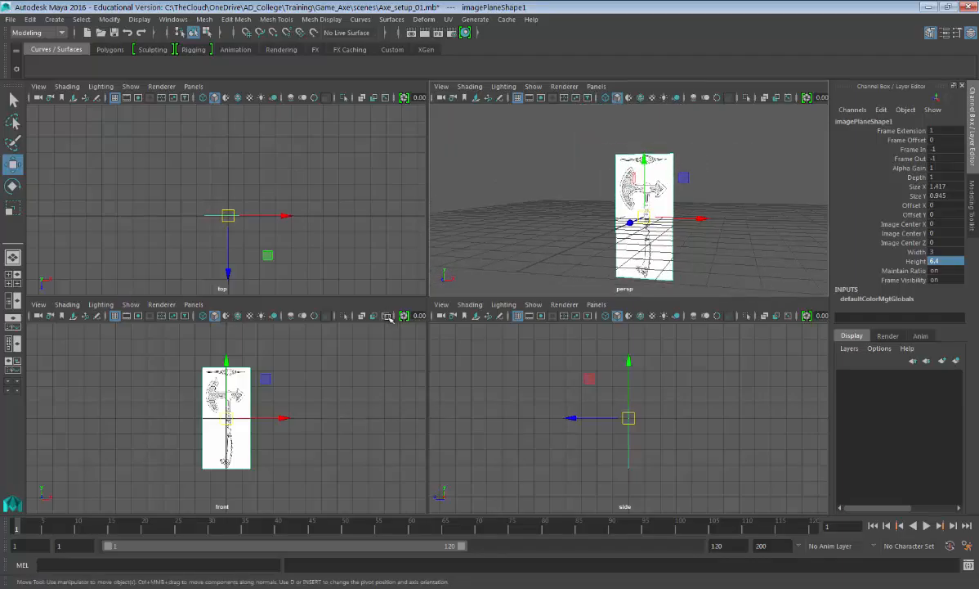
{"action": "left_click_drag", "start_coordinate": [226, 361], "coordinate": [226, 309]}
{"action": "middle_click_drag", "start_coordinate": [628, 380], "coordinate": [627, 406], "text": "alt"}
{"action": "mouse_move", "coordinate": [630, 151]}
{"action": "left_mouse_down"}
{"action": "mouse_move", "coordinate": [572, 163]}
{"action": "mouse_move", "coordinate": [546, 197]}
{"action": "left_mouse_up"}
- Set the front image plane's Alpha Gain to 0.25
{"action": "left_click", "coordinate": [945, 168]}
{"action": "type", "text": ".25"}
{"action": "key", "text": "Return"}
{"action": "mouse_move", "coordinate": [638, 237]}
{"action": "left_mouse_down", "text": "alt"}
{"action": "mouse_move", "coordinate": [724, 226]}
{"action": "mouse_move", "coordinate": [589, 233]}
{"action": "mouse_move", "coordinate": [642, 236]}
{"action": "left_mouse_up", "text": "alt"}
{"action": "middle_click_drag", "start_coordinate": [642, 236], "coordinate": [635, 244], "text": "alt"}
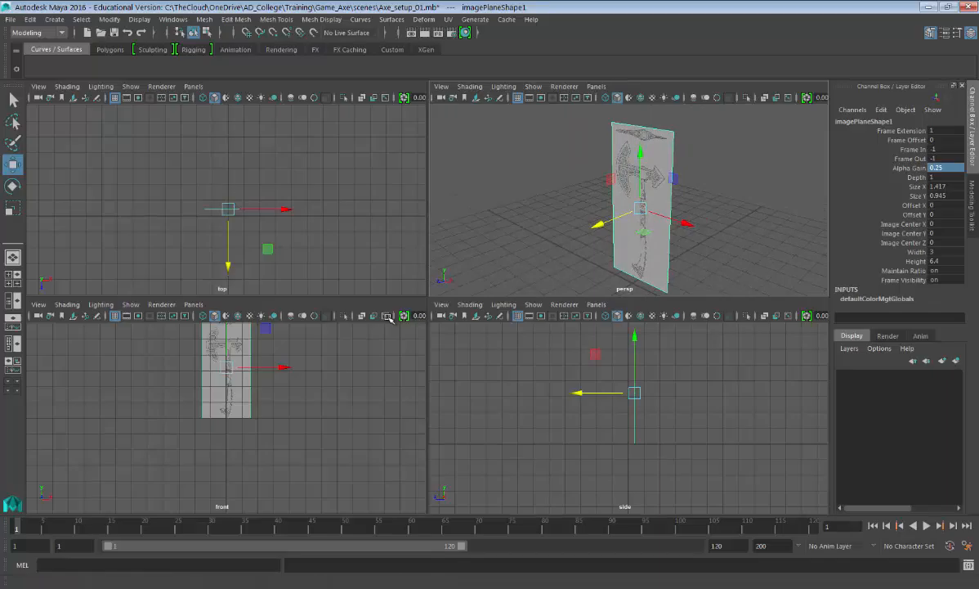
- Import Axe.jpg as a second image plane in the top view
{"action": "middle_click_drag", "start_coordinate": [245, 215], "coordinate": [248, 194], "text": "alt"}
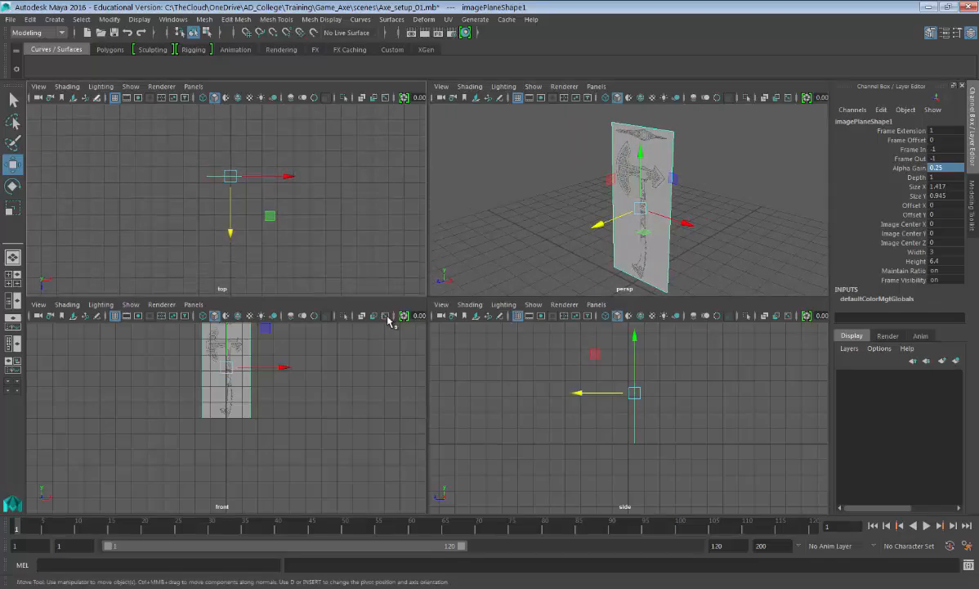
{"action": "left_click", "coordinate": [387, 317]}
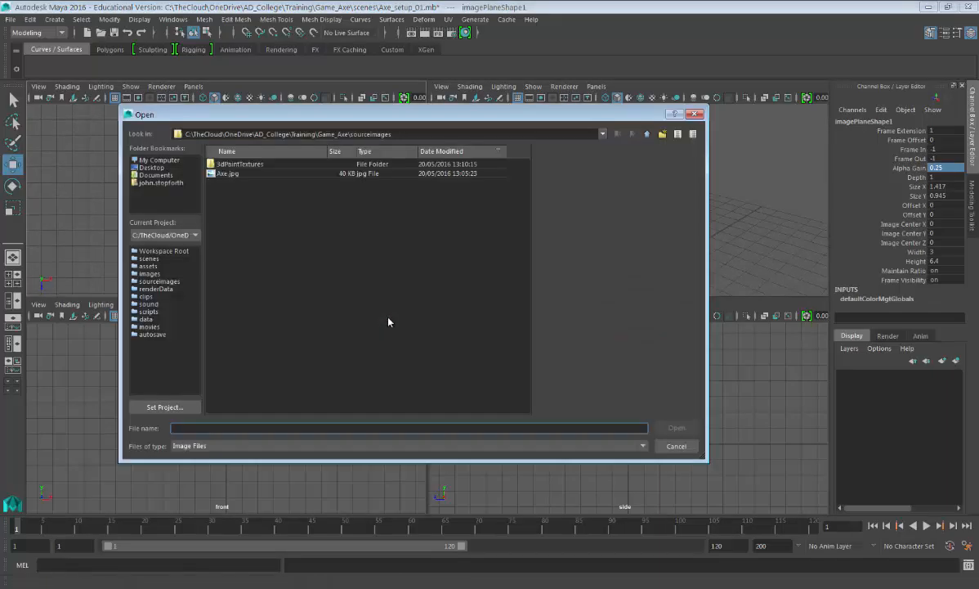
{"action": "left_click", "coordinate": [677, 428]}
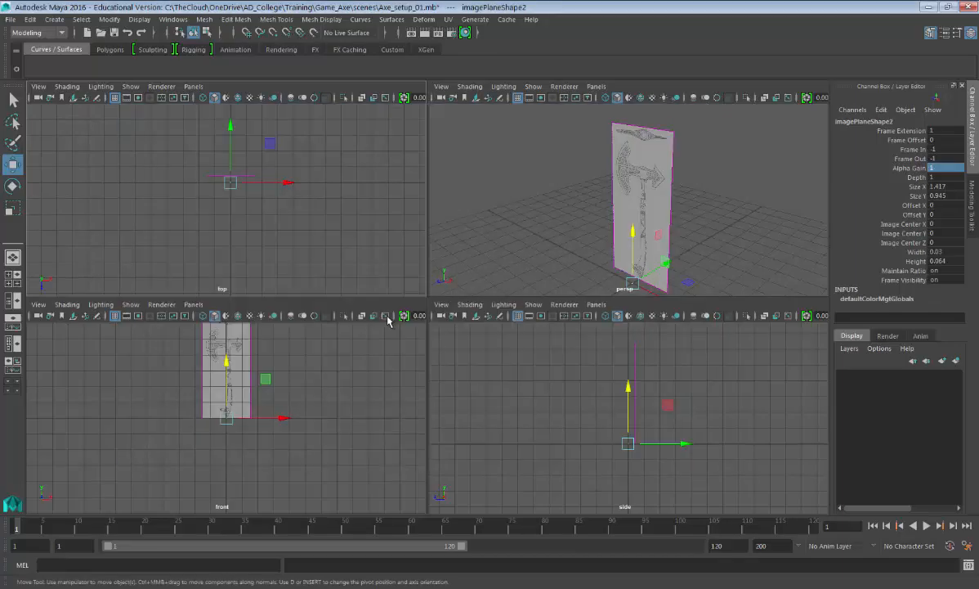
- Set the top view image plane's Width to 3 and Height to 6.4
{"action": "left_click", "coordinate": [936, 252]}
{"action": "type", "text": "3"}
{"action": "key", "text": "Tab"}
{"action": "type", "text": "6"}
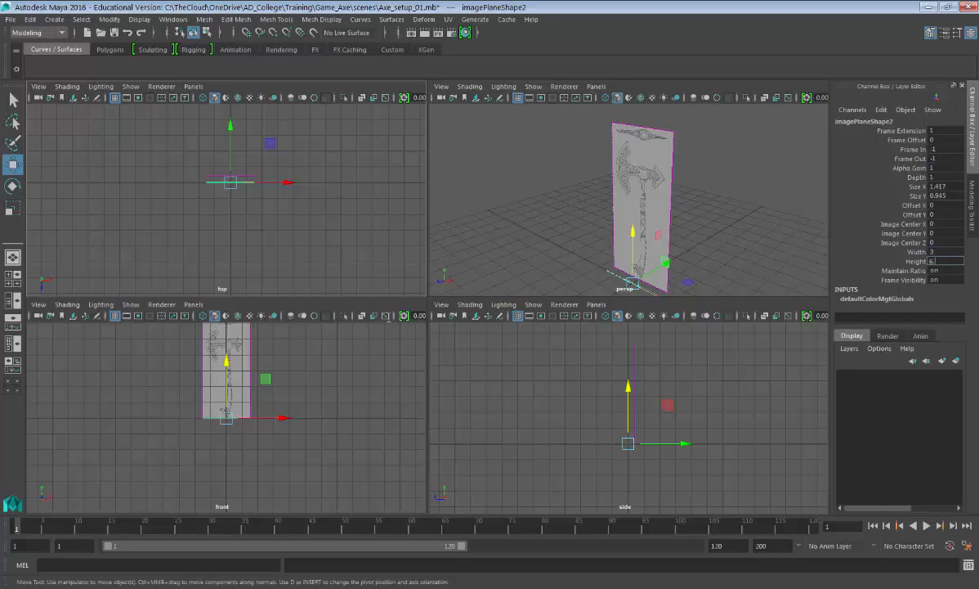
{"action": "type", "text": ".4"}
{"action": "key", "text": "Return"}
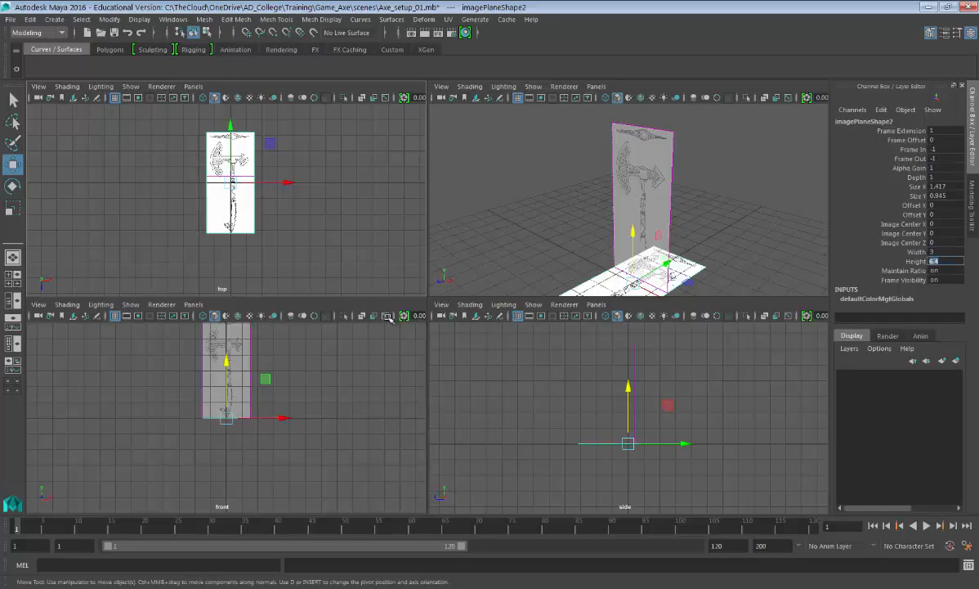
- Set the top view image plane's Alpha Gain to 0.25
{"action": "left_click", "coordinate": [944, 167]}
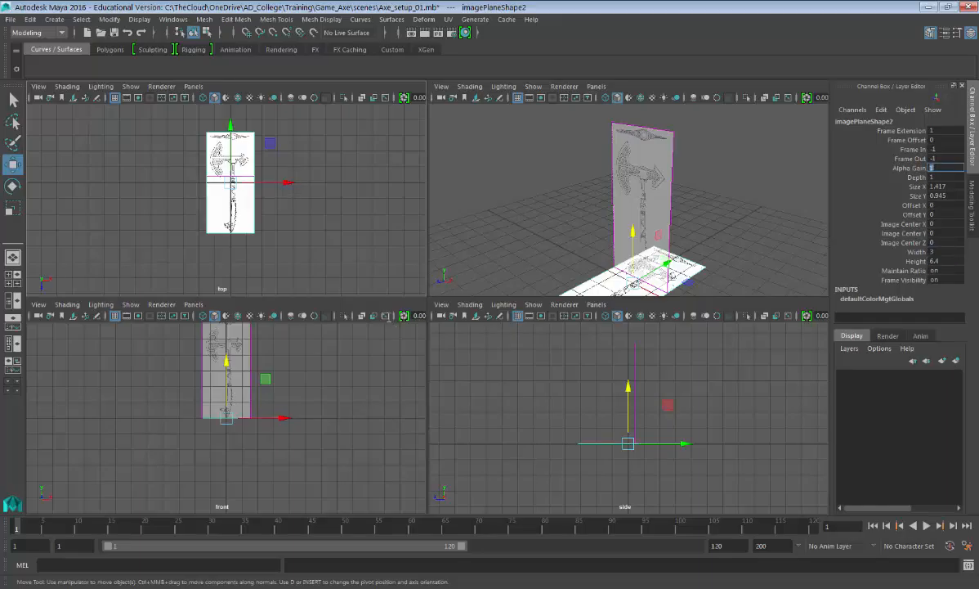
{"action": "type", "text": ".5"}
{"action": "type", "text": "25"}
{"action": "key", "text": "Return"}
- Move the top view image plane along Z so it lies in front of the upright front image plane
{"action": "middle_click_drag", "start_coordinate": [237, 192], "coordinate": [266, 217], "text": "alt"}
{"action": "right_click_drag", "start_coordinate": [266, 218], "coordinate": [295, 219], "text": "alt"}
{"action": "middle_click_drag", "start_coordinate": [295, 219], "coordinate": [296, 196], "text": "alt"}
{"action": "left_click", "coordinate": [267, 133], "text": "alt"}
{"action": "left_click_drag", "start_coordinate": [268, 132], "coordinate": [268, 188]}
{"action": "key", "text": "w"}
{"action": "key", "text": "f"}
{"action": "mouse_move", "coordinate": [299, 220]}
{"action": "middle_mouse_down", "text": "alt"}
{"action": "mouse_move", "coordinate": [267, 205]}
{"action": "mouse_move", "coordinate": [268, 177]}
{"action": "middle_mouse_up", "text": "alt"}
{"action": "mouse_move", "coordinate": [268, 177]}
{"action": "right_mouse_down", "text": "alt"}
{"action": "mouse_move", "coordinate": [156, 171]}
{"action": "mouse_move", "coordinate": [204, 174]}
{"action": "right_mouse_up", "text": "alt"}
{"action": "middle_click_drag", "start_coordinate": [390, 319], "coordinate": [393, 274], "text": "alt"}
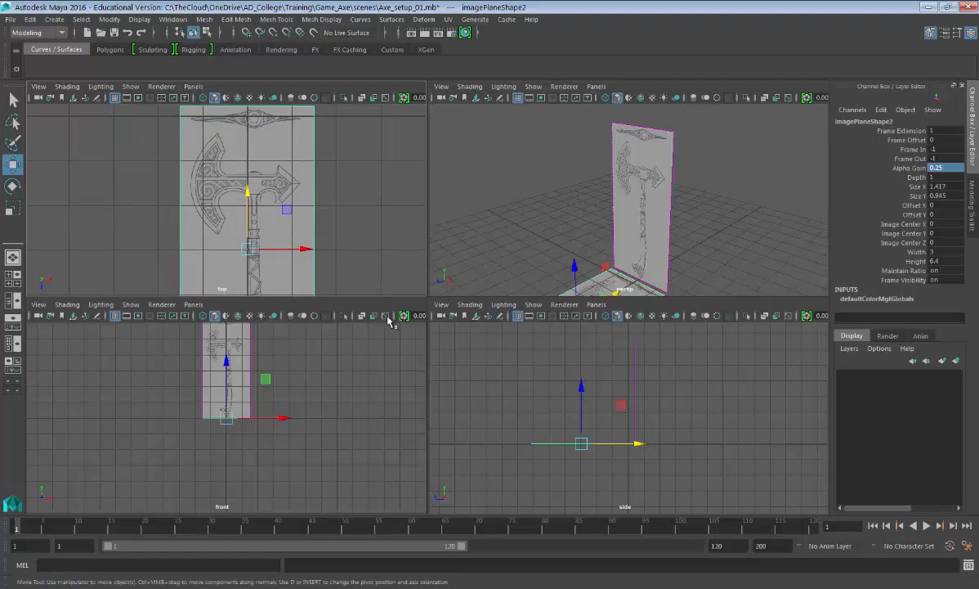
- Snap the top view image plane to 3 in Z, nudge it to about 2.9 to align its axe drawing with the grid, and deselect it
{"action": "left_click_drag", "start_coordinate": [248, 248], "coordinate": [248, 250]}
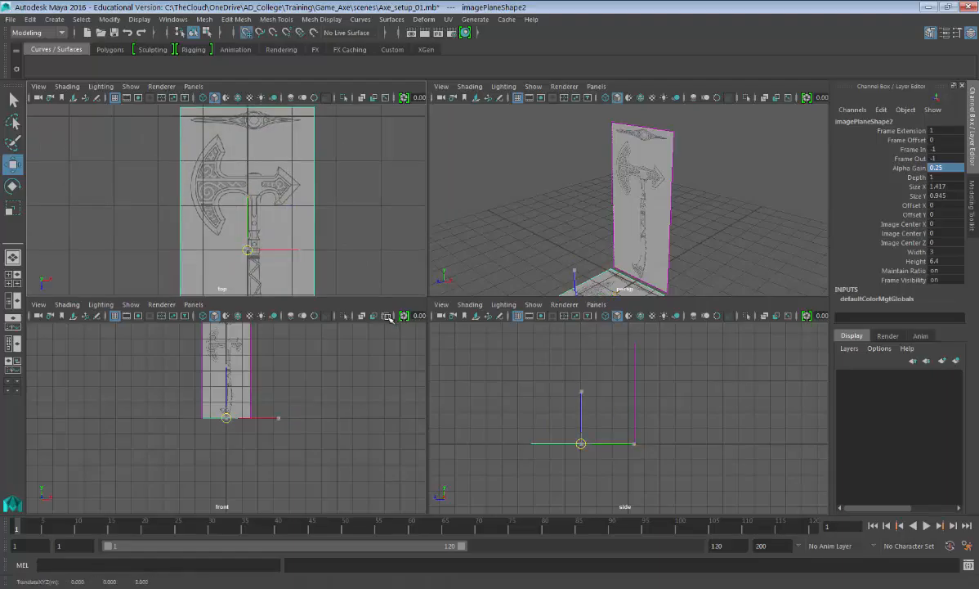
{"action": "left_click_drag", "start_coordinate": [248, 194], "coordinate": [248, 191]}
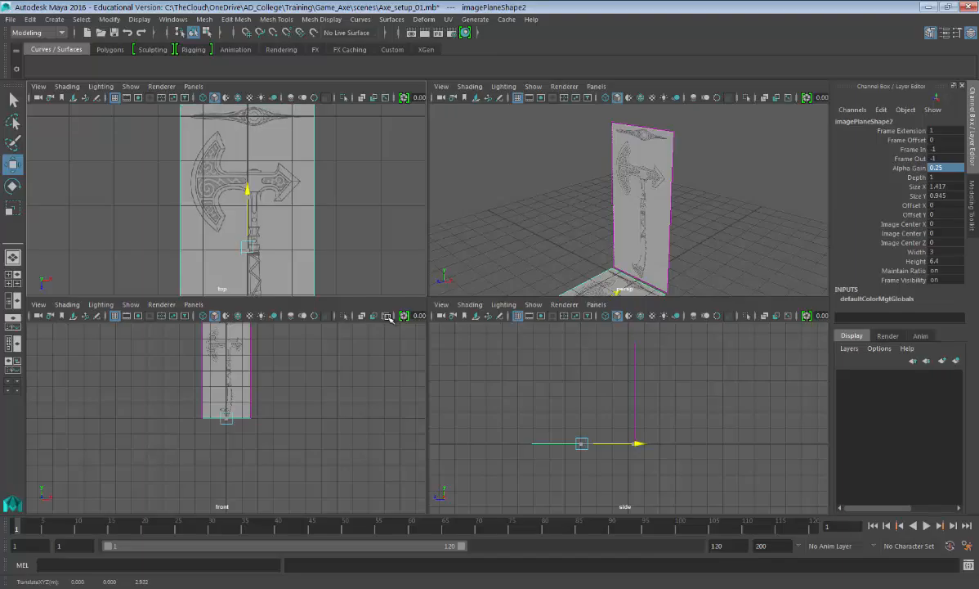
{"action": "middle_click_drag", "start_coordinate": [247, 190], "coordinate": [247, 263], "text": "alt"}
{"action": "right_click_drag", "start_coordinate": [247, 263], "coordinate": [307, 263], "text": "alt"}
{"action": "middle_click_drag", "start_coordinate": [307, 264], "coordinate": [198, 288], "text": "alt"}
{"action": "right_click_drag", "start_coordinate": [199, 288], "coordinate": [237, 288], "text": "alt"}
{"action": "right_click_drag", "start_coordinate": [388, 315], "coordinate": [425, 315], "text": "alt"}
{"action": "middle_click_drag", "start_coordinate": [388, 316], "coordinate": [140, 318], "text": "alt"}
{"action": "right_click_drag", "start_coordinate": [389, 316], "coordinate": [286, 316], "text": "alt"}
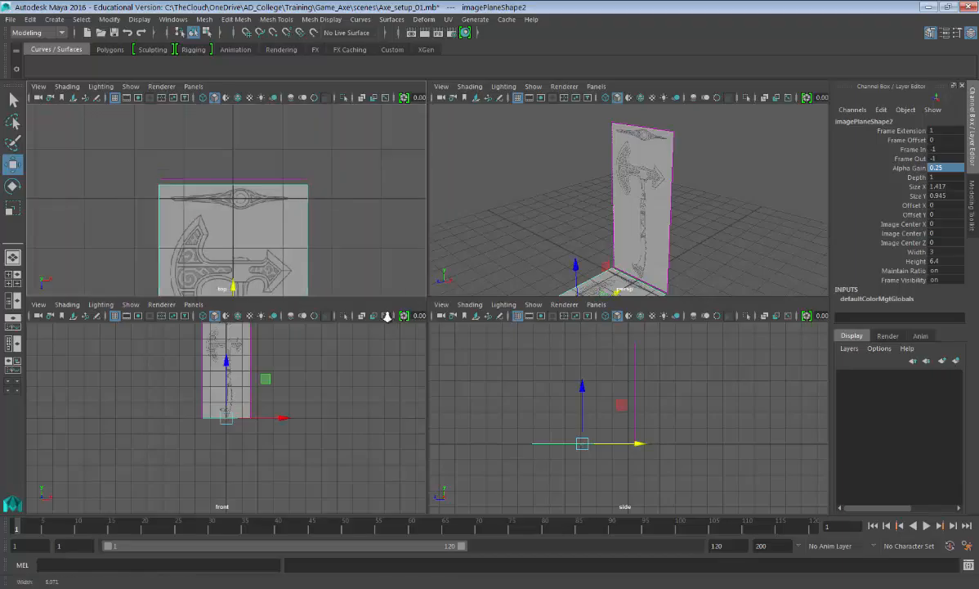
{"action": "middle_click_drag", "start_coordinate": [388, 317], "coordinate": [386, 294], "text": "alt"}
{"action": "left_click", "coordinate": [388, 317]}
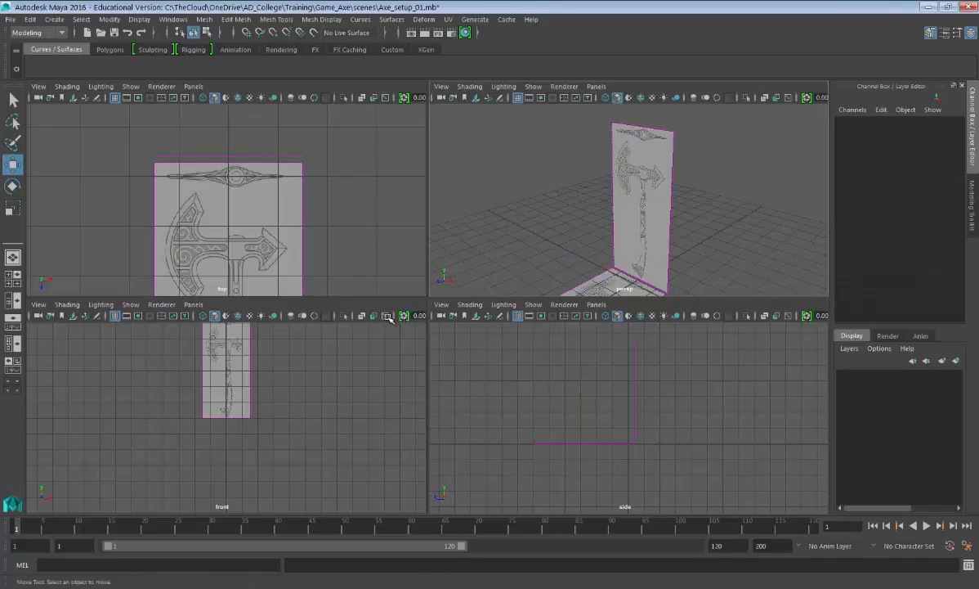
- Select both image planes in the perspective view and assign them to a new display layer
{"action": "key", "text": "space"}
{"action": "left_click_drag", "start_coordinate": [387, 317], "coordinate": [388, 320], "text": "alt"}
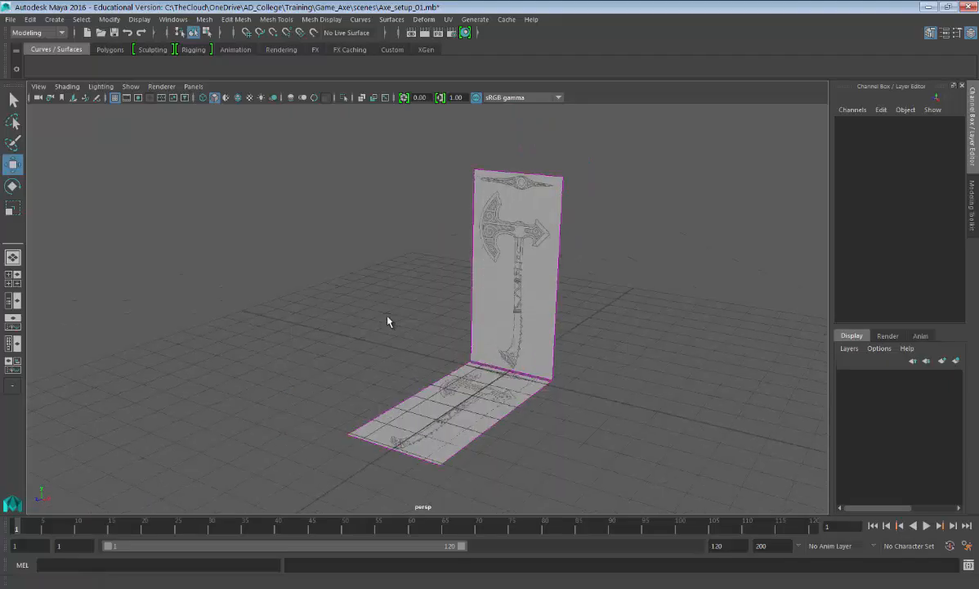
{"action": "key", "text": "a"}
{"action": "key", "text": "ctrl+shift+a"}
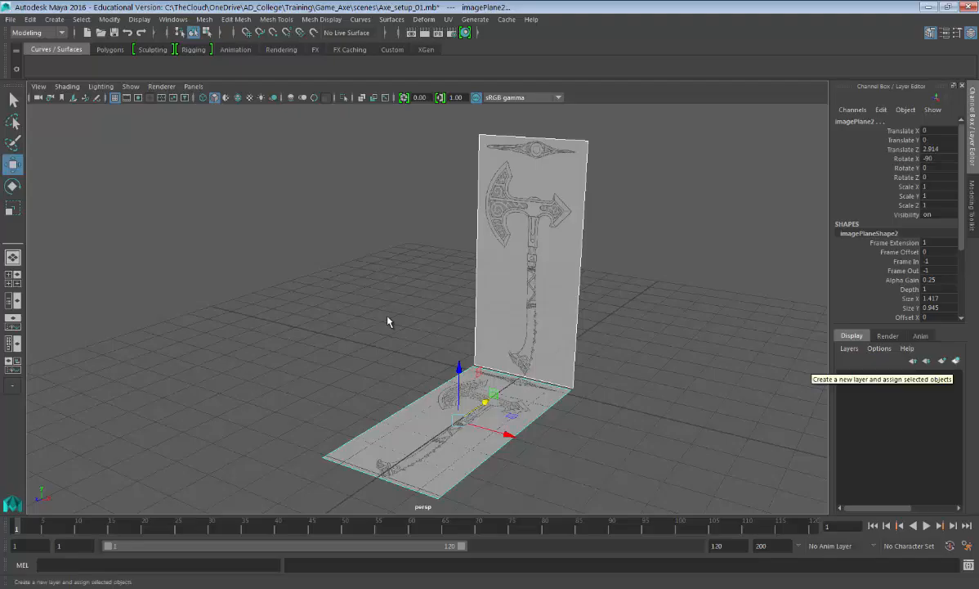
{"action": "left_click", "coordinate": [955, 361]}
- Rename the new display layer ImageREF and set its display type to Reference
{"action": "double_click", "coordinate": [898, 376]}
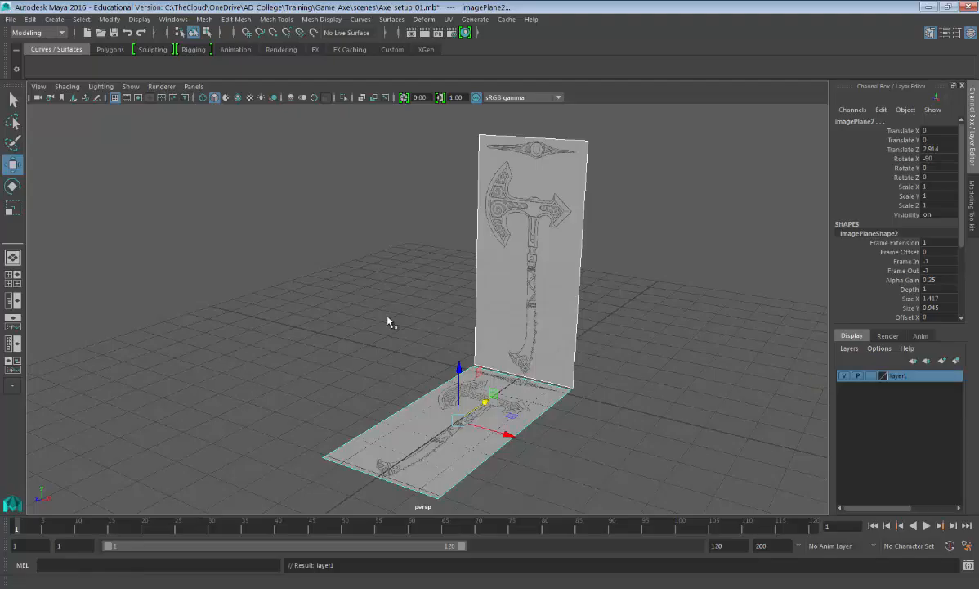
{"action": "type", "text": "ImageREF"}
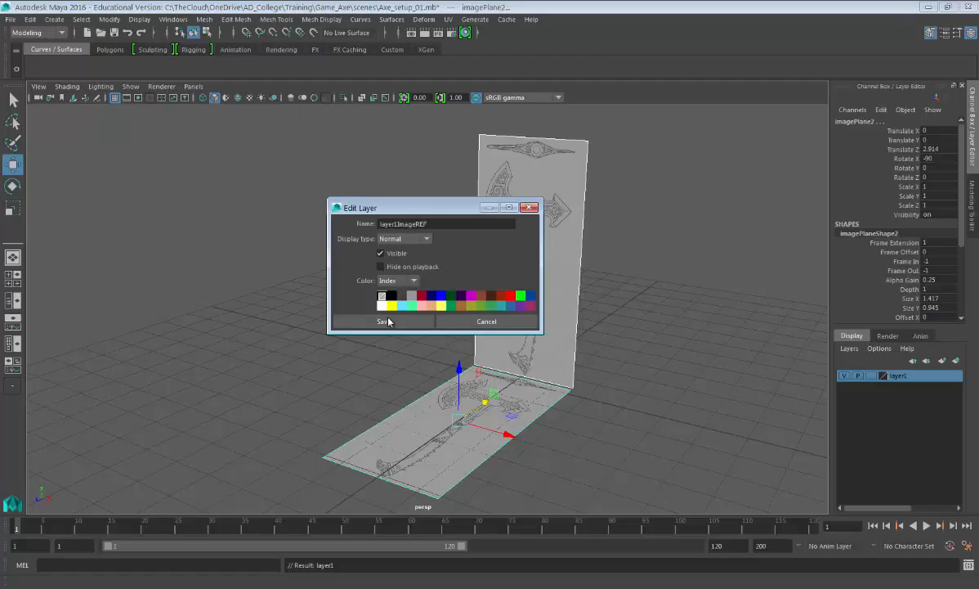
{"action": "key", "text": "Left"}
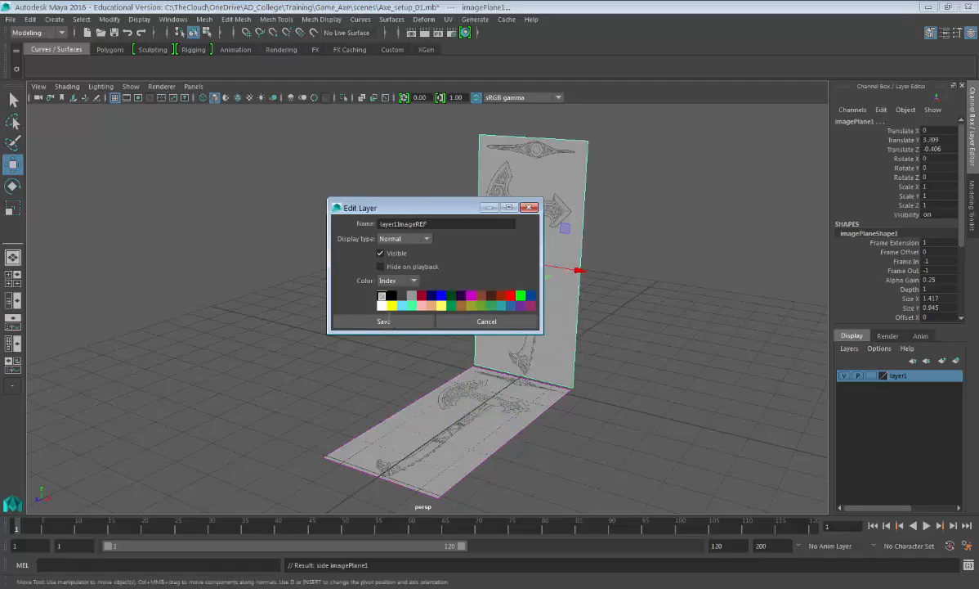
{"action": "left_click_drag", "start_coordinate": [394, 224], "coordinate": [378, 224]}
{"action": "key", "text": "BackSpace"}
{"action": "left_click", "coordinate": [384, 321]}
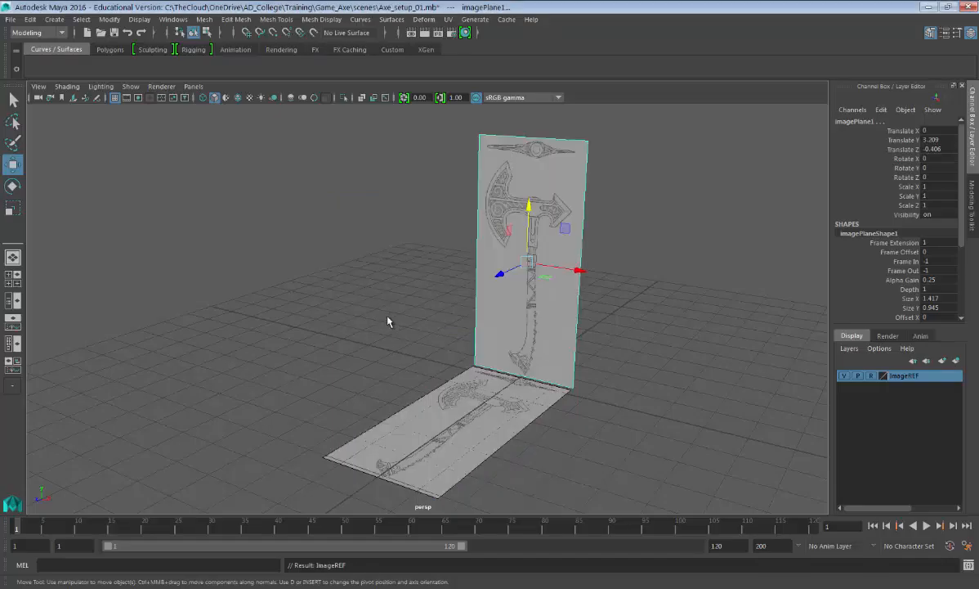
{"action": "left_click", "coordinate": [388, 318]}
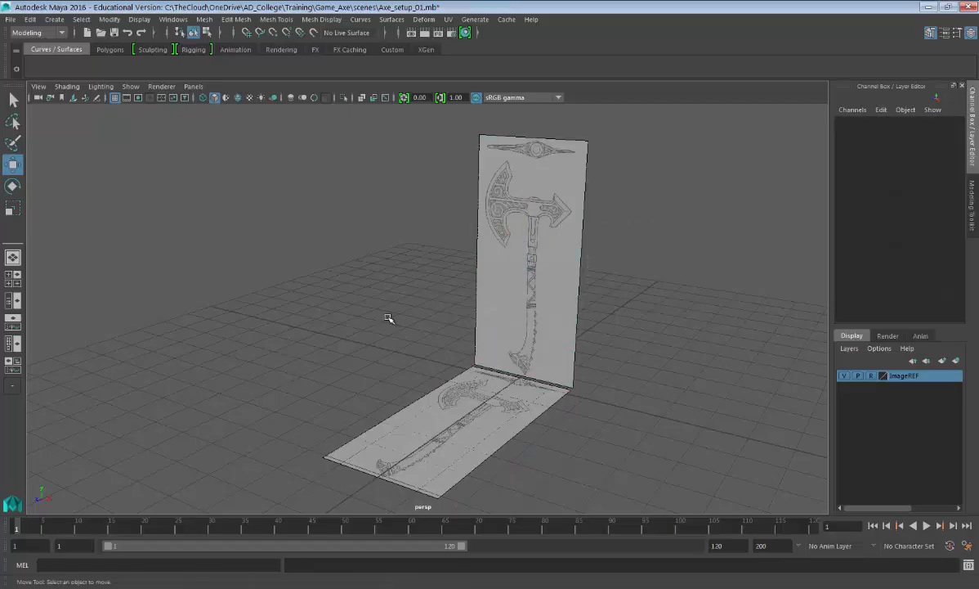
{"action": "left_click_drag", "start_coordinate": [388, 318], "coordinate": [388, 315], "text": "alt"}
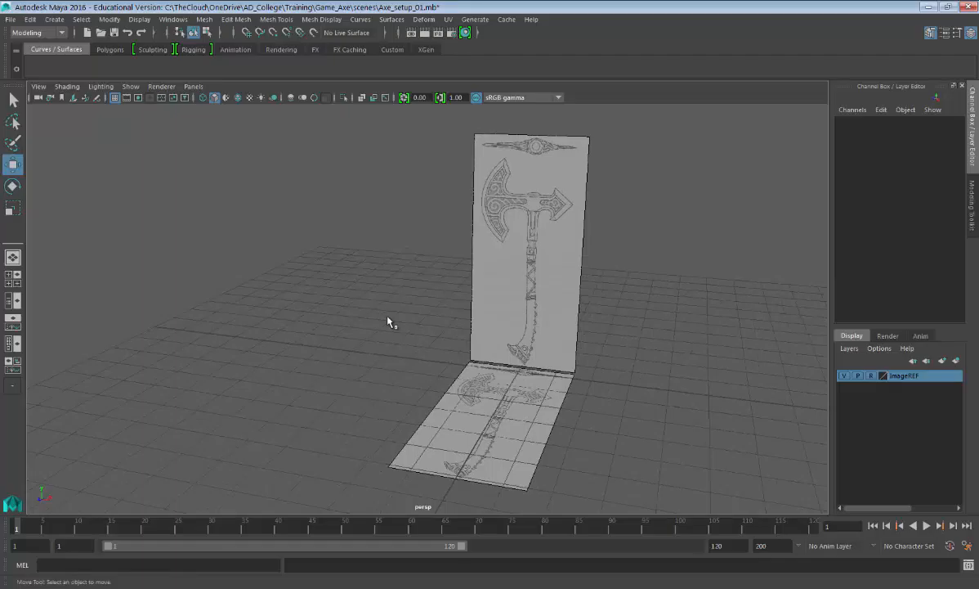
{"action": "key", "text": "ctrl+z"}
{"action": "key", "text": "ctrl+z"}
{"action": "left_click_drag", "start_coordinate": [388, 317], "coordinate": [388, 318], "text": "alt"}
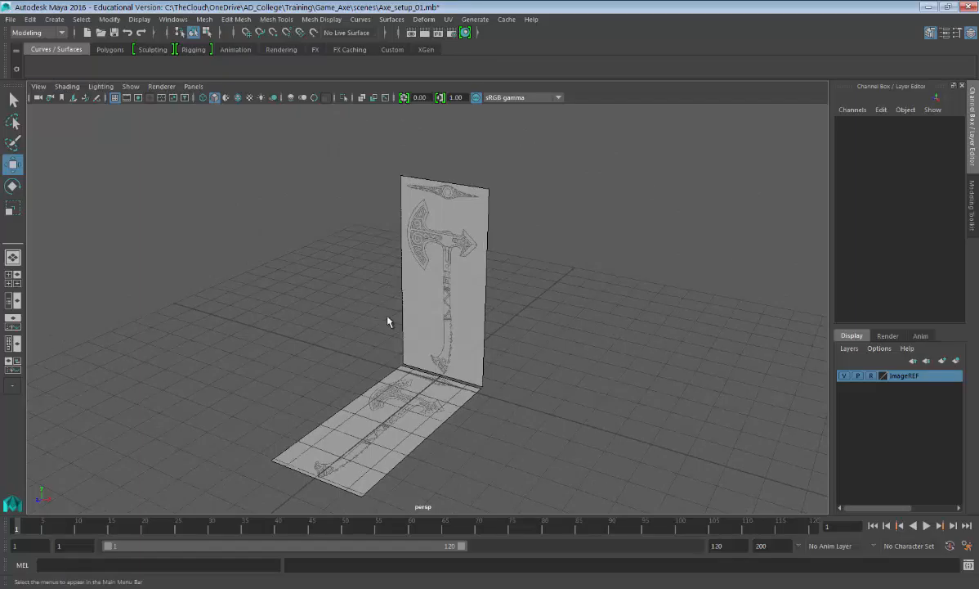
{"action": "key", "text": "alt+f"}
{"action": "key", "text": "Down"}
{"action": "key", "text": "Down"}
{"action": "key", "text": "Down"}
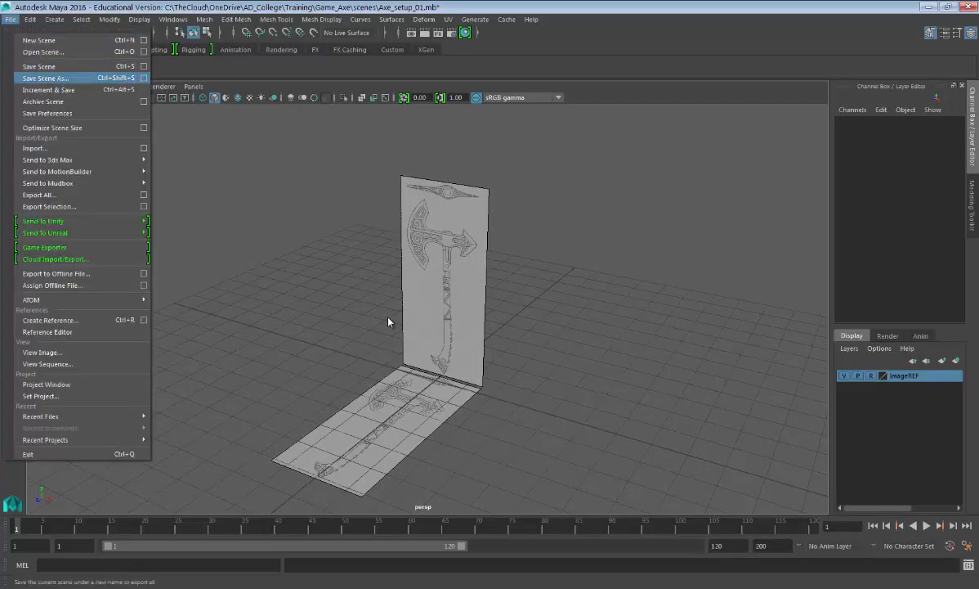
{"action": "key", "text": "Return"}
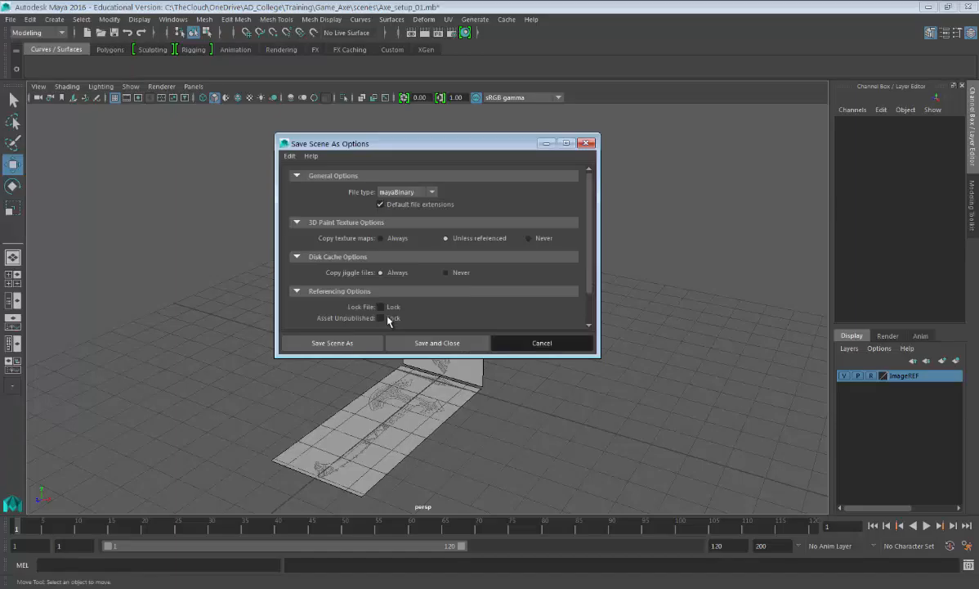
{"action": "key", "text": "Escape"}
- Save the scene under the new file name Axe_setup_02.mb in the project's scenes folder
{"action": "key", "text": "alt+f"}
{"action": "key", "text": "Down"}
{"action": "key", "text": "Down"}
{"action": "key", "text": "Down"}
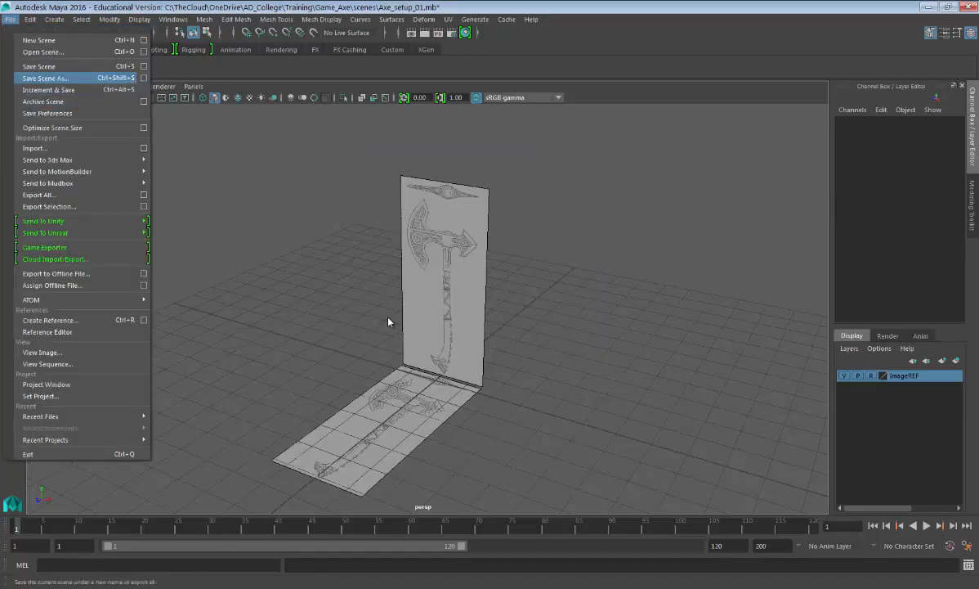
{"action": "key", "text": "Return"}
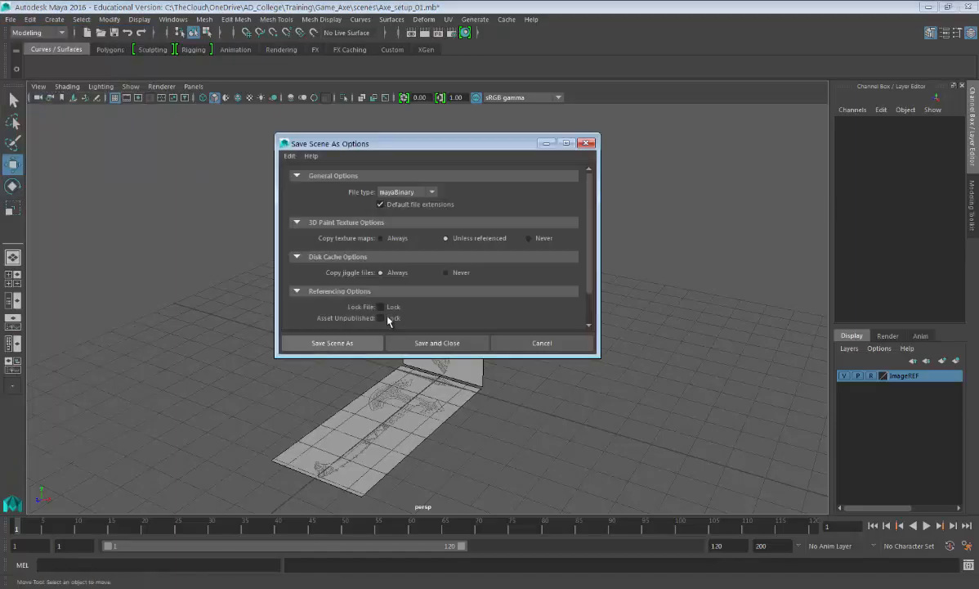
{"action": "key", "text": "Return"}
{"action": "left_click", "coordinate": [389, 322]}
{"action": "left_click", "coordinate": [211, 429]}
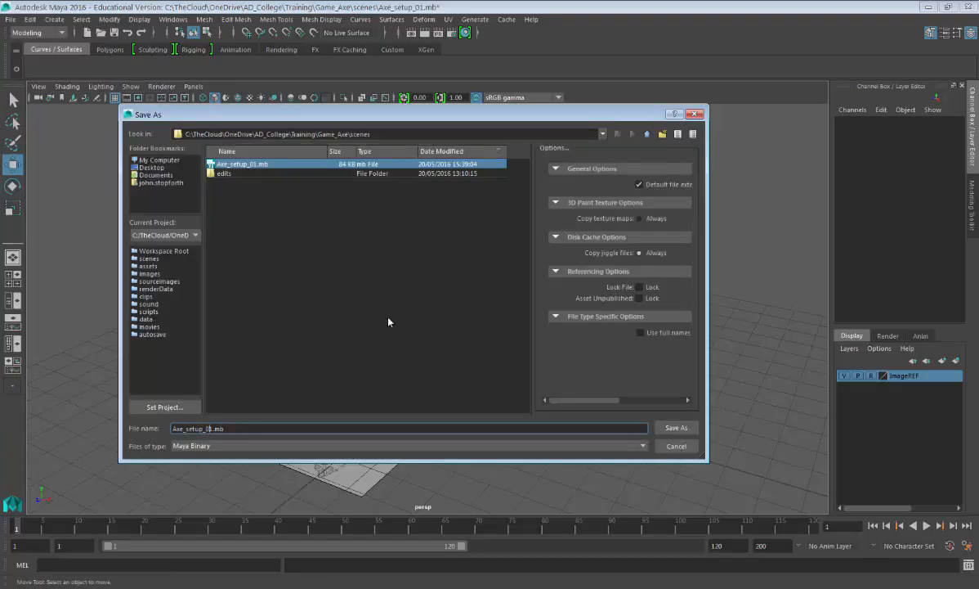
{"action": "key", "text": "BackSpace"}
{"action": "type", "text": "1"}
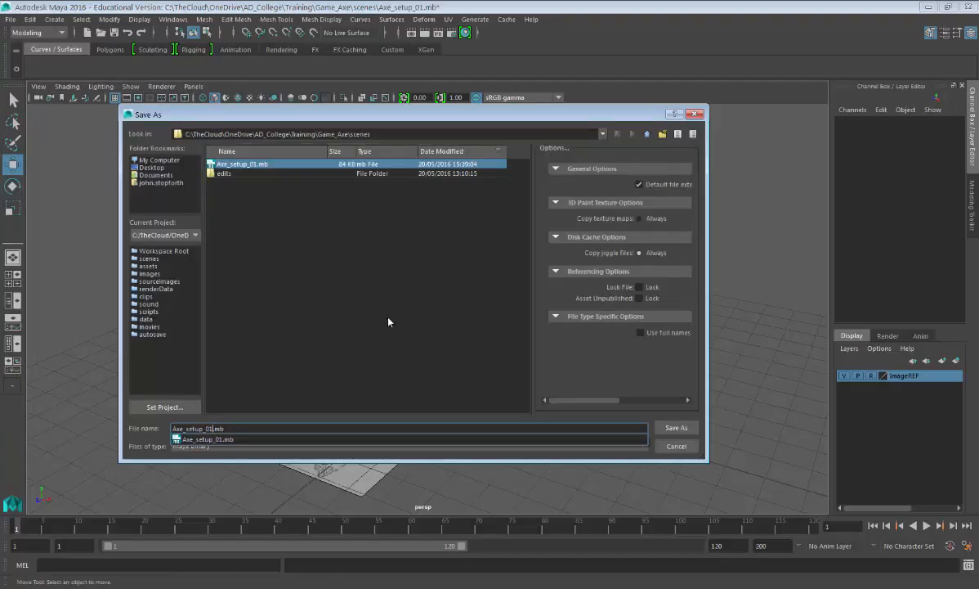
{"action": "key", "text": "BackSpace"}
{"action": "type", "text": "2"}
{"action": "key", "text": "Return"}
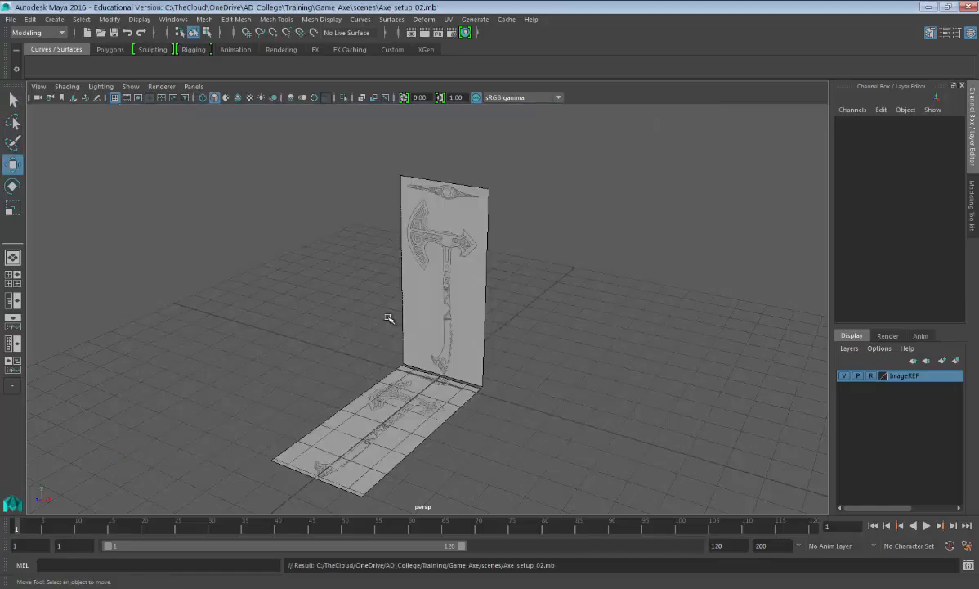
- Save the scene as a new file named Axe_Blockout_01.mb in the scenes folder
{"action": "key", "text": "alt+f"}
{"action": "key", "text": "Down"}
{"action": "key", "text": "Down"}
{"action": "key", "text": "Down"}
{"action": "key", "text": "Down"}
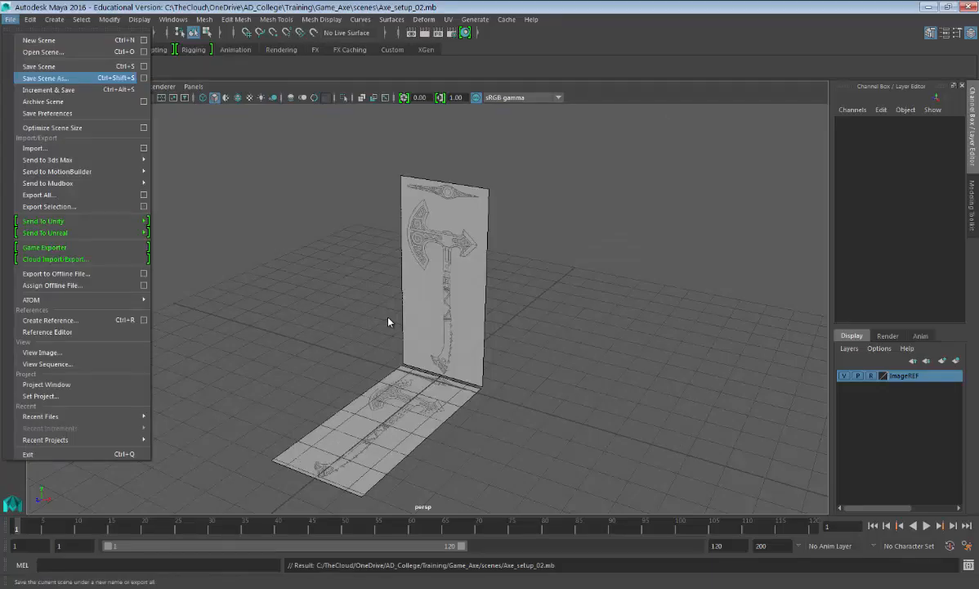
{"action": "key", "text": "Return"}
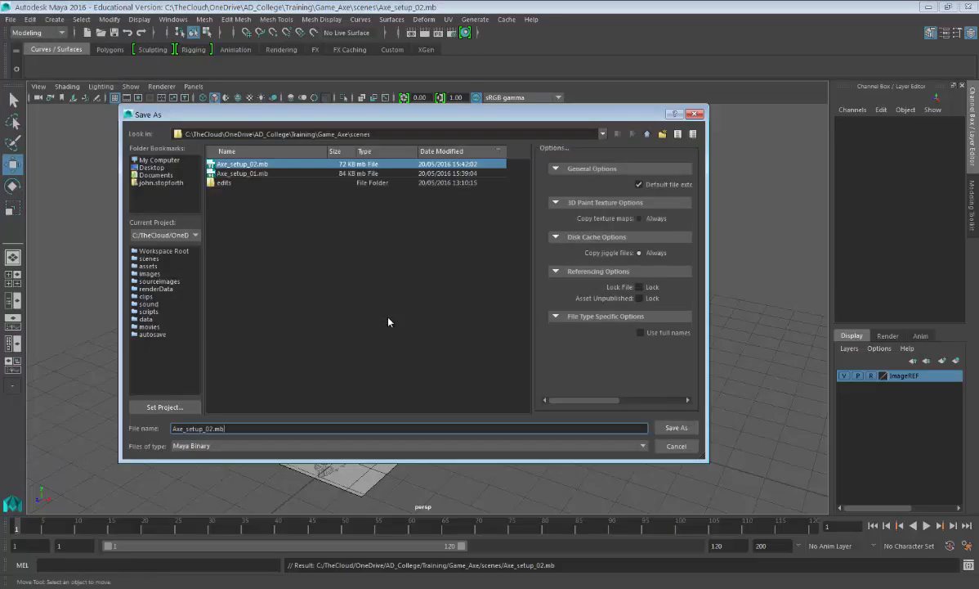
{"action": "key", "text": "Left"}
{"action": "key", "text": "Left"}
{"action": "key", "text": "Left"}
{"action": "key", "text": "BackSpace"}
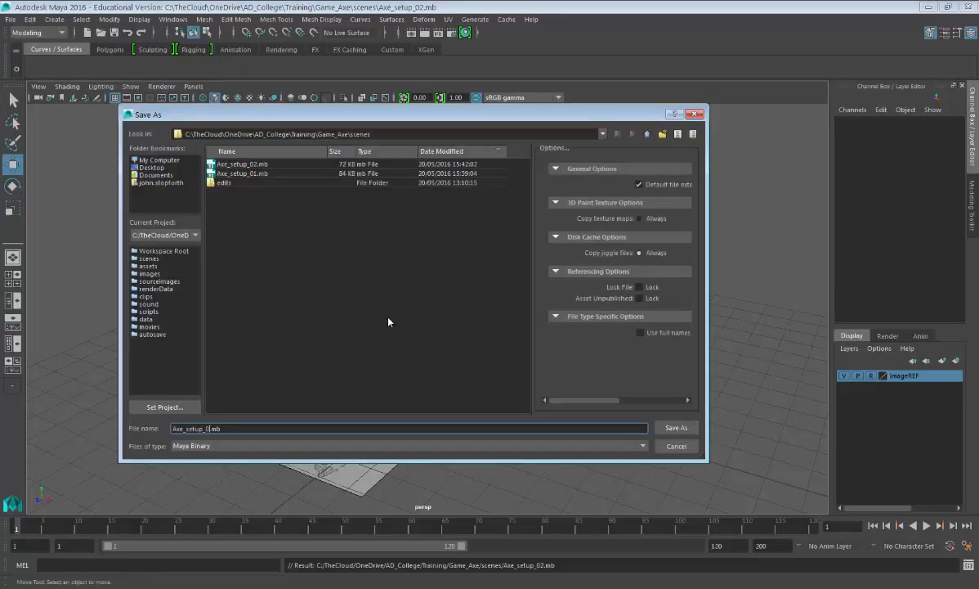
{"action": "key", "text": "BackSpace"}
{"action": "key", "text": "BackSpace"}
{"action": "key", "text": "BackSpace"}
{"action": "key", "text": "BackSpace"}
{"action": "key", "text": "BackSpace"}
{"action": "type", "text": "Blockout"}
{"action": "key", "text": "Return"}
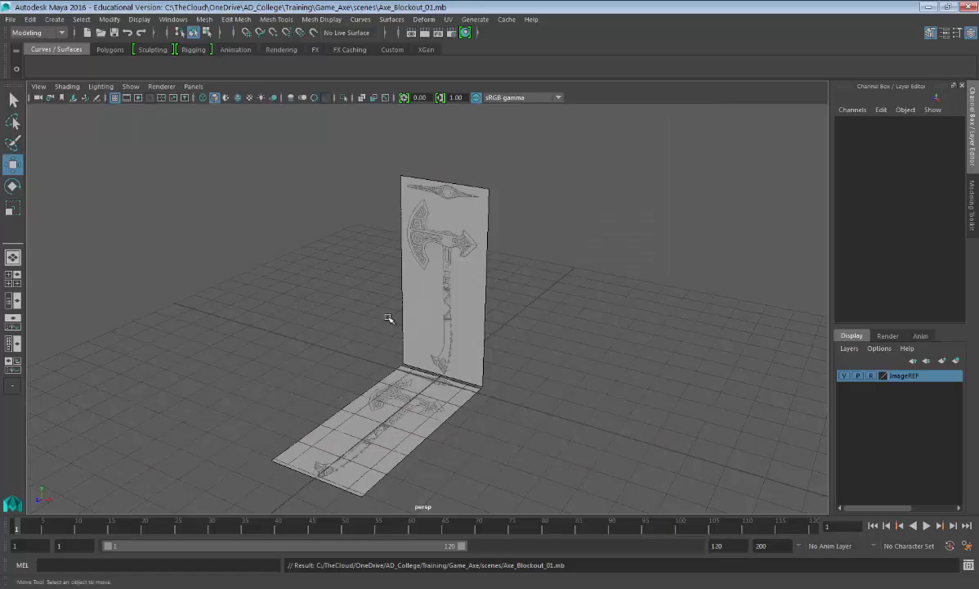
- Create a polygon cylinder at the origin and set its radius to 0.25
{"action": "left_click_drag", "start_coordinate": [388, 318], "coordinate": [388, 318], "text": "alt"}
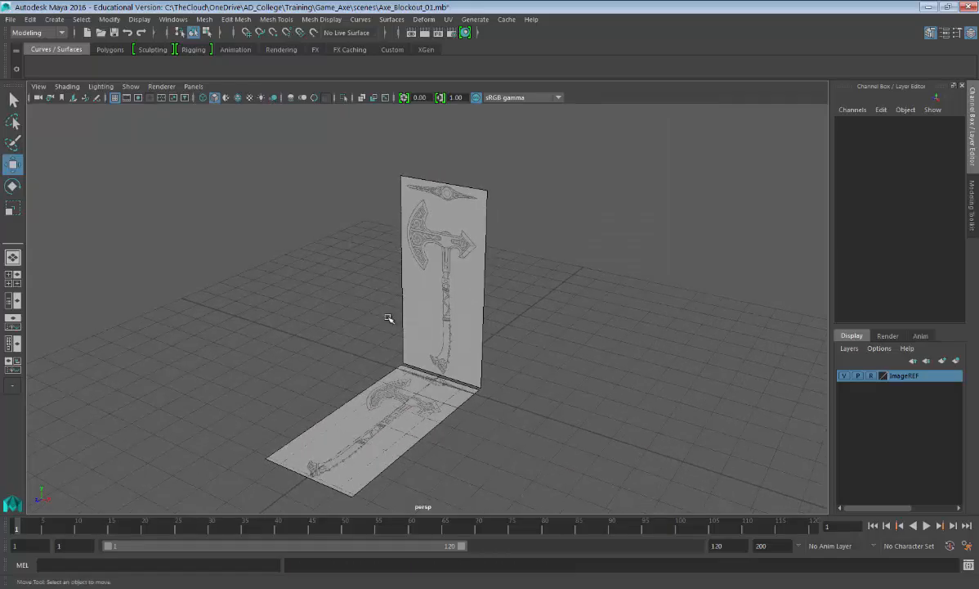
{"action": "left_click", "coordinate": [110, 50]}
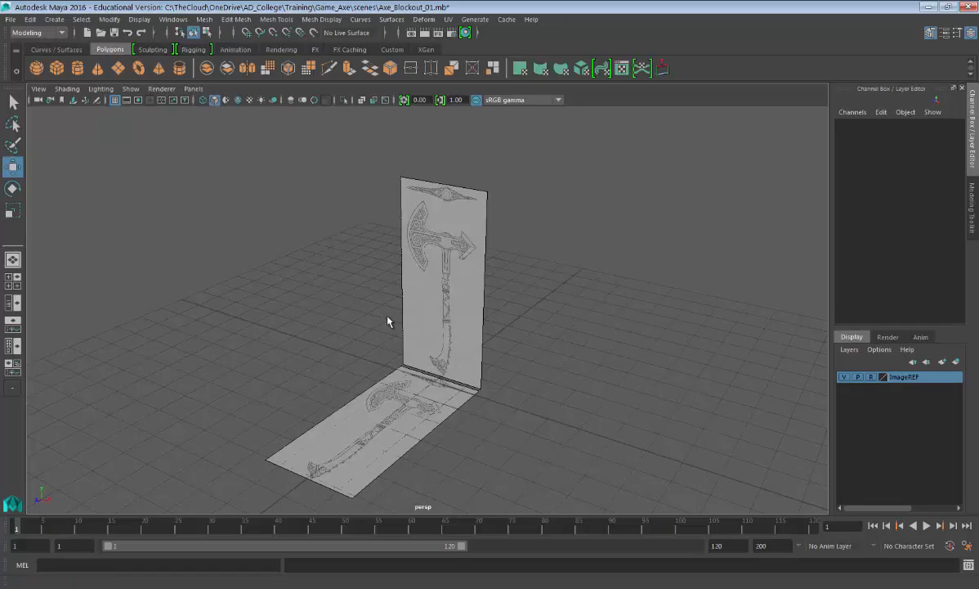
{"action": "left_click", "coordinate": [77, 68]}
{"action": "left_click_drag", "start_coordinate": [388, 317], "coordinate": [374, 317], "text": "alt"}
{"action": "middle_click_drag", "start_coordinate": [388, 316], "coordinate": [392, 269], "text": "alt"}
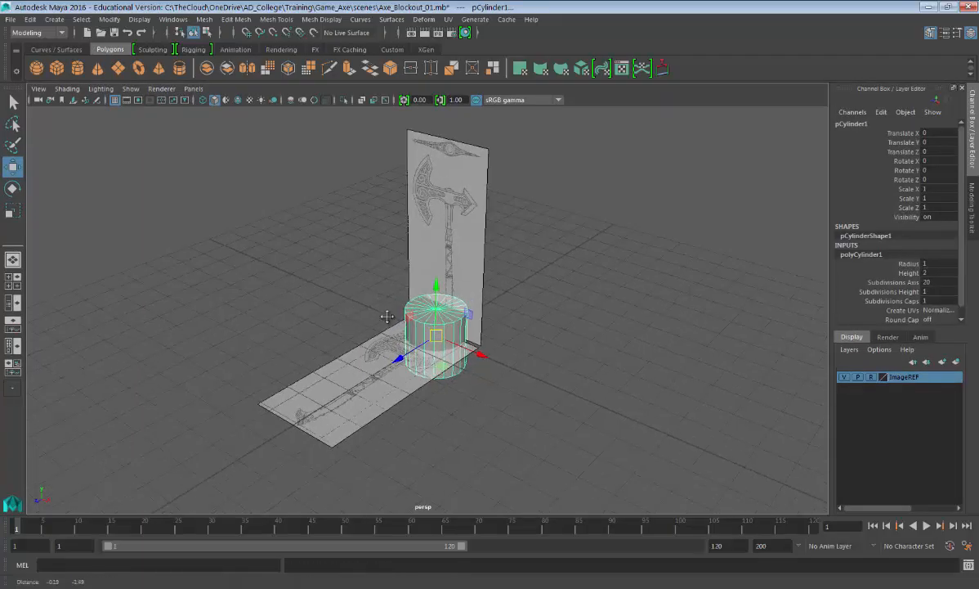
{"action": "scroll", "coordinate": [387, 316], "scroll_direction": "up", "scroll_amount": 3}
{"action": "left_click", "coordinate": [938, 264]}
{"action": "type", "text": "0.25"}
{"action": "key", "text": "Return"}
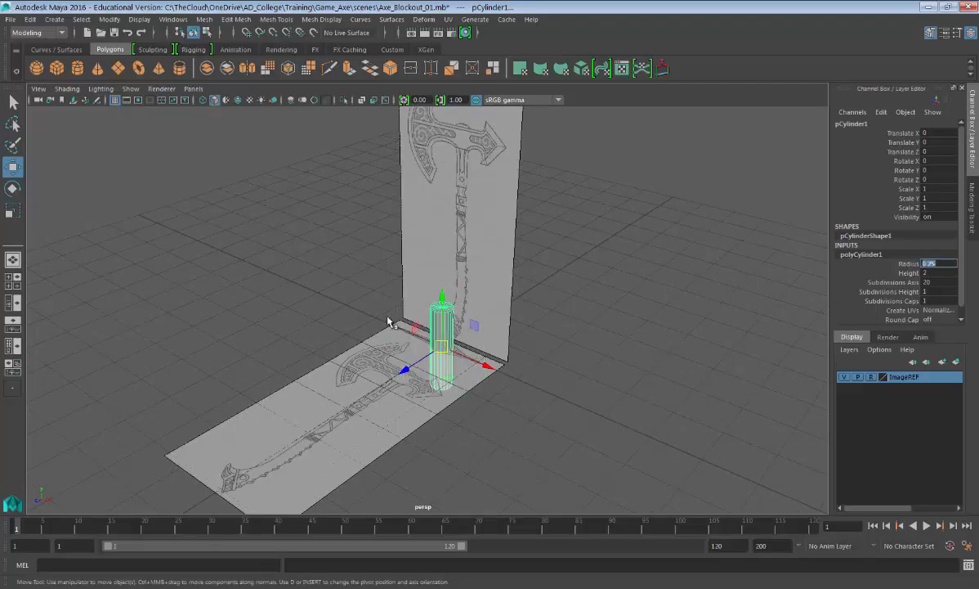
- Set the cylinder's axis subdivisions to 6 and its height subdivisions to 8
{"action": "mouse_move", "coordinate": [387, 321]}
{"action": "left_mouse_down", "text": "alt"}
{"action": "mouse_move", "coordinate": [425, 323]}
{"action": "mouse_move", "coordinate": [404, 322]}
{"action": "left_mouse_up", "text": "alt"}
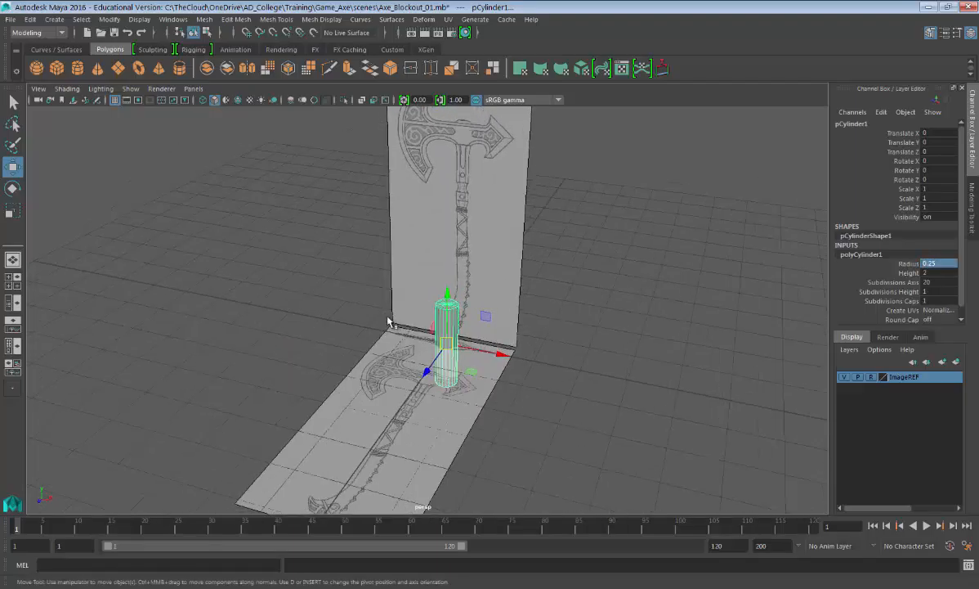
{"action": "left_click", "coordinate": [939, 282]}
{"action": "type", "text": "6"}
{"action": "key", "text": "Return"}
{"action": "left_click_drag", "start_coordinate": [387, 321], "coordinate": [389, 322], "text": "alt"}
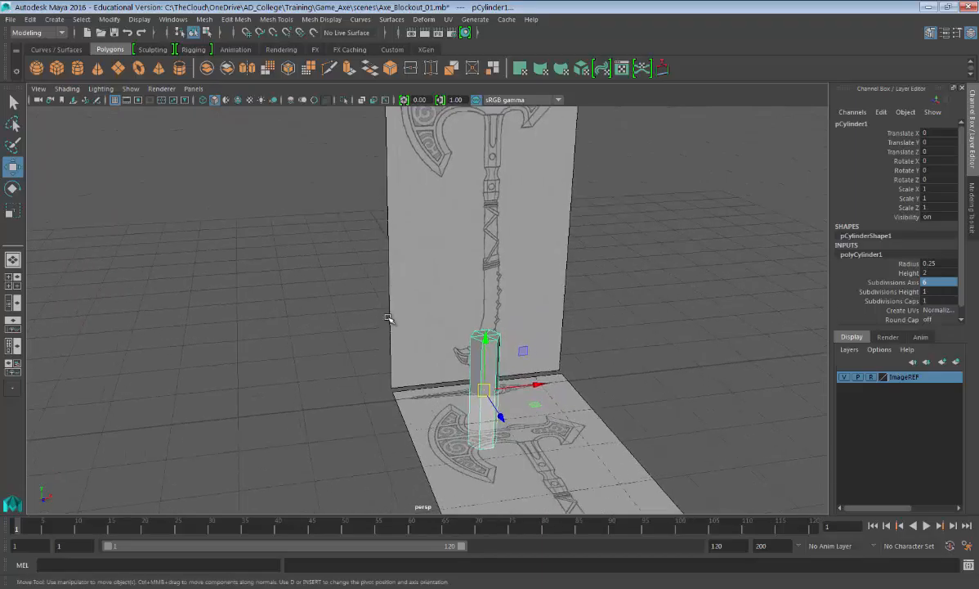
{"action": "key", "text": "Tab"}
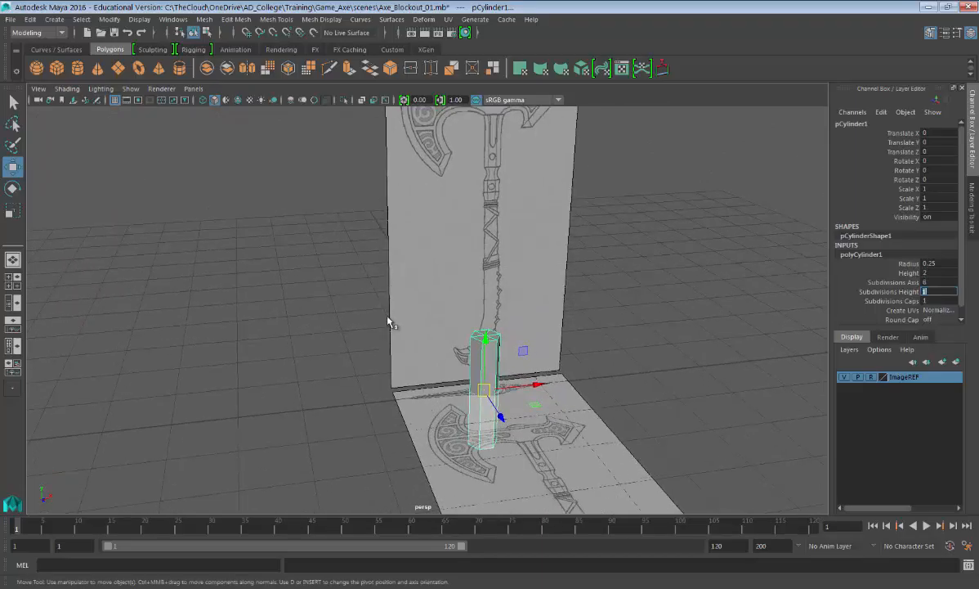
{"action": "type", "text": "8"}
{"action": "key", "text": "Return"}
- Set the cylinder's height to 5 and its radius to 0.2
{"action": "left_click", "coordinate": [938, 273]}
{"action": "type", "text": "5"}
{"action": "key", "text": "Return"}
{"action": "middle_click_drag", "start_coordinate": [388, 318], "coordinate": [395, 260], "text": "alt"}
{"action": "key", "text": "Up"}
{"action": "type", "text": "0.2"}
{"action": "key", "text": "Return"}
- In the front view, move the cylinder over the axe handle drawing, to about 0.093 in X and 2.471 in Y
{"action": "key", "text": "space"}
{"action": "key", "text": "space"}
{"action": "key", "text": "space"}
{"action": "key", "text": "space"}
{"action": "middle_click_drag", "start_coordinate": [367, 259], "coordinate": [387, 315], "text": "alt"}
{"action": "right_click_drag", "start_coordinate": [387, 317], "coordinate": [387, 345], "text": "alt"}
{"action": "middle_click_drag", "start_coordinate": [387, 344], "coordinate": [396, 277], "text": "alt"}
{"action": "mouse_move", "coordinate": [468, 347]}
{"action": "left_mouse_down"}
{"action": "mouse_move", "coordinate": [480, 251]}
{"action": "mouse_move", "coordinate": [473, 209]}
{"action": "left_mouse_up"}
{"action": "middle_click_drag", "start_coordinate": [389, 318], "coordinate": [389, 429], "text": "alt"}
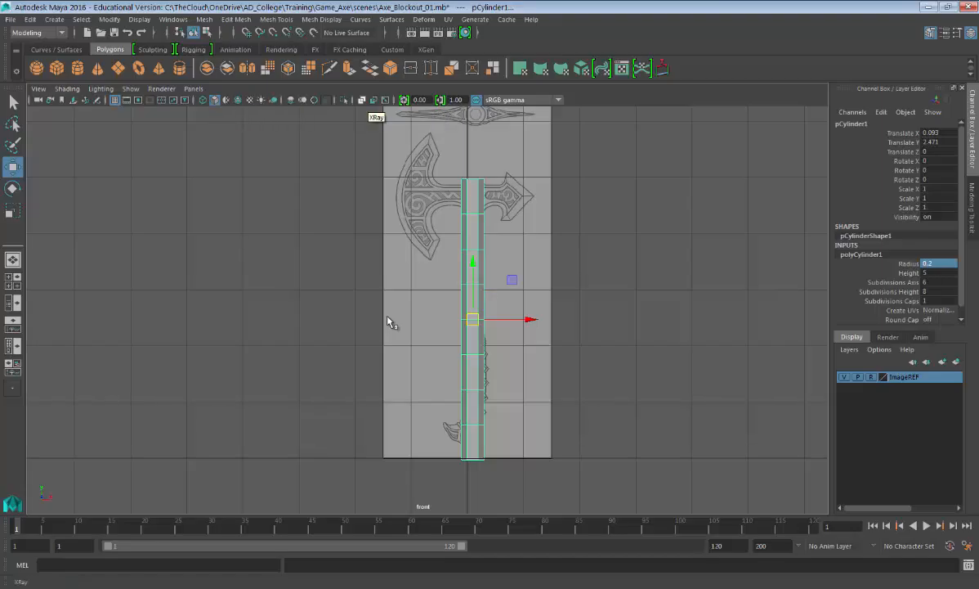
- Turn on XRay and XRay active components display in the front view, keeping the cylinder selected
{"action": "middle_click_drag", "start_coordinate": [387, 317], "coordinate": [388, 317], "text": "alt"}
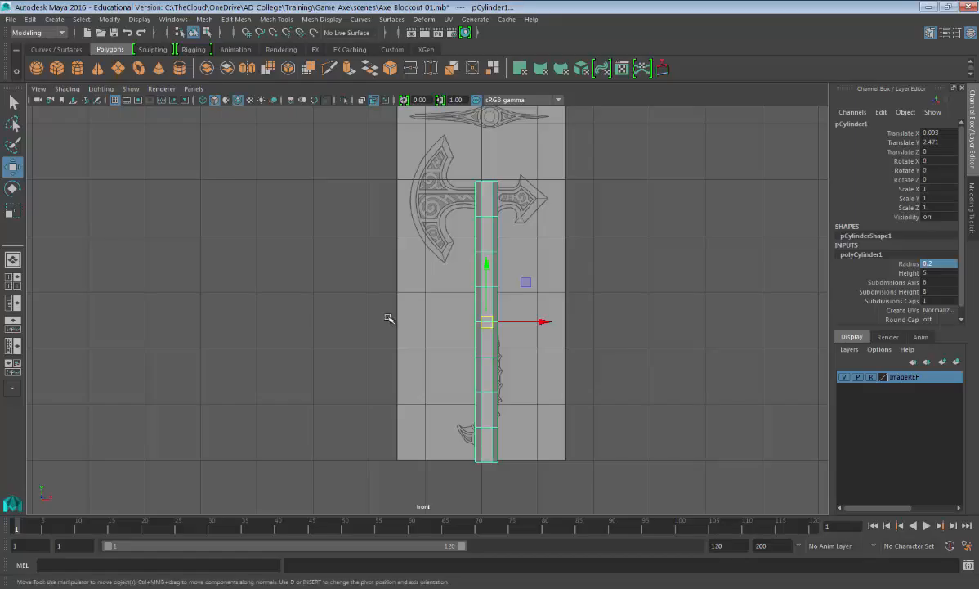
{"action": "left_click", "coordinate": [388, 320]}
{"action": "scroll", "coordinate": [388, 319], "scroll_direction": "up", "scroll_amount": 5}
{"action": "scroll", "coordinate": [387, 317], "scroll_direction": "up", "scroll_amount": 2}
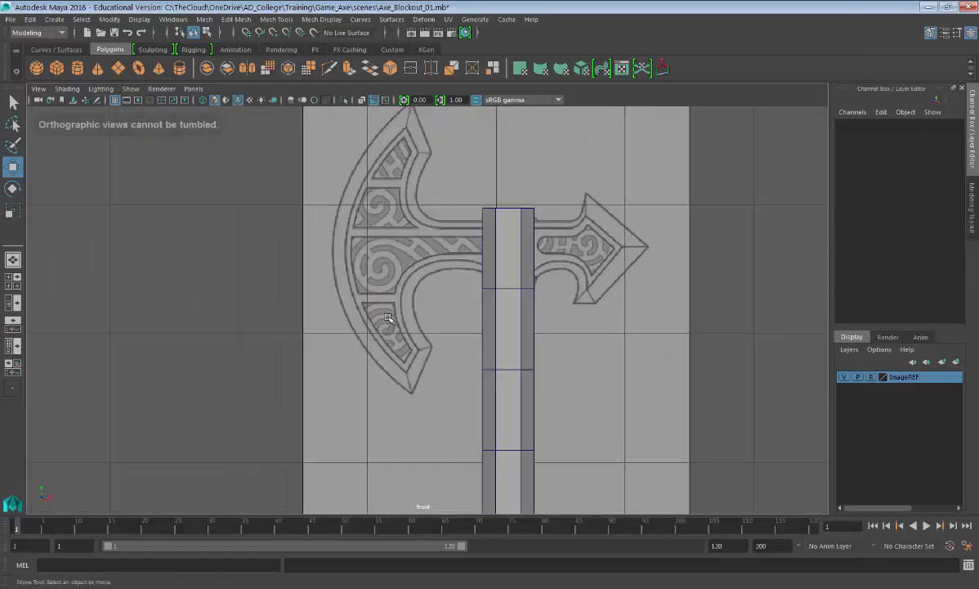
{"action": "key", "text": "ctrl+z"}
{"action": "middle_click_drag", "start_coordinate": [389, 318], "coordinate": [397, 275], "text": "alt"}
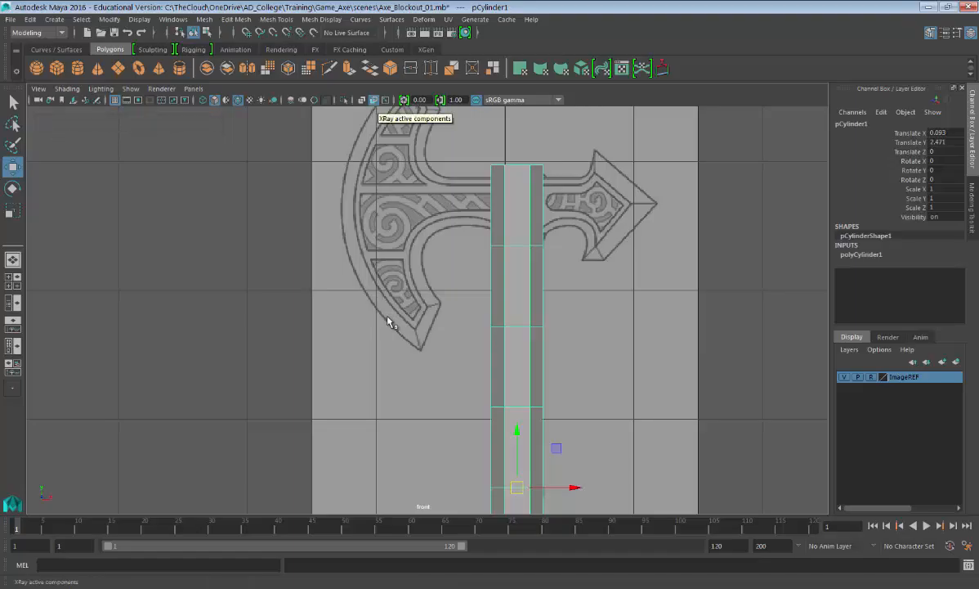
{"action": "key", "text": "alt+x"}
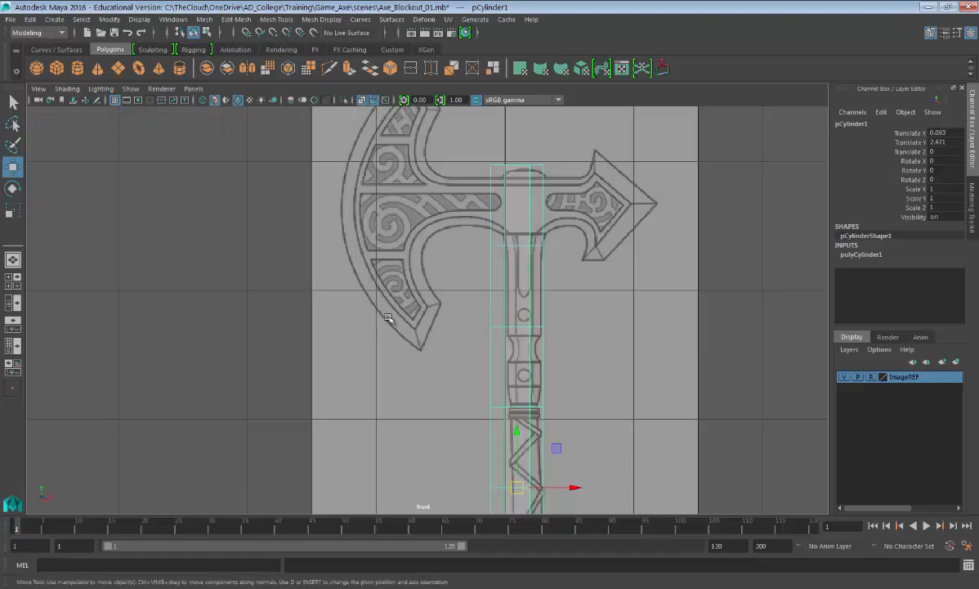
{"action": "scroll", "coordinate": [390, 321], "scroll_direction": "down", "scroll_amount": 3}
{"action": "left_click", "coordinate": [388, 318]}
{"action": "middle_click_drag", "start_coordinate": [389, 318], "coordinate": [402, 238], "text": "alt"}
{"action": "key", "text": "ctrl+z"}
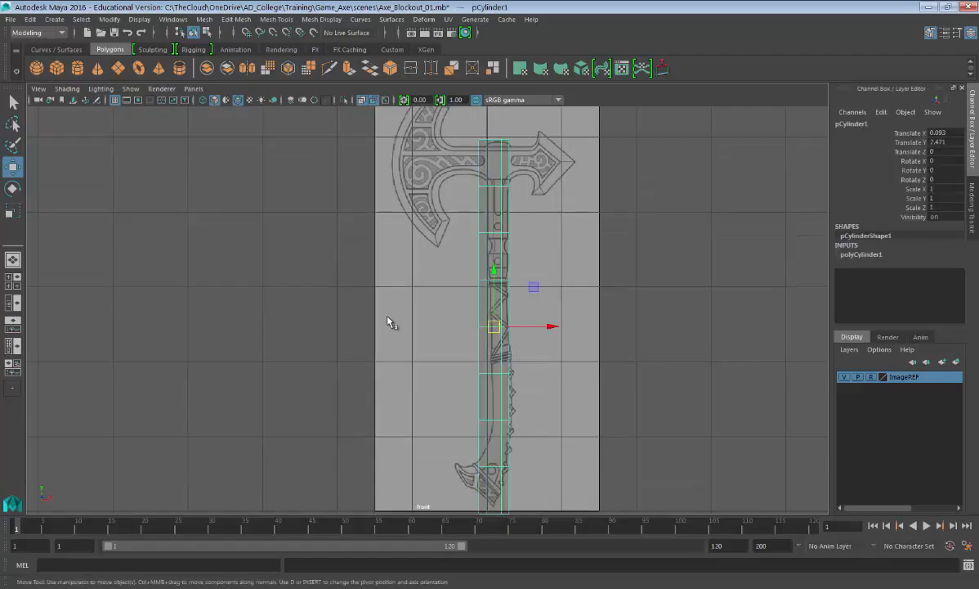
- Reduce the cylinder's radius to 0.15 and set its height to 4.5 to fit the handle drawing
{"action": "left_click", "coordinate": [861, 254]}
{"action": "left_click", "coordinate": [938, 254]}
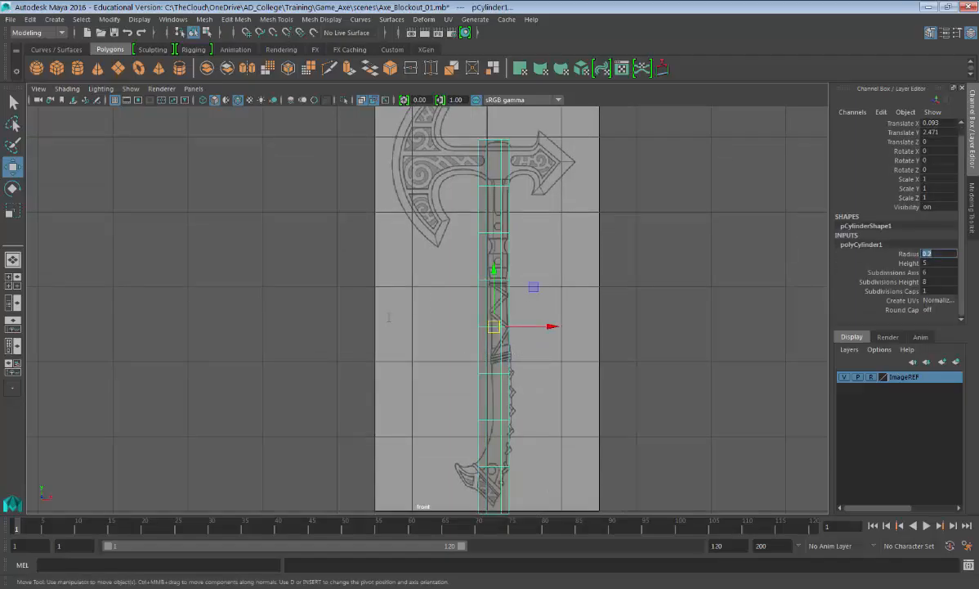
{"action": "type", "text": ".15"}
{"action": "key", "text": "Return"}
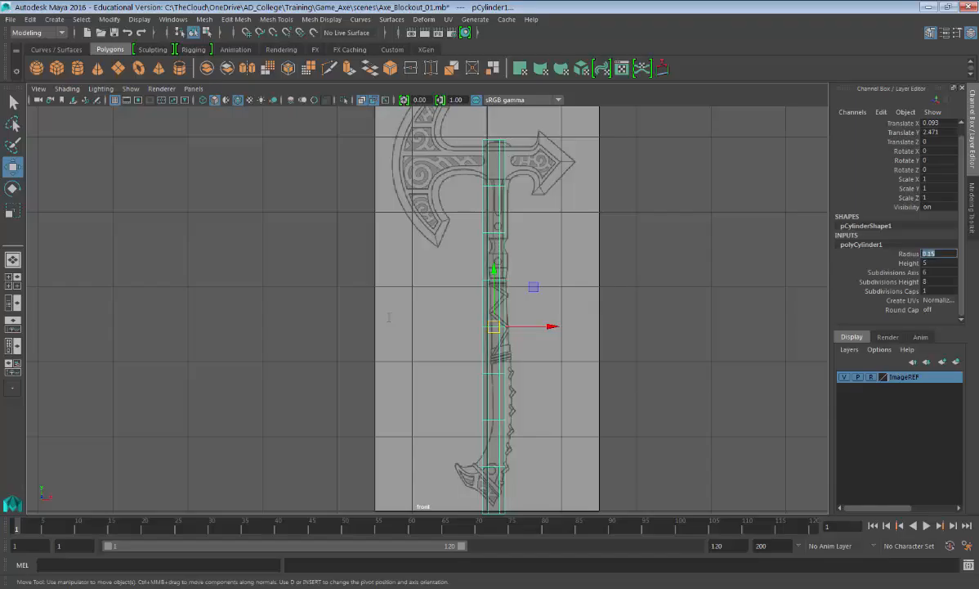
{"action": "scroll", "coordinate": [389, 318], "scroll_direction": "down", "scroll_amount": 4}
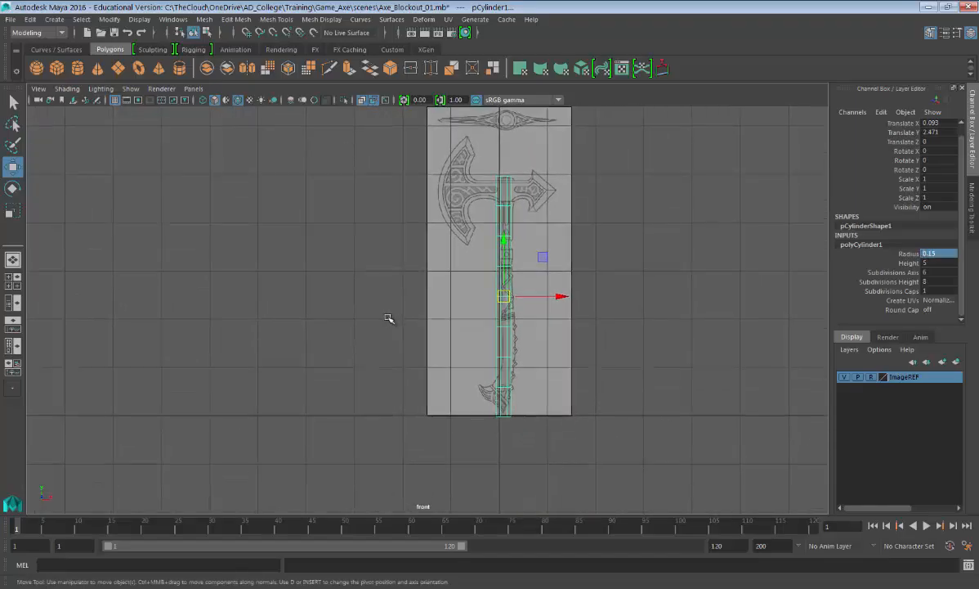
{"action": "left_click", "coordinate": [937, 264]}
{"action": "type", "text": "4.5"}
{"action": "key", "text": "Return"}
- Shift the cylinder along X to about 0.146 so it is centred on the handle drawing
{"action": "middle_click_drag", "start_coordinate": [388, 318], "coordinate": [392, 355], "text": "alt"}
{"action": "right_click_drag", "start_coordinate": [393, 354], "coordinate": [466, 355], "text": "alt"}
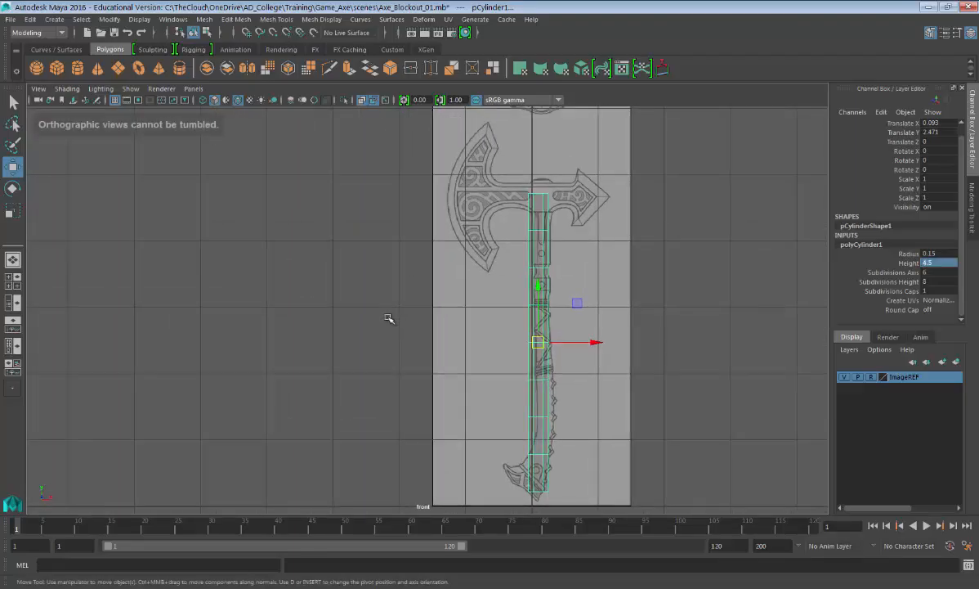
{"action": "middle_click_drag", "start_coordinate": [388, 318], "coordinate": [382, 324], "text": "alt"}
{"action": "left_click_drag", "start_coordinate": [590, 347], "coordinate": [595, 347]}
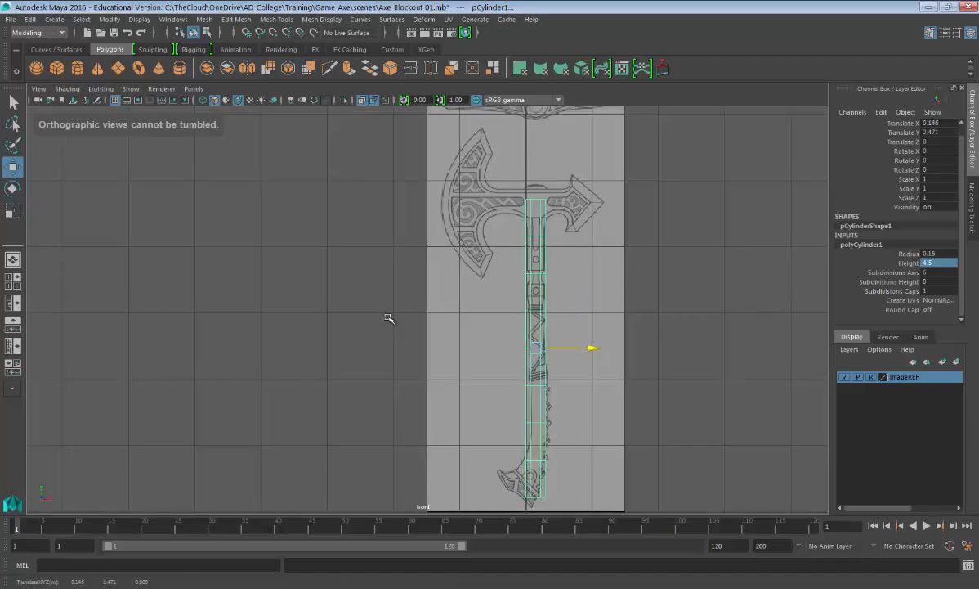
{"action": "middle_click_drag", "start_coordinate": [389, 318], "coordinate": [390, 325], "text": "alt"}
- Move the cylinder's two uppermost vertex rows down, to just below the axe head and to the handle's upper rivet
{"action": "key", "text": "F9"}
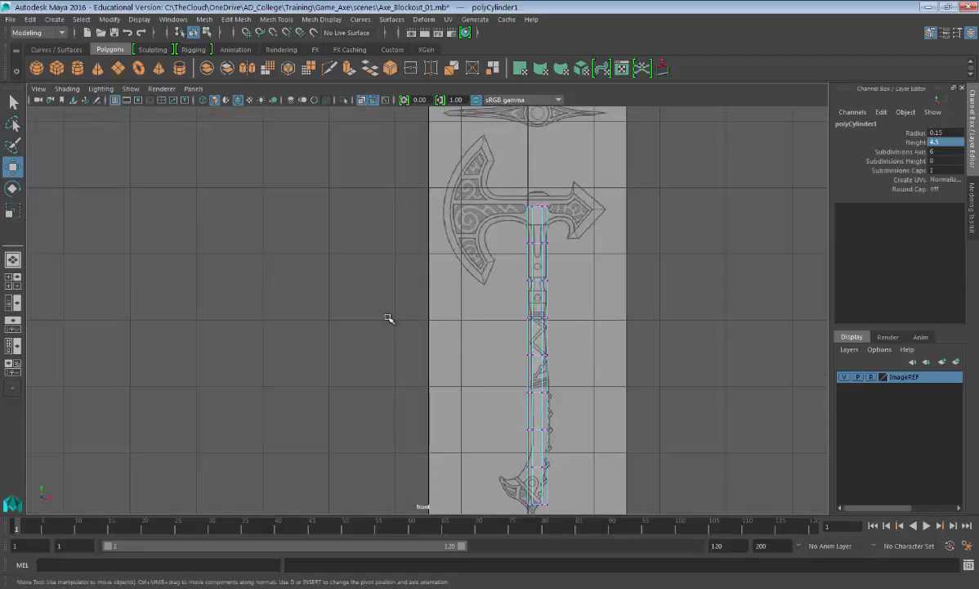
{"action": "left_click_drag", "start_coordinate": [486, 218], "coordinate": [570, 263]}
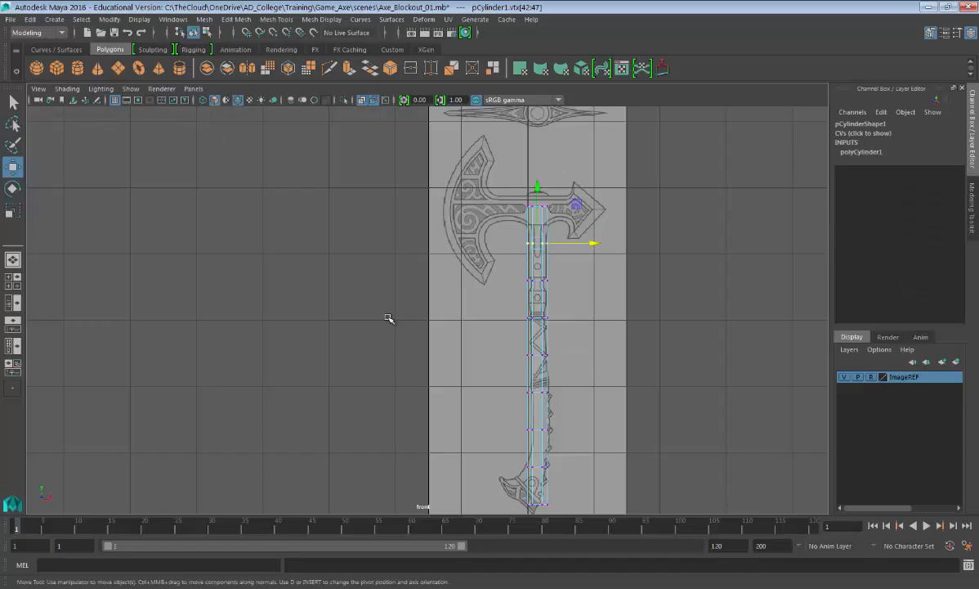
{"action": "mouse_move", "coordinate": [537, 187]}
{"action": "left_mouse_down"}
{"action": "mouse_move", "coordinate": [537, 208]}
{"action": "mouse_move", "coordinate": [570, 224]}
{"action": "left_mouse_up"}
{"action": "left_click_drag", "start_coordinate": [537, 180], "coordinate": [537, 208]}
{"action": "middle_click_drag", "start_coordinate": [537, 209], "coordinate": [532, 183], "text": "alt"}
{"action": "scroll", "coordinate": [537, 178], "scroll_direction": "up", "scroll_amount": 5}
{"action": "scroll", "coordinate": [389, 317], "scroll_direction": "up", "scroll_amount": 4}
{"action": "middle_click_drag", "start_coordinate": [387, 316], "coordinate": [341, 335], "text": "alt"}
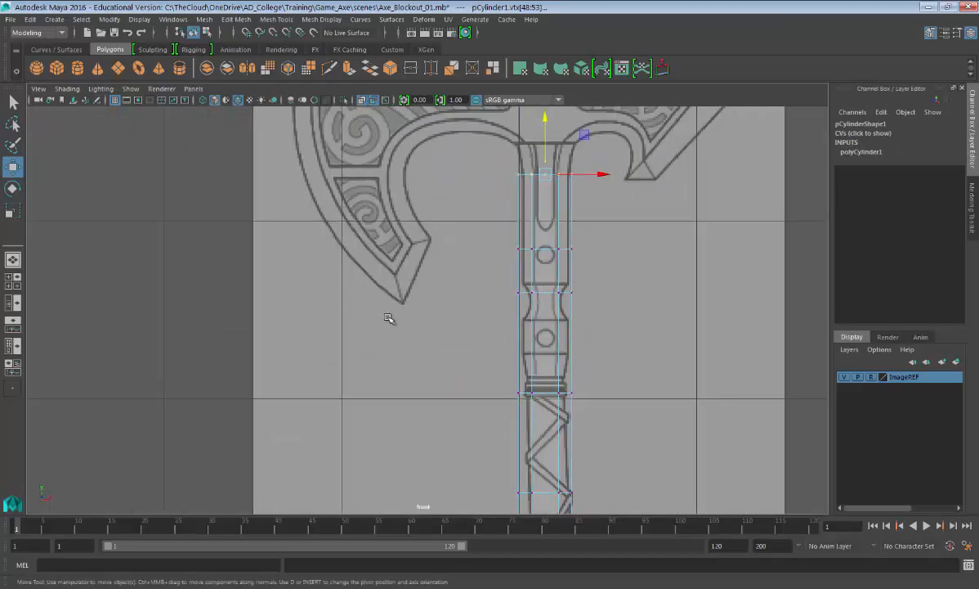
- Raise the third and fourth vertex rows to the upper and lower edges of the handle's narrowed section, and leave vertex editing
{"action": "key", "text": "Down"}
{"action": "key", "text": "Down"}
{"action": "left_click_drag", "start_coordinate": [545, 238], "coordinate": [545, 226]}
{"action": "left_click_drag", "start_coordinate": [480, 372], "coordinate": [591, 407]}
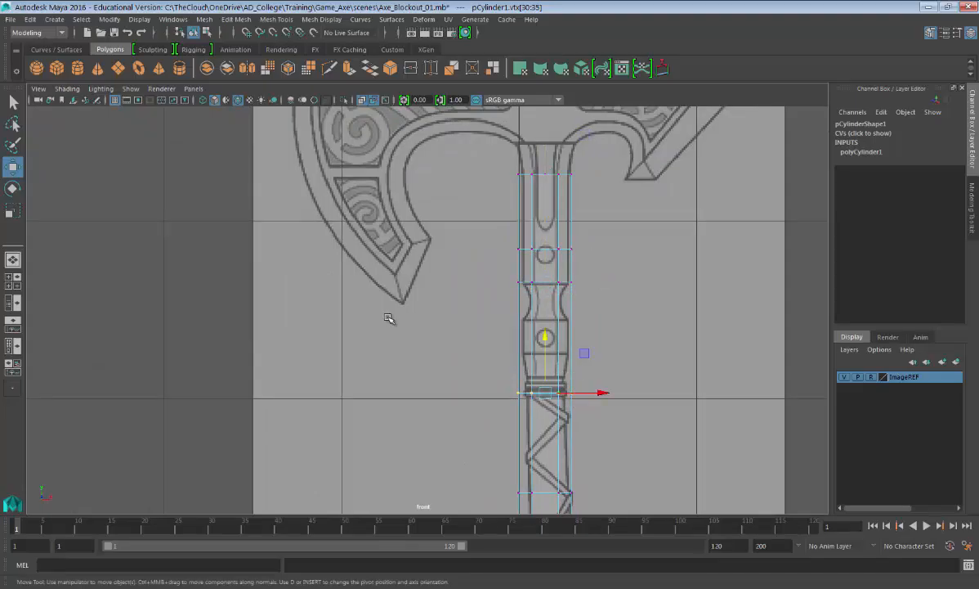
{"action": "left_click_drag", "start_coordinate": [545, 351], "coordinate": [546, 277]}
{"action": "middle_click_drag", "start_coordinate": [389, 318], "coordinate": [389, 238], "text": "alt"}
{"action": "left_click_drag", "start_coordinate": [470, 406], "coordinate": [619, 437]}
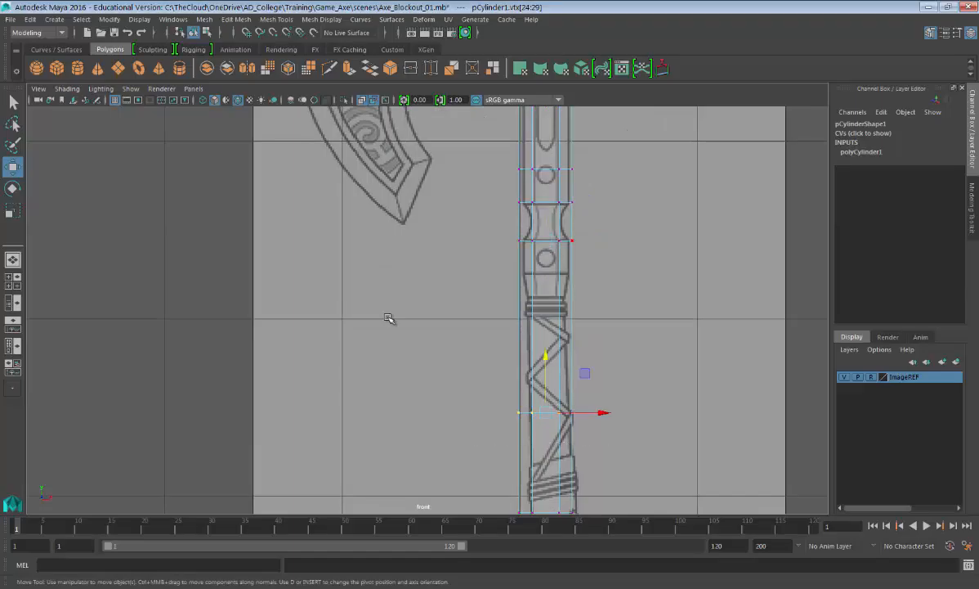
{"action": "right_click_drag", "start_coordinate": [570, 271], "coordinate": [627, 255]}
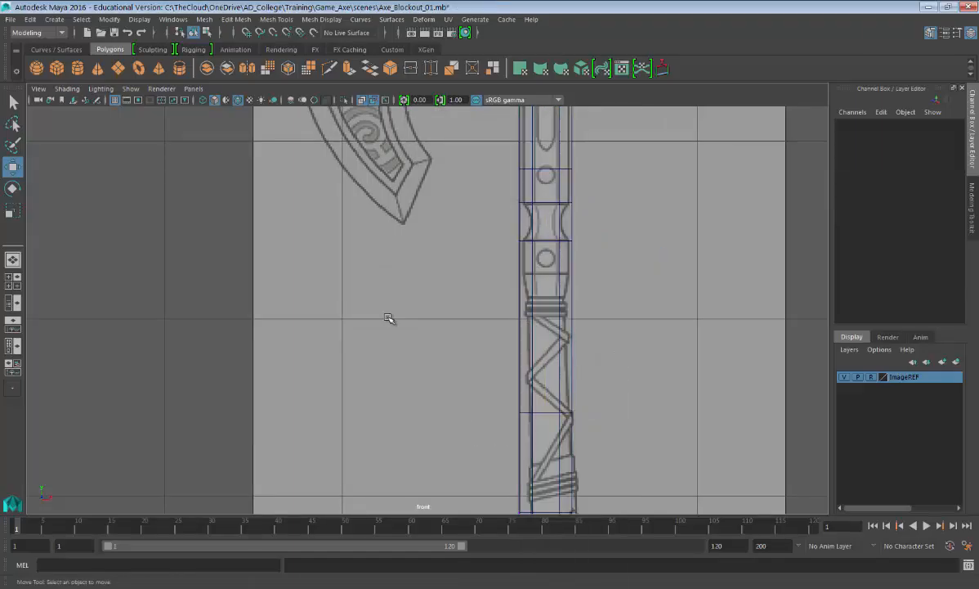
- Insert four edge loops on the handle cylinder: two inside the narrowed section, one below the lower rivet, one just above the wrapping
{"action": "left_click", "coordinate": [559, 264]}
{"action": "right_click", "coordinate": [559, 264], "text": "shift"}
{"action": "left_click", "coordinate": [485, 281]}
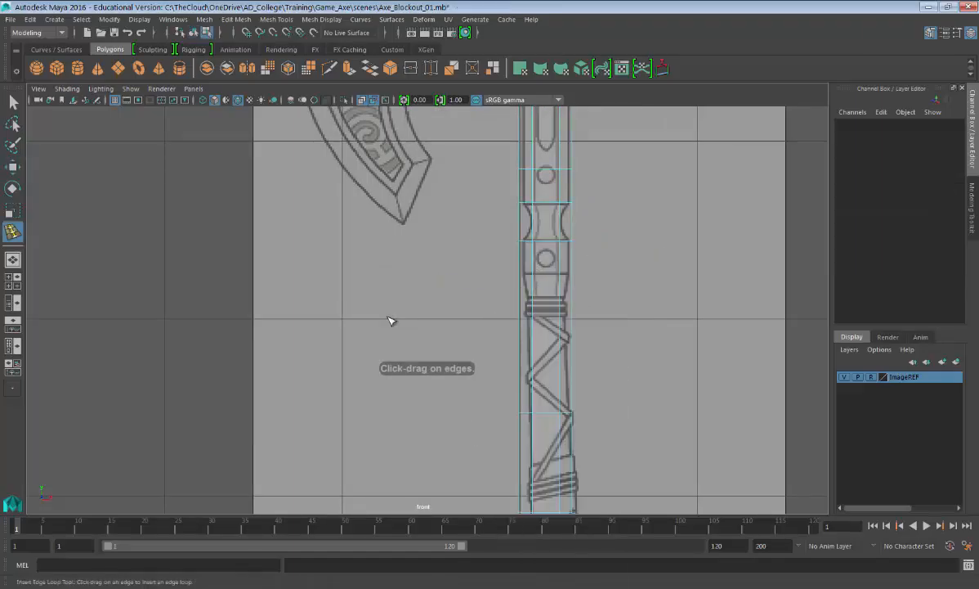
{"action": "left_click_drag", "start_coordinate": [532, 214], "coordinate": [532, 241]}
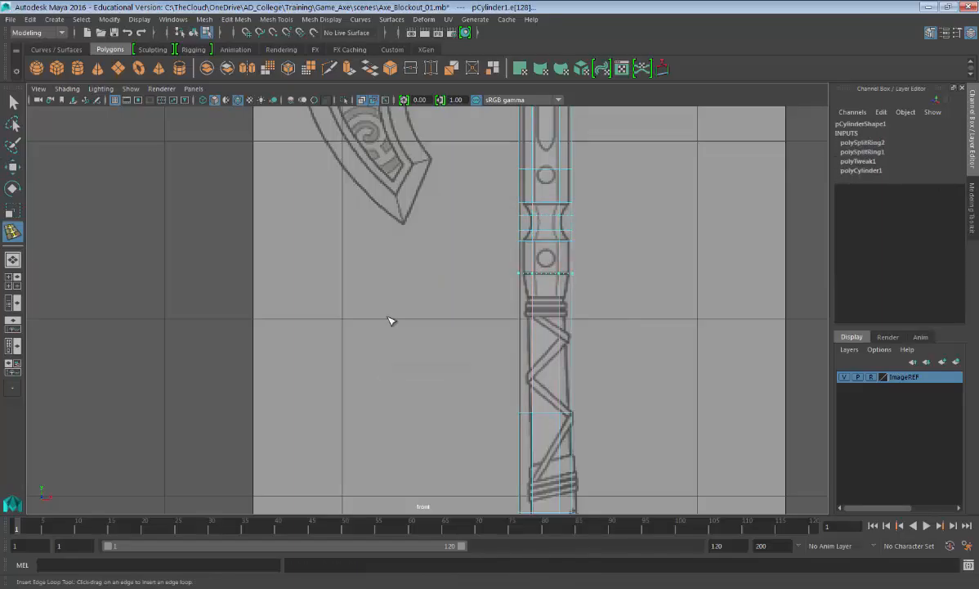
{"action": "left_click_drag", "start_coordinate": [532, 293], "coordinate": [532, 298]}
- Scale in the two new vertex rows of the narrowed section so they follow the waist in the handle drawing
{"action": "middle_click_drag", "start_coordinate": [388, 317], "coordinate": [394, 126], "text": "alt"}
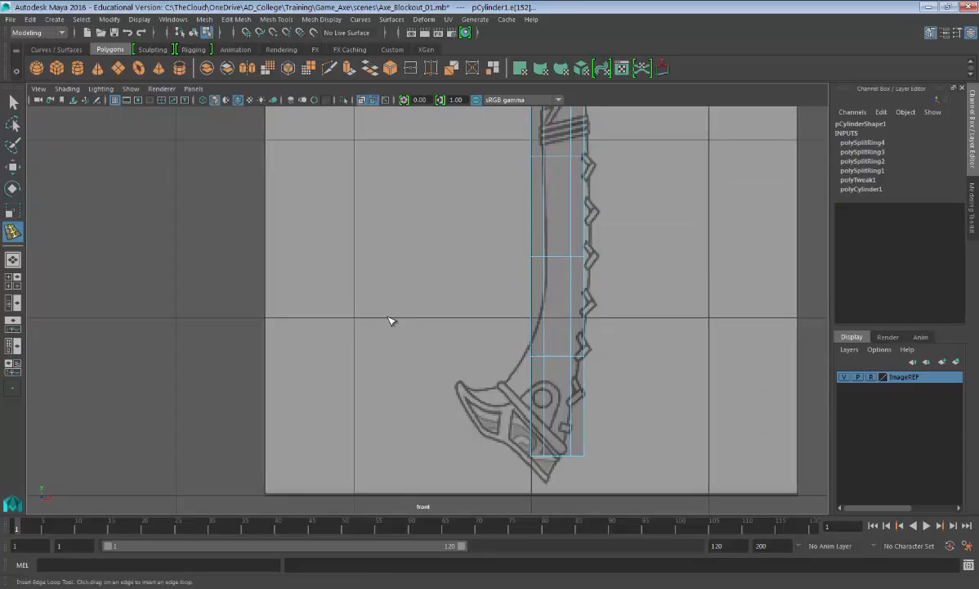
{"action": "key", "text": "w"}
{"action": "mouse_move", "coordinate": [388, 317]}
{"action": "middle_mouse_down", "text": "alt"}
{"action": "mouse_move", "coordinate": [370, 588]}
{"action": "mouse_move", "coordinate": [388, 318]}
{"action": "middle_mouse_up", "text": "alt"}
{"action": "key", "text": "F9"}
{"action": "mouse_move", "coordinate": [557, 281]}
{"action": "left_mouse_down"}
{"action": "mouse_move", "coordinate": [577, 291]}
{"action": "mouse_move", "coordinate": [504, 281]}
{"action": "left_mouse_up"}
{"action": "key", "text": "e"}
{"action": "key", "text": "r"}
{"action": "left_click_drag", "start_coordinate": [534, 229], "coordinate": [534, 187]}
{"action": "scroll", "coordinate": [388, 318], "scroll_direction": "up", "scroll_amount": 1}
{"action": "middle_click_drag", "start_coordinate": [388, 318], "coordinate": [387, 273], "text": "alt"}
- Scale in the vertex row just above the wrapping to match the handle's tapered width in the drawing
{"action": "left_click_drag", "start_coordinate": [494, 307], "coordinate": [578, 318]}
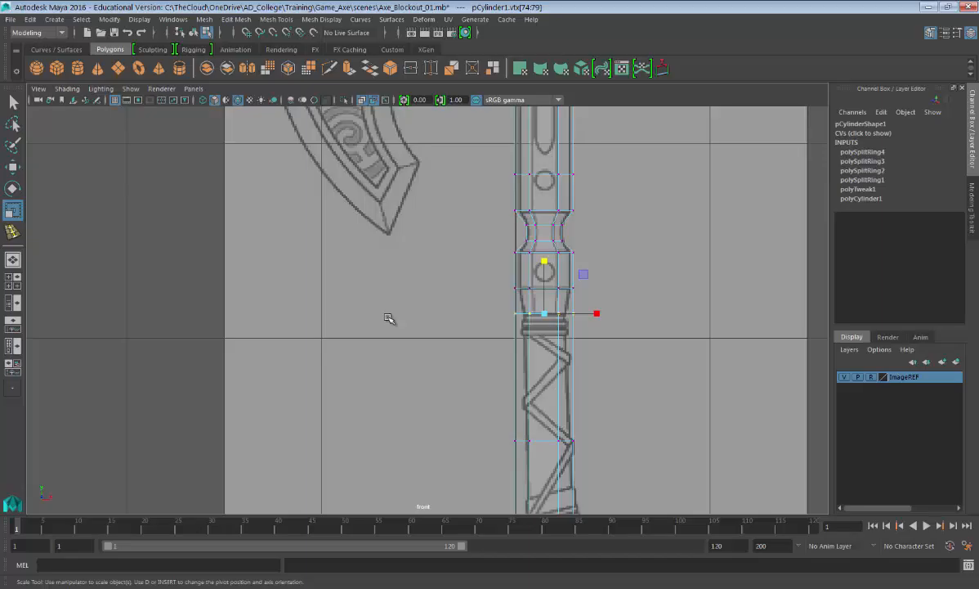
{"action": "left_click_drag", "start_coordinate": [544, 260], "coordinate": [533, 261], "text": "ctrl"}
{"action": "key", "text": "w"}
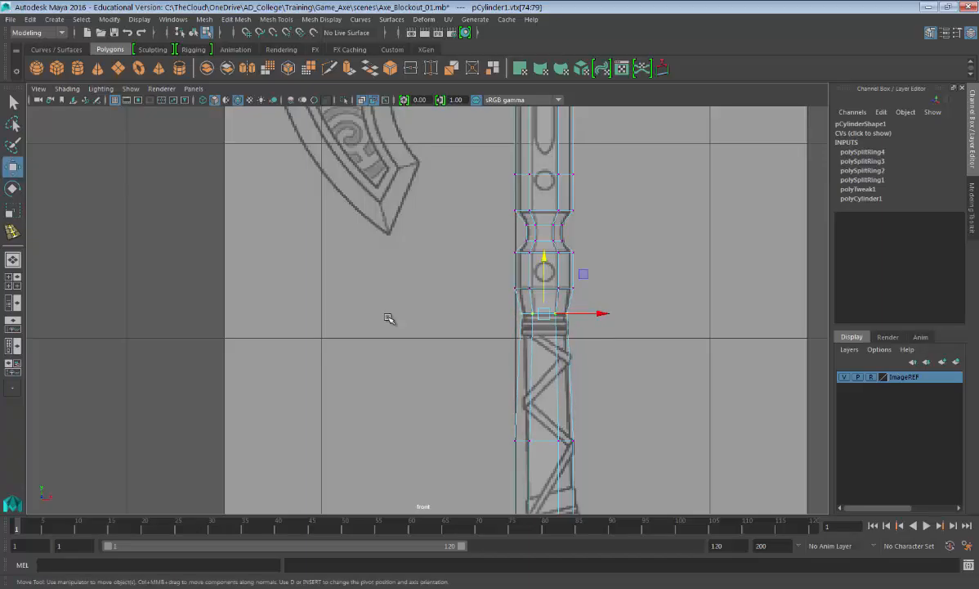
- Scale in the vertex row in the middle of the wrapping and shift it along X to fit the handle outline
{"action": "middle_click_drag", "start_coordinate": [388, 318], "coordinate": [392, 181], "text": "alt"}
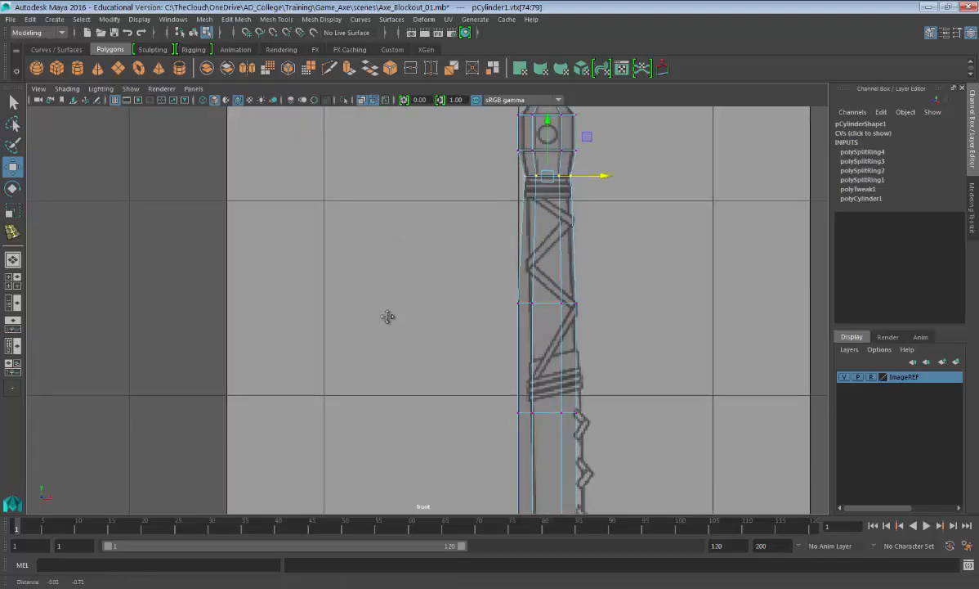
{"action": "left_click_drag", "start_coordinate": [483, 260], "coordinate": [608, 327]}
{"action": "key", "text": "e"}
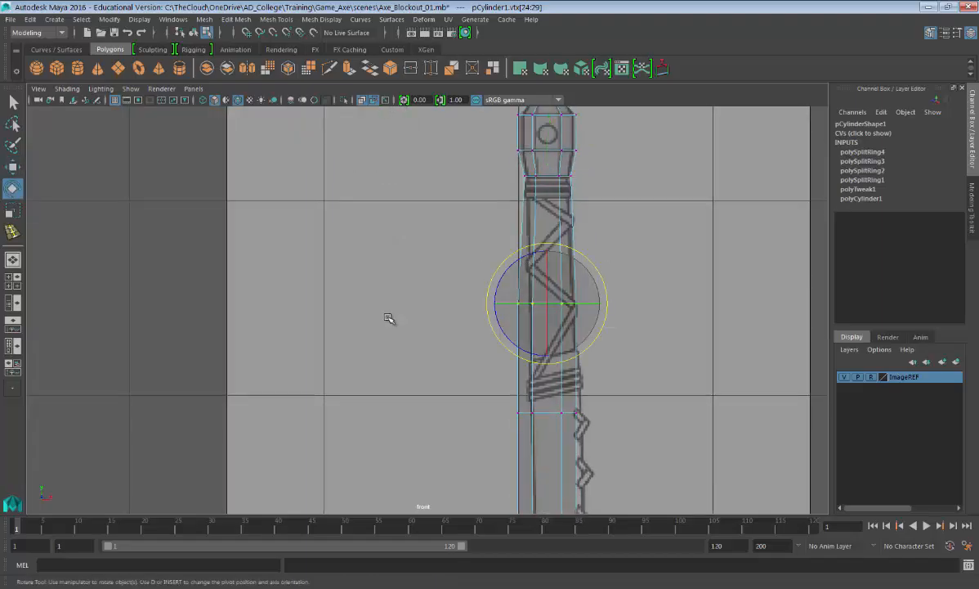
{"action": "key", "text": "w"}
{"action": "key", "text": "e"}
{"action": "key", "text": "w"}
{"action": "key", "text": "q"}
{"action": "key", "text": "e"}
{"action": "key", "text": "r"}
{"action": "left_click_drag", "start_coordinate": [547, 251], "coordinate": [540, 250], "text": "ctrl"}
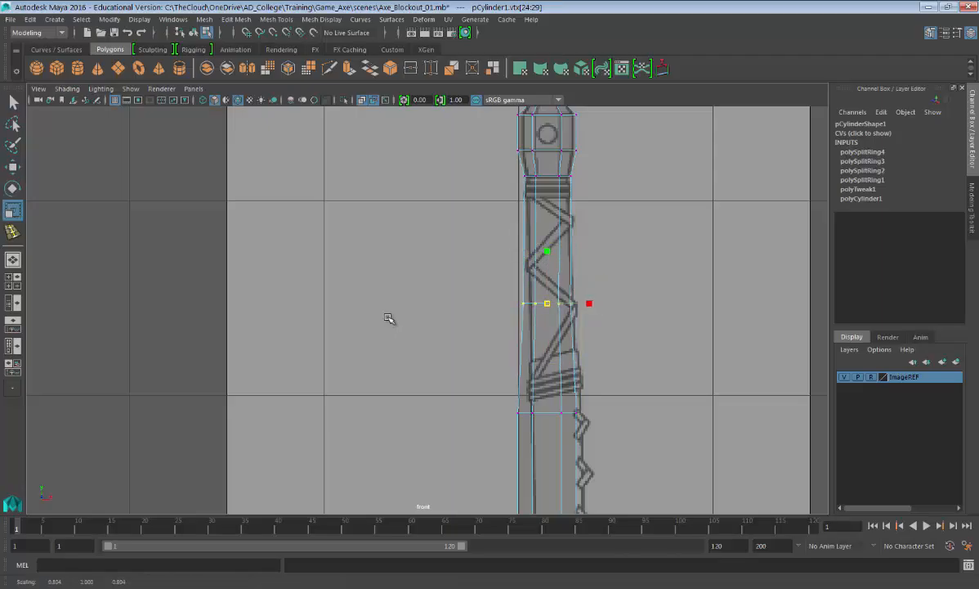
{"action": "key", "text": "w"}
{"action": "left_click_drag", "start_coordinate": [608, 304], "coordinate": [608, 304]}
- Scale in the vertex row just below the wrapping and shift it along X onto the handle drawing
{"action": "middle_click_drag", "start_coordinate": [556, 385], "coordinate": [555, 318], "text": "alt"}
{"action": "left_click_drag", "start_coordinate": [491, 325], "coordinate": [597, 359]}
{"action": "key", "text": "e"}
{"action": "key", "text": "w"}
{"action": "key", "text": "e"}
{"action": "key", "text": "q"}
{"action": "key", "text": "w"}
{"action": "key", "text": "e"}
{"action": "key", "text": "r"}
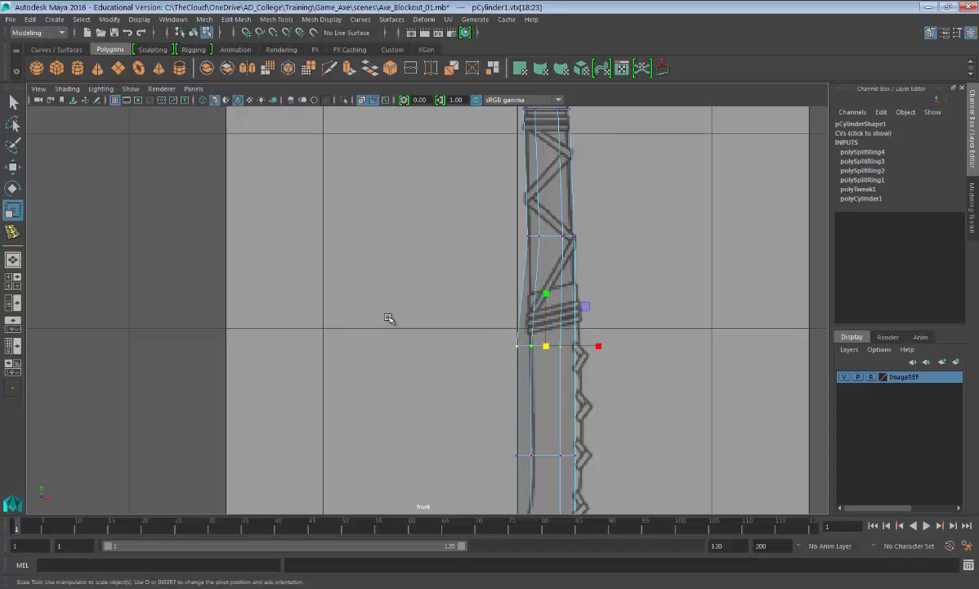
{"action": "left_click_drag", "start_coordinate": [546, 346], "coordinate": [535, 346]}
{"action": "key", "text": "w"}
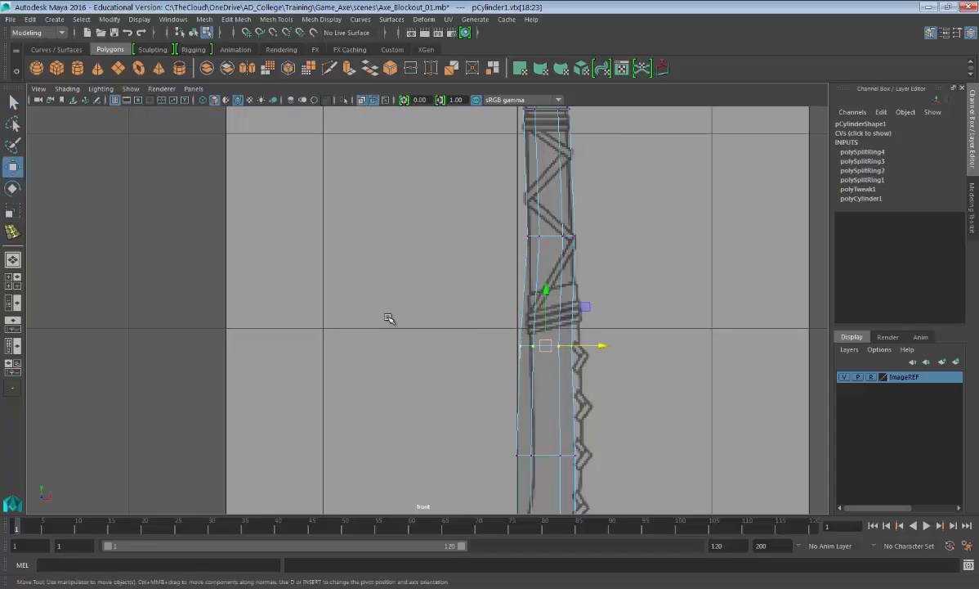
{"action": "left_click_drag", "start_coordinate": [603, 346], "coordinate": [613, 346]}
- Fit the third-lowest vertex row to the width and position of the notched lower handle in the drawing
{"action": "middle_click_drag", "start_coordinate": [388, 318], "coordinate": [387, 202]}
{"action": "left_click_drag", "start_coordinate": [465, 303], "coordinate": [615, 362]}
{"action": "key", "text": "e"}
{"action": "key", "text": "w"}
{"action": "key", "text": "e"}
{"action": "key", "text": "r"}
- Rotate the second-lowest vertex row to follow the handle's bend and move it up along the curve
{"action": "middle_click_drag", "start_coordinate": [388, 318], "coordinate": [390, 229]}
{"action": "key", "text": "q"}
{"action": "key", "text": "w"}
{"action": "left_click_drag", "start_coordinate": [560, 361], "coordinate": [592, 375]}
{"action": "key", "text": "e"}
{"action": "left_click_drag", "start_coordinate": [562, 309], "coordinate": [581, 318]}
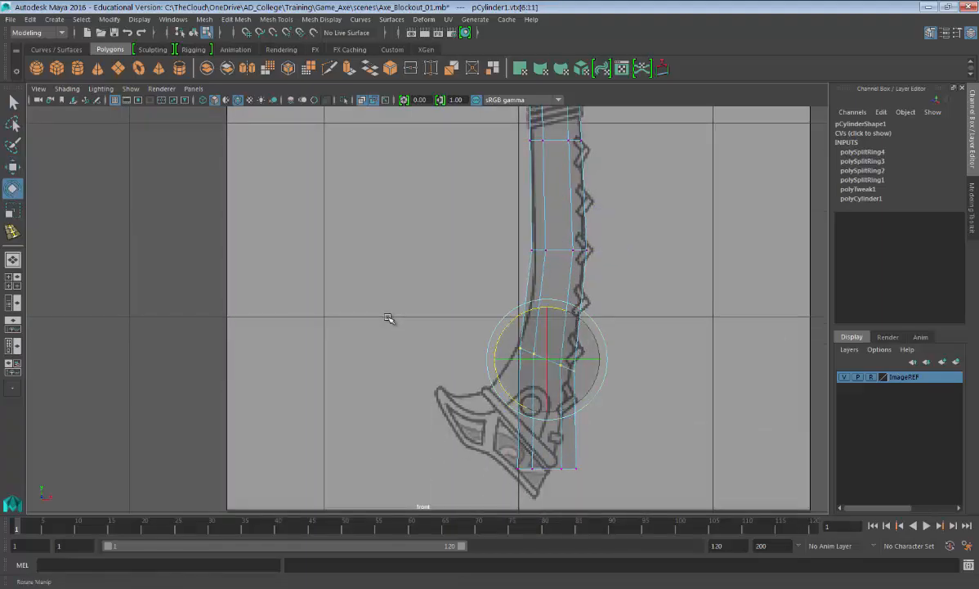
{"action": "key", "text": "w"}
{"action": "key", "text": "e"}
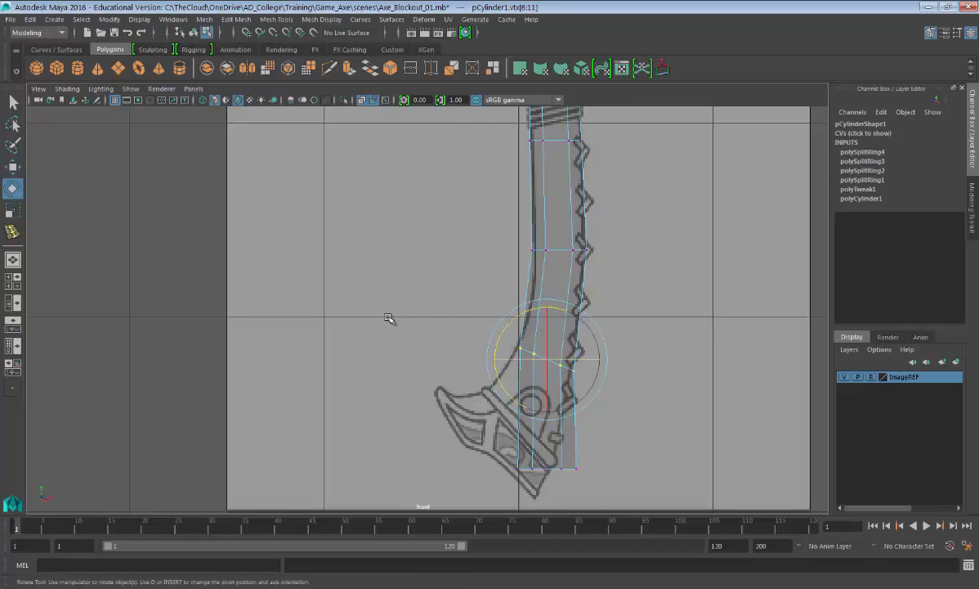
{"action": "key", "text": "w"}
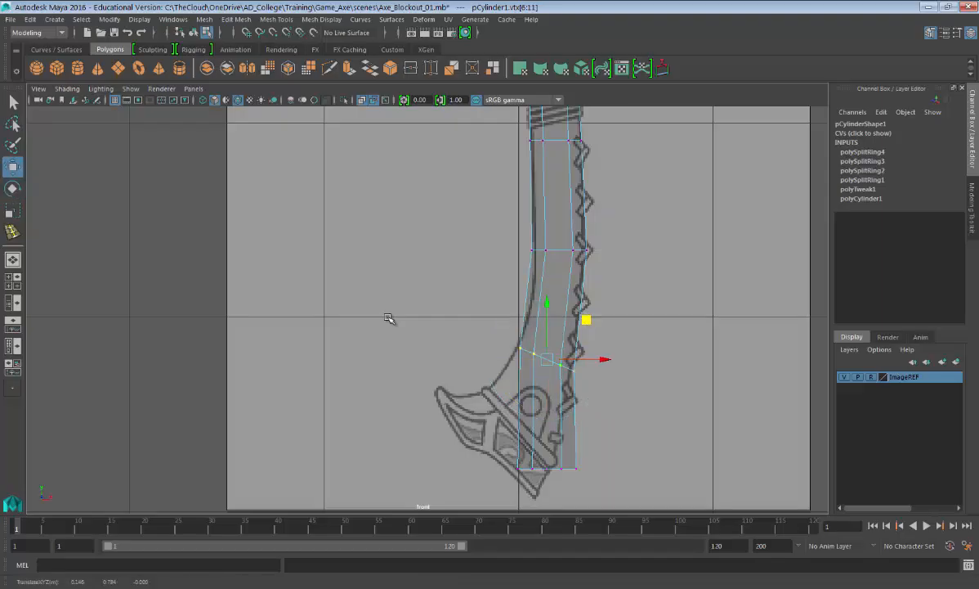
{"action": "left_click_drag", "start_coordinate": [546, 359], "coordinate": [558, 337]}
- Enlarge the lowest vertex row, move it to the pommel and rotate it to line up with the pommel's slanted band
{"action": "key", "text": "e"}
{"action": "key", "text": "r"}
{"action": "left_click_drag", "start_coordinate": [484, 444], "coordinate": [609, 493]}
{"action": "left_click_drag", "start_coordinate": [547, 468], "coordinate": [595, 491]}
{"action": "key", "text": "w"}
{"action": "key", "text": "e"}
{"action": "key", "text": "w"}
{"action": "left_click_drag", "start_coordinate": [547, 469], "coordinate": [524, 407]}
{"action": "key", "text": "e"}
{"action": "left_click_drag", "start_coordinate": [554, 364], "coordinate": [564, 375]}
{"action": "key", "text": "q"}
{"action": "key", "text": "w"}
{"action": "left_click_drag", "start_coordinate": [524, 408], "coordinate": [523, 421]}
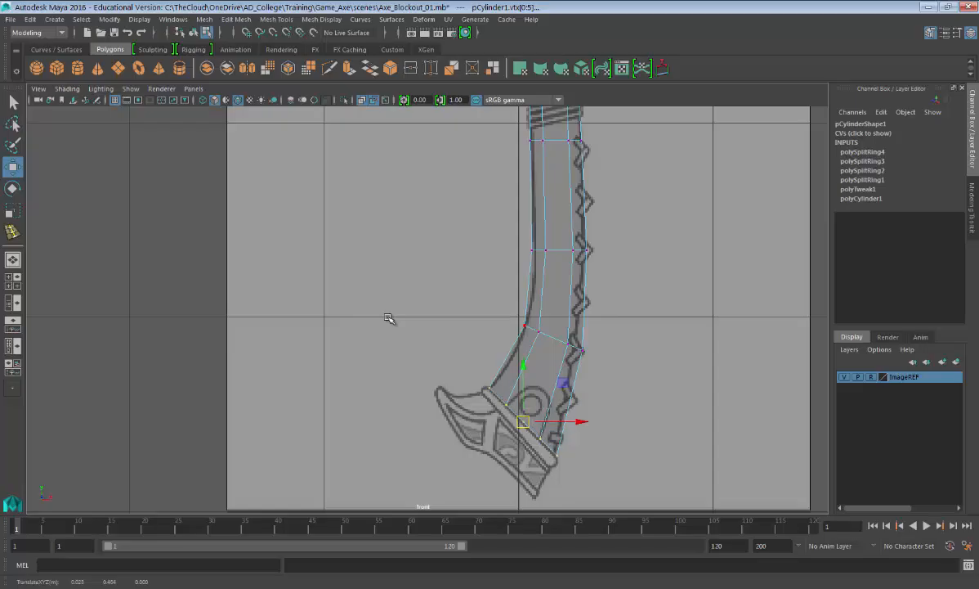
- Nudge the second-lowest vertex row slightly down to smooth the bend, and leave vertex editing
{"action": "left_click_drag", "start_coordinate": [495, 305], "coordinate": [603, 365]}
{"action": "left_click_drag", "start_coordinate": [554, 337], "coordinate": [552, 344]}
{"action": "scroll", "coordinate": [389, 318], "scroll_direction": "down", "scroll_amount": 6}
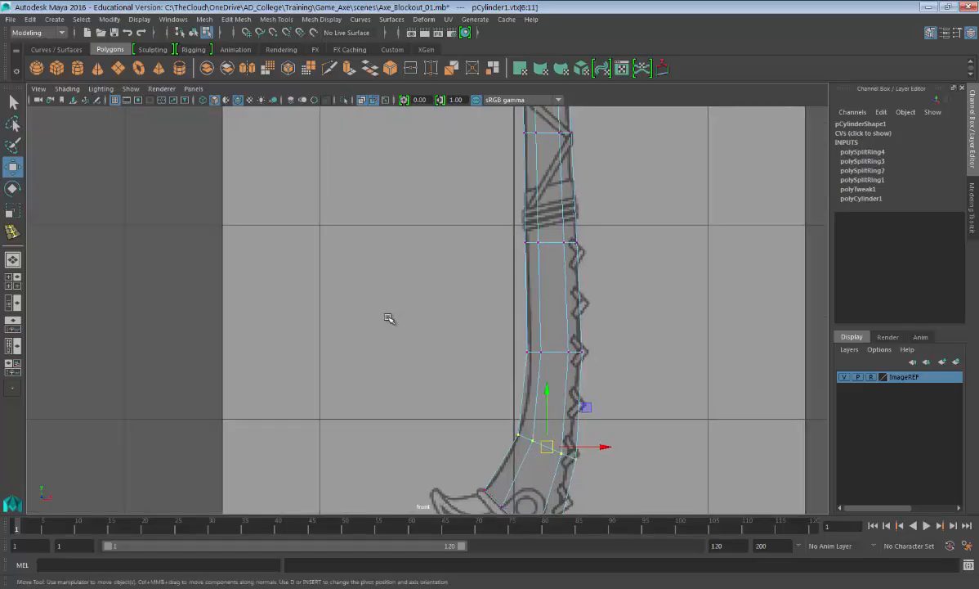
{"action": "key", "text": "F8"}
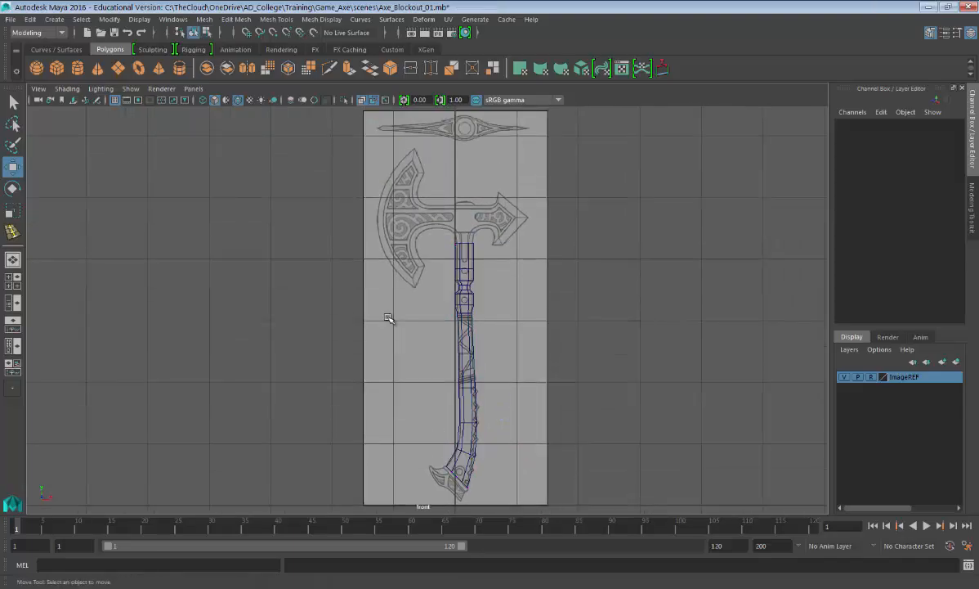
- Scale the handle's bottom edge loop along Z to about 0.78 so its flared end is thinner in depth
{"action": "key", "text": "space"}
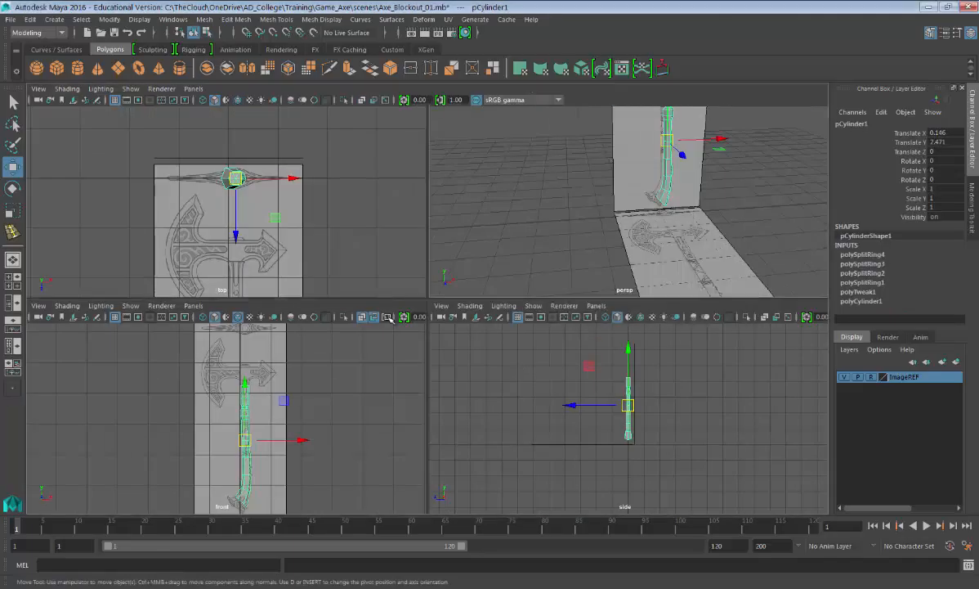
{"action": "key", "text": "space"}
{"action": "middle_click_drag", "start_coordinate": [390, 318], "coordinate": [391, 319], "text": "alt"}
{"action": "left_click_drag", "start_coordinate": [391, 318], "coordinate": [387, 316], "text": "alt"}
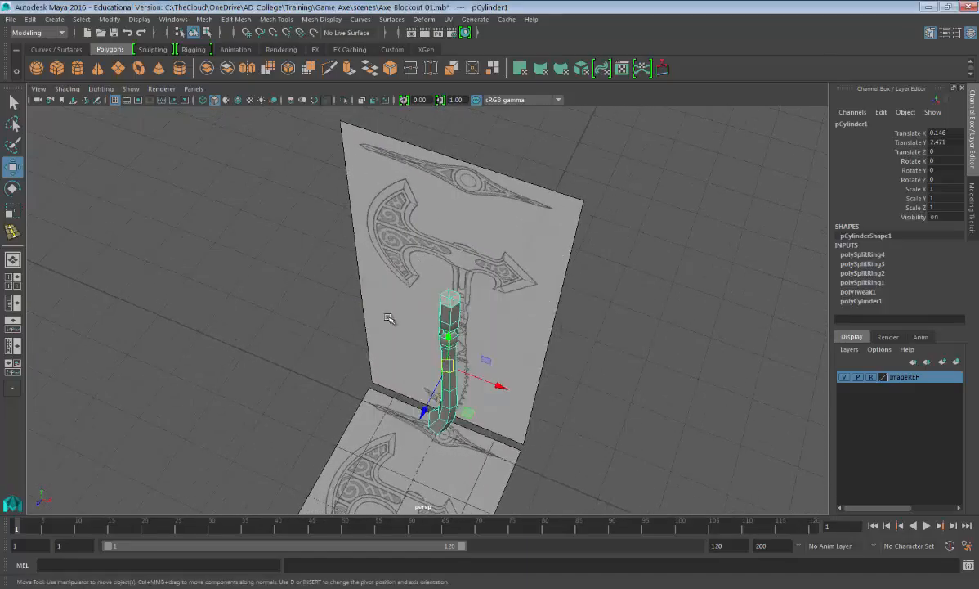
{"action": "key", "text": "space"}
{"action": "key", "text": "space"}
{"action": "key", "text": "f"}
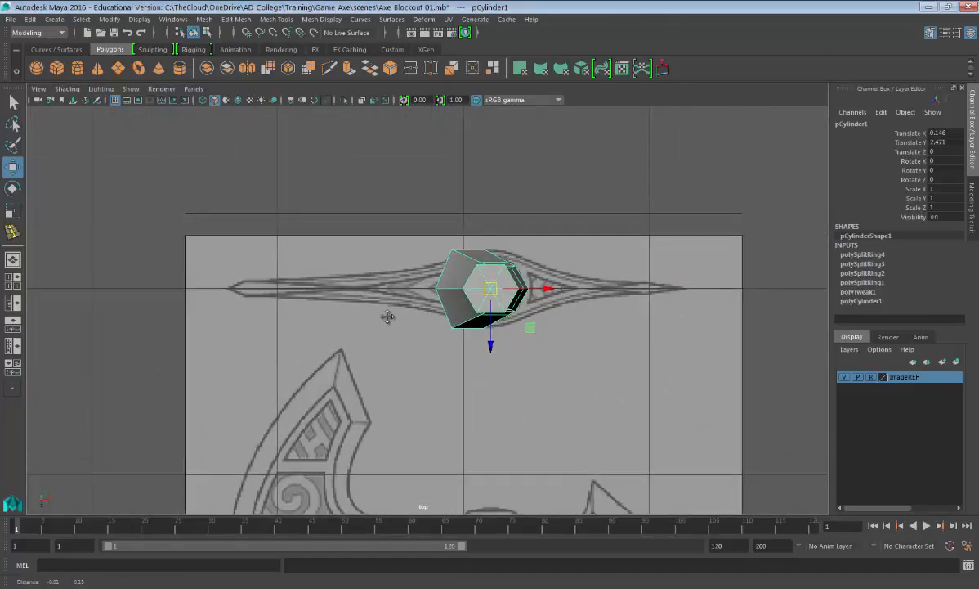
{"action": "key", "text": "F10"}
{"action": "double_click", "coordinate": [442, 259]}
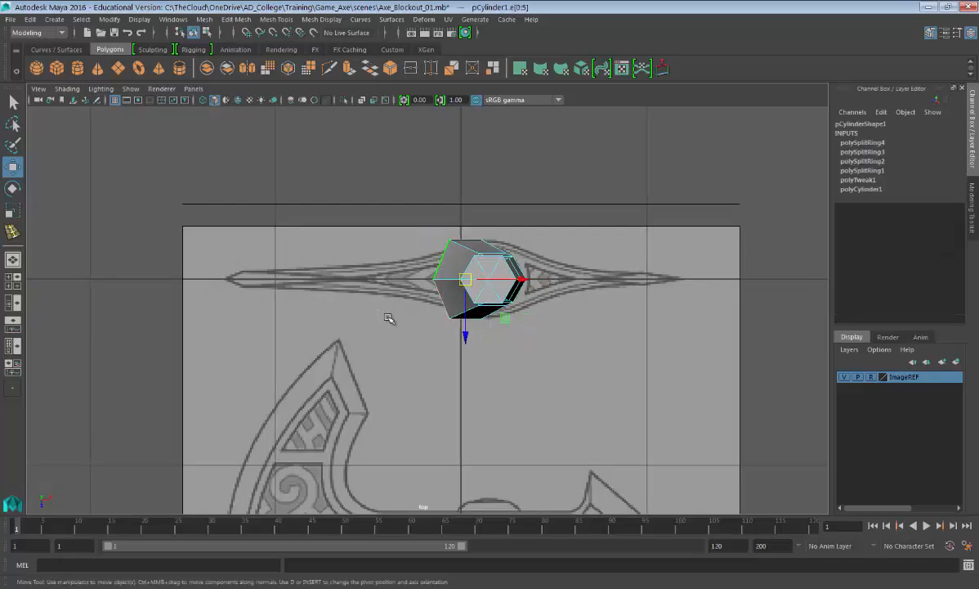
{"action": "key", "text": "r"}
{"action": "left_click_drag", "start_coordinate": [465, 331], "coordinate": [465, 321]}
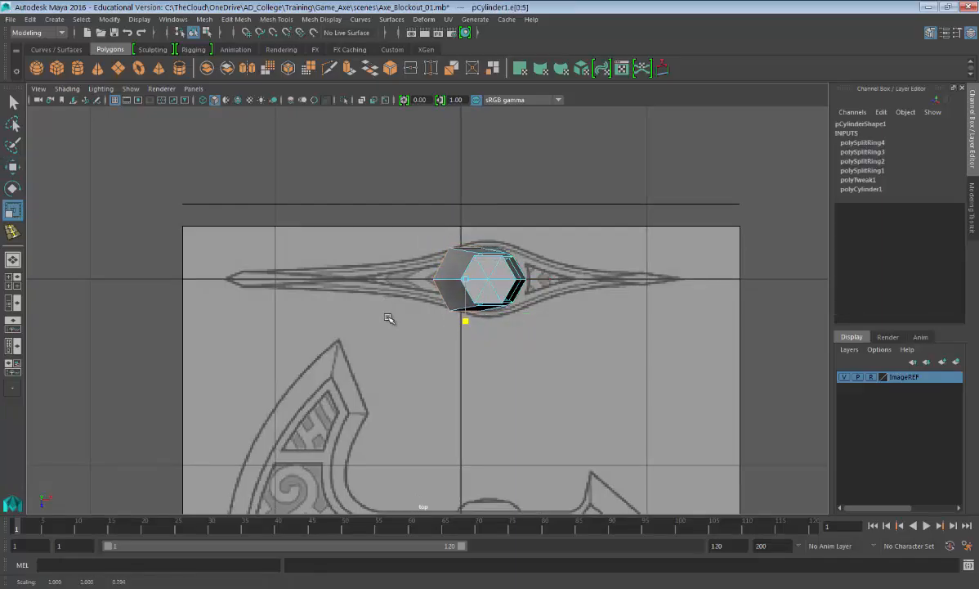
{"action": "left_click", "coordinate": [532, 339]}
{"action": "key", "text": "space"}
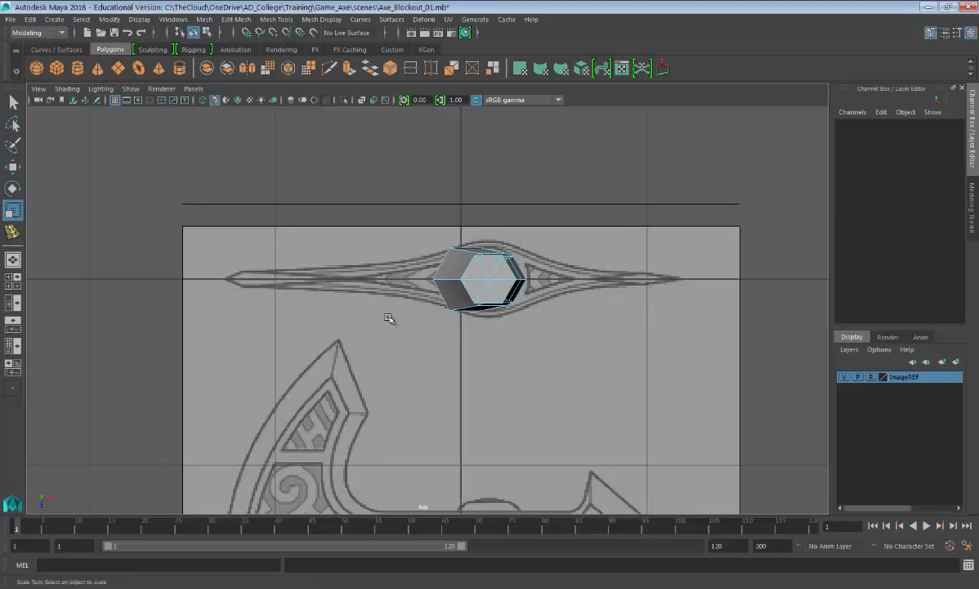
- Examine the thinned lower end and overall handle shape from several angles in the perspective view
{"action": "key", "text": "space"}
{"action": "left_click_drag", "start_coordinate": [543, 263], "coordinate": [554, 268], "text": "alt"}
{"action": "left_click_drag", "start_coordinate": [387, 317], "coordinate": [389, 319], "text": "alt"}
{"action": "left_click", "coordinate": [387, 317]}
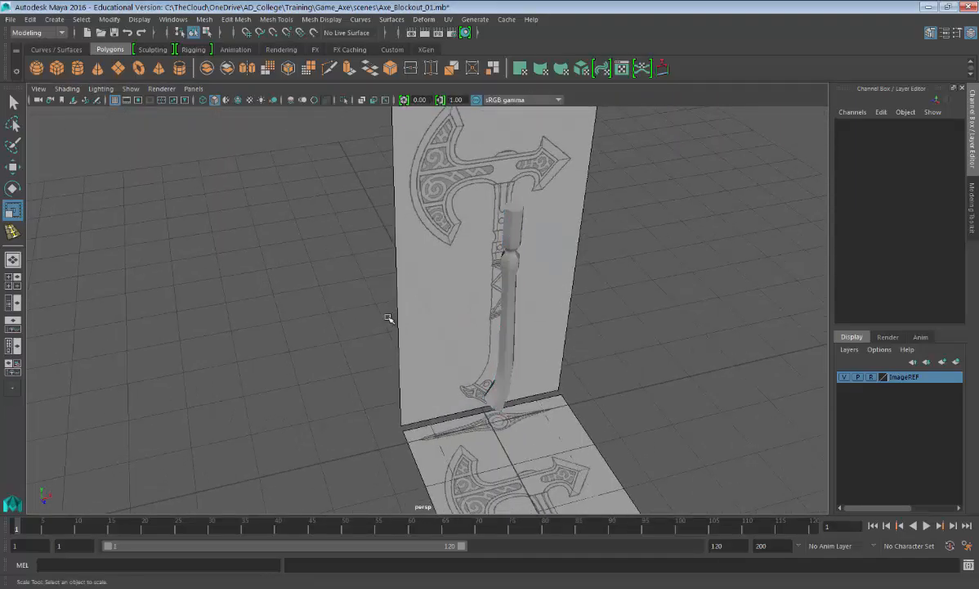
{"action": "key", "text": "ctrl+z"}
{"action": "middle_click_drag", "start_coordinate": [387, 315], "coordinate": [389, 317], "text": "alt"}
{"action": "left_click_drag", "start_coordinate": [389, 317], "coordinate": [389, 319], "text": "alt"}
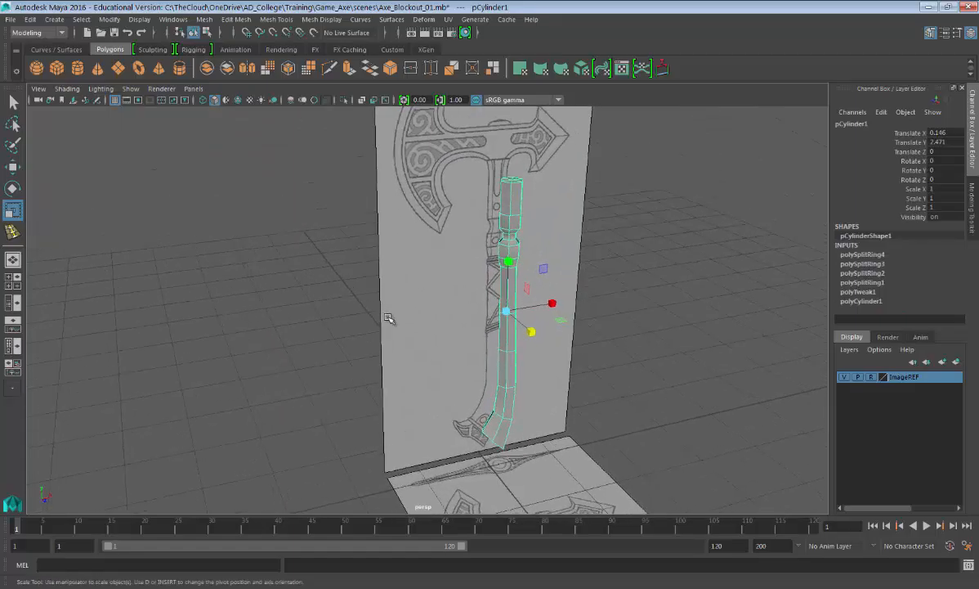
{"action": "key", "text": "F10"}
{"action": "key", "text": "ctrl+z"}
{"action": "left_click_drag", "start_coordinate": [389, 319], "coordinate": [389, 319], "text": "alt"}
- Extend the selected ring of side edges to full loops along the handle and soften these lengthwise edges
{"action": "key", "text": "space"}
{"action": "key", "text": "space"}
{"action": "middle_click_drag", "start_coordinate": [389, 319], "coordinate": [388, 318], "text": "alt"}
{"action": "scroll", "coordinate": [388, 318], "scroll_direction": "up", "scroll_amount": 5}
{"action": "left_click", "coordinate": [388, 318], "text": "alt"}
{"action": "key", "text": "ctrl+z"}
{"action": "right_click", "coordinate": [546, 314], "text": "shift"}
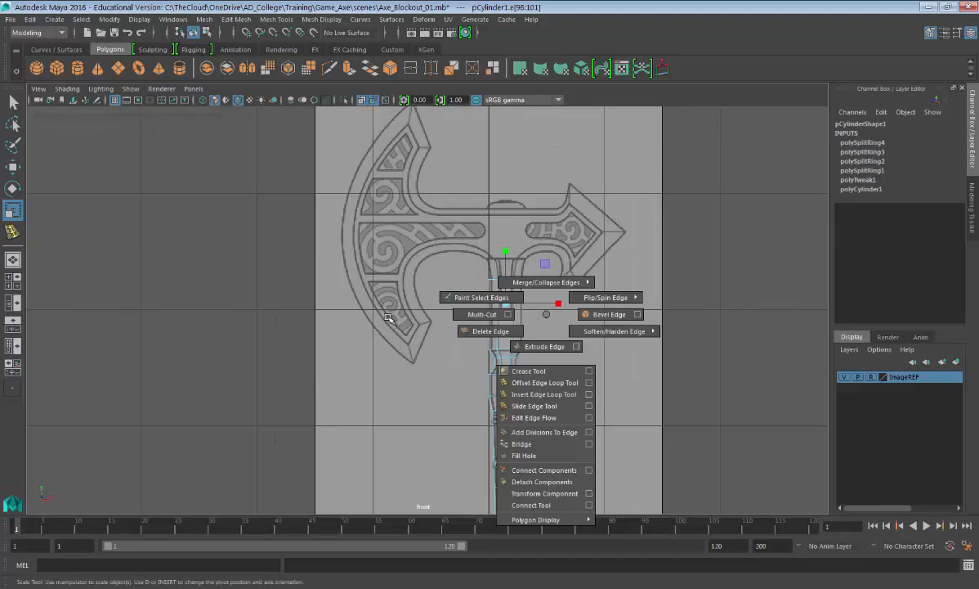
{"action": "right_click", "coordinate": [546, 314], "text": "ctrl"}
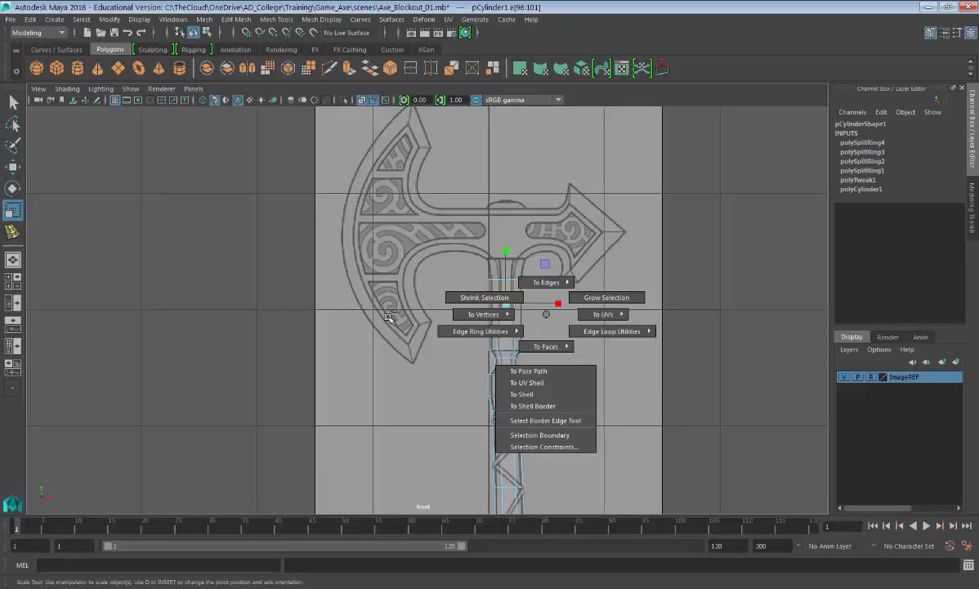
{"action": "right_click_drag", "start_coordinate": [546, 314], "coordinate": [654, 371], "text": "ctrl"}
{"action": "middle_click_drag", "start_coordinate": [387, 317], "coordinate": [387, 246], "text": "alt"}
{"action": "right_click_drag", "start_coordinate": [387, 316], "coordinate": [343, 317], "text": "alt"}
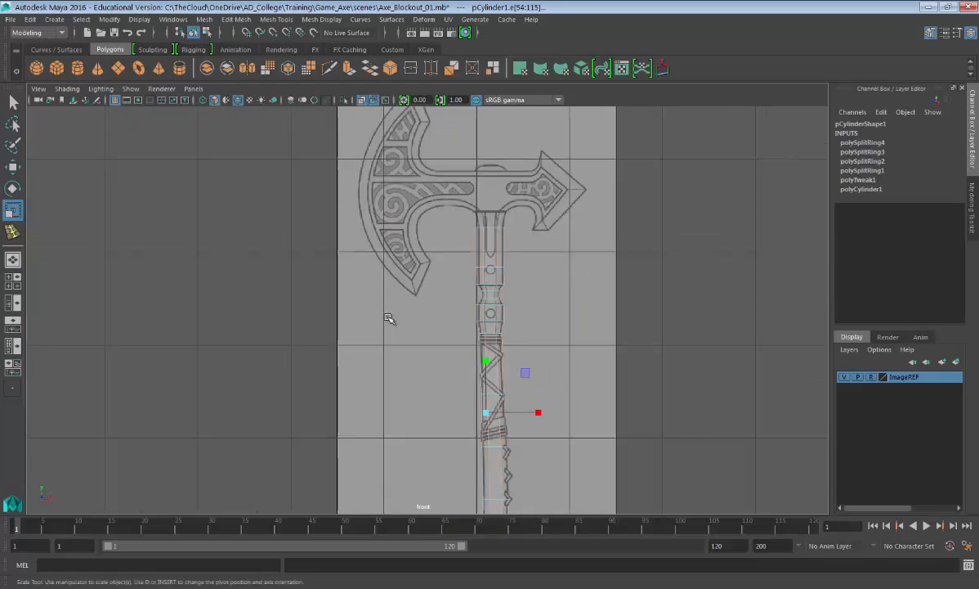
{"action": "key", "text": "space"}
{"action": "scroll", "coordinate": [388, 316], "scroll_direction": "up", "scroll_amount": 3}
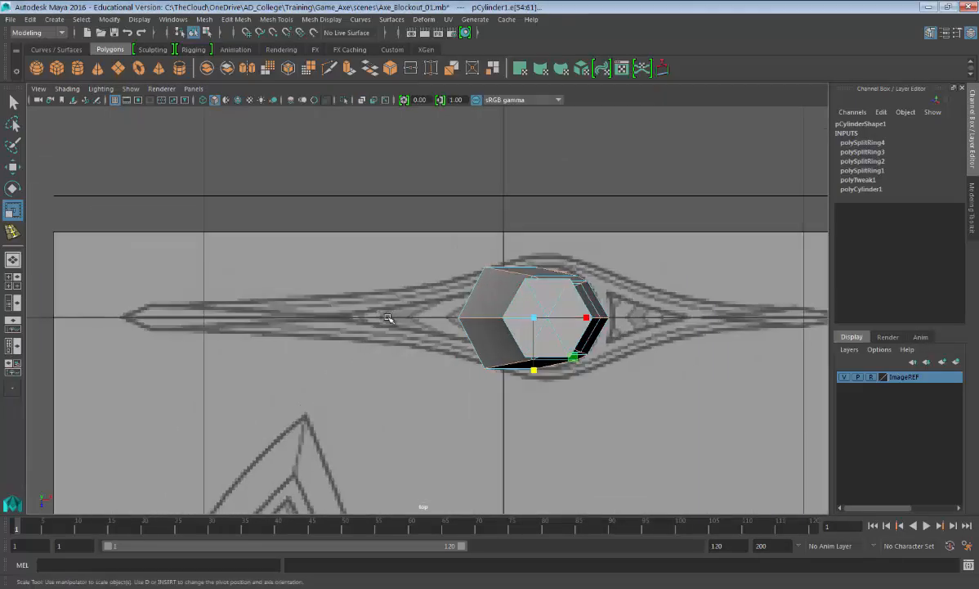
{"action": "key", "text": "space"}
{"action": "key", "text": "space"}
{"action": "right_click_drag", "start_coordinate": [387, 316], "coordinate": [389, 318], "text": "alt"}
{"action": "right_click_drag", "start_coordinate": [492, 208], "coordinate": [564, 190], "text": "shift"}
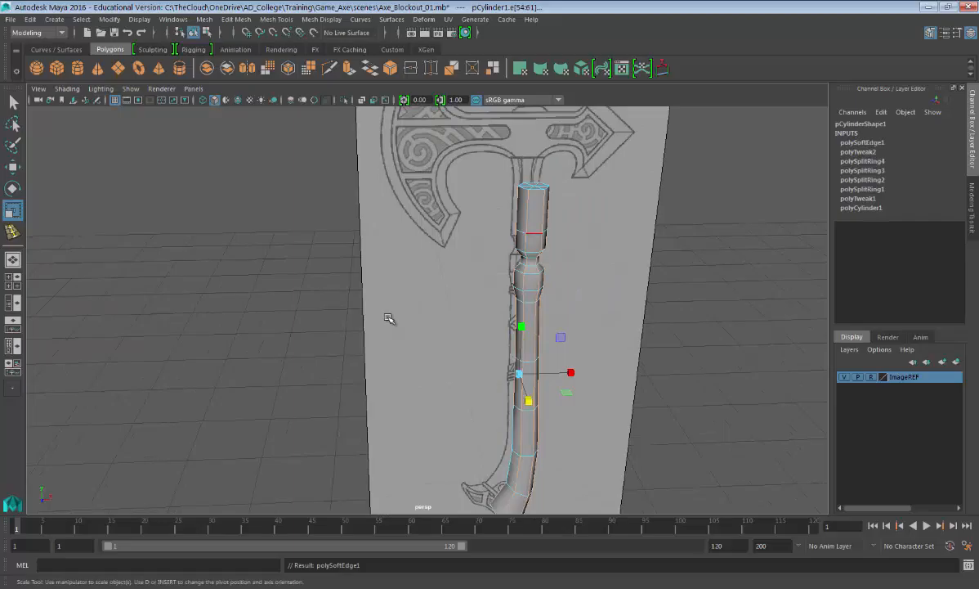
{"action": "left_click", "coordinate": [388, 318]}
- Soften the two neighbouring lengthwise edges on the lower part of the handle
{"action": "left_click_drag", "start_coordinate": [388, 318], "coordinate": [390, 317], "text": "alt"}
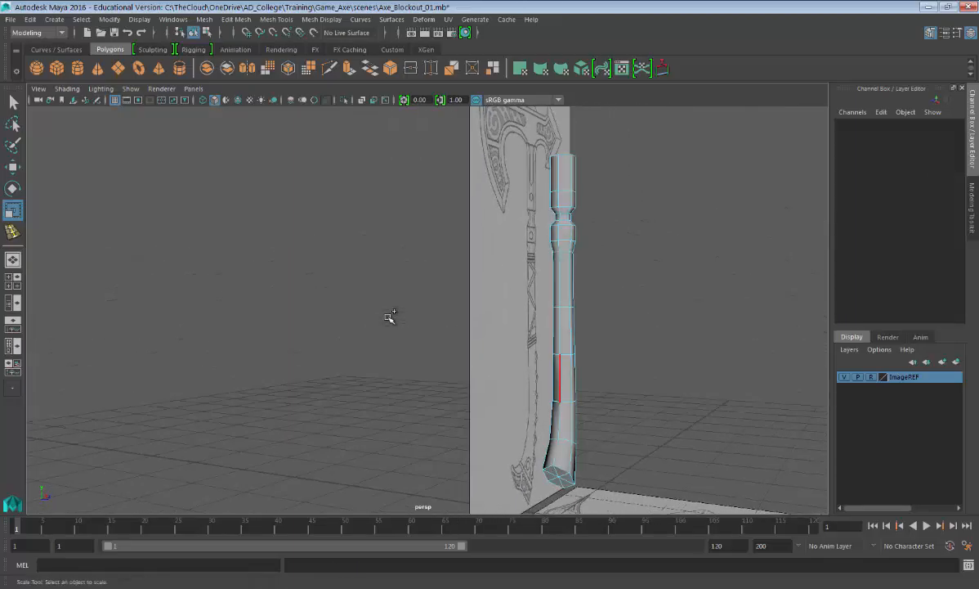
{"action": "left_click", "coordinate": [560, 378]}
{"action": "left_click", "coordinate": [558, 421], "text": "shift"}
{"action": "right_click_drag", "start_coordinate": [680, 380], "coordinate": [713, 392], "text": "shift"}
{"action": "left_click", "coordinate": [389, 318]}
{"action": "left_click_drag", "start_coordinate": [389, 318], "coordinate": [389, 318], "text": "alt"}
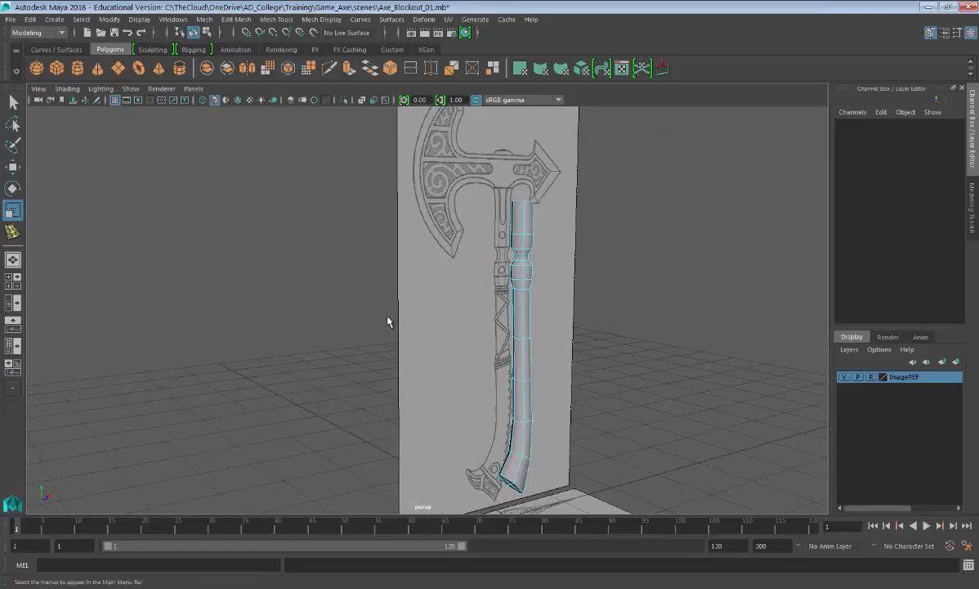
- Save the scene as a new incremental version
{"action": "key", "text": "alt+f"}
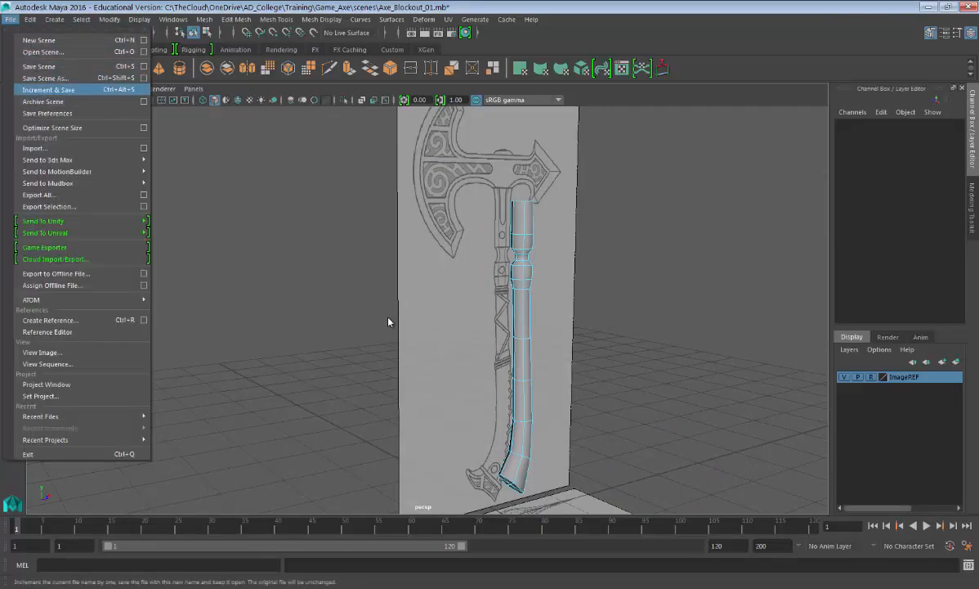
{"action": "key", "text": "Return"}
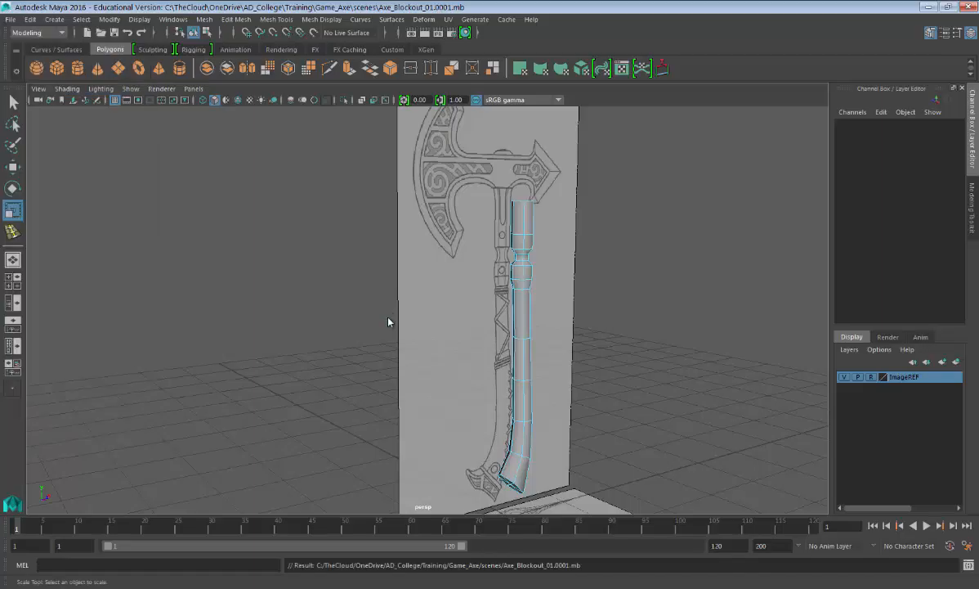
- Return to object mode, select the handle cylinder and bring its upper end and the axe head drawing into close view
{"action": "mouse_move", "coordinate": [523, 236]}
{"action": "right_mouse_down"}
{"action": "mouse_move", "coordinate": [524, 206]}
{"action": "mouse_move", "coordinate": [564, 202]}
{"action": "right_mouse_up"}
{"action": "left_click", "coordinate": [525, 218]}
{"action": "left_click", "coordinate": [524, 245]}
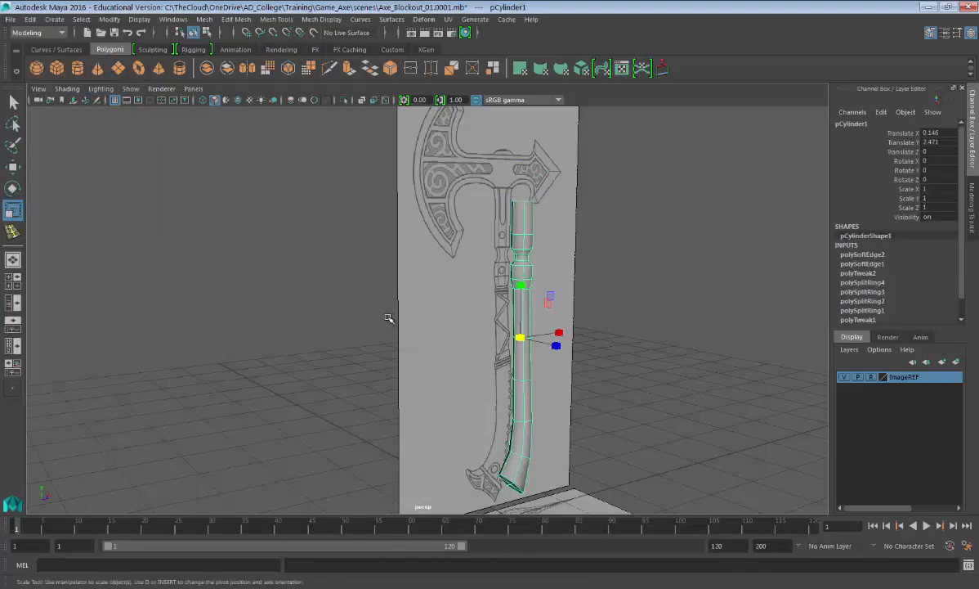
{"action": "right_click_drag", "start_coordinate": [523, 311], "coordinate": [564, 310], "text": "alt"}
{"action": "middle_click_drag", "start_coordinate": [564, 311], "coordinate": [564, 291], "text": "alt"}
{"action": "right_click_drag", "start_coordinate": [564, 291], "coordinate": [482, 291], "text": "alt"}
{"action": "mouse_move", "coordinate": [388, 318]}
{"action": "left_mouse_down", "text": "alt"}
{"action": "mouse_move", "coordinate": [461, 318]}
{"action": "mouse_move", "coordinate": [335, 318]}
{"action": "mouse_move", "coordinate": [396, 372]}
{"action": "mouse_move", "coordinate": [400, 401]}
{"action": "mouse_move", "coordinate": [389, 329]}
{"action": "left_mouse_up", "text": "alt"}
{"action": "right_click_drag", "start_coordinate": [388, 318], "coordinate": [470, 317], "text": "alt"}
{"action": "middle_click_drag", "start_coordinate": [470, 318], "coordinate": [418, 447], "text": "alt"}
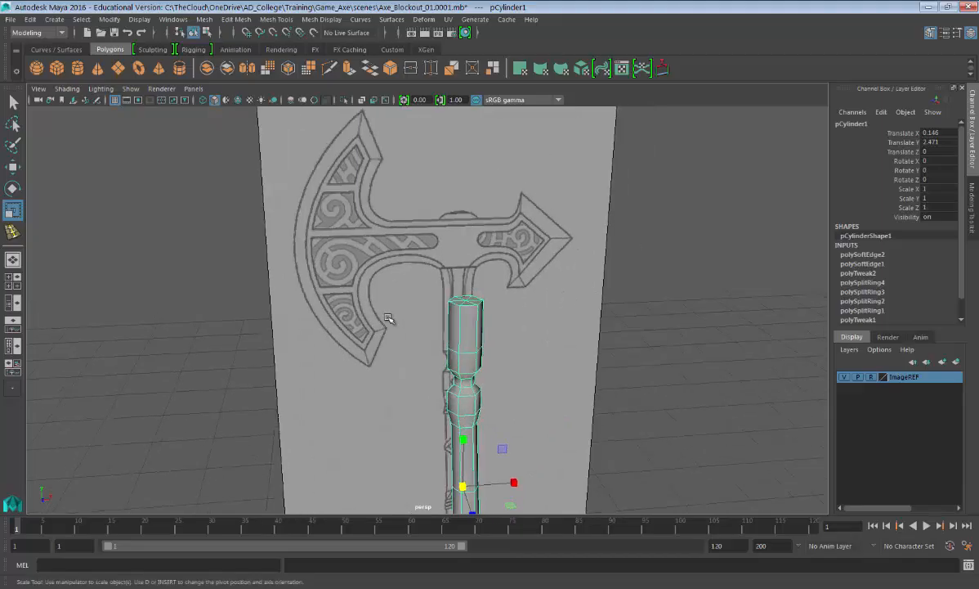
- Select all the triangular cap faces on the upper end of the handle cylinder
{"action": "right_click_drag", "start_coordinate": [388, 318], "coordinate": [491, 318], "text": "alt"}
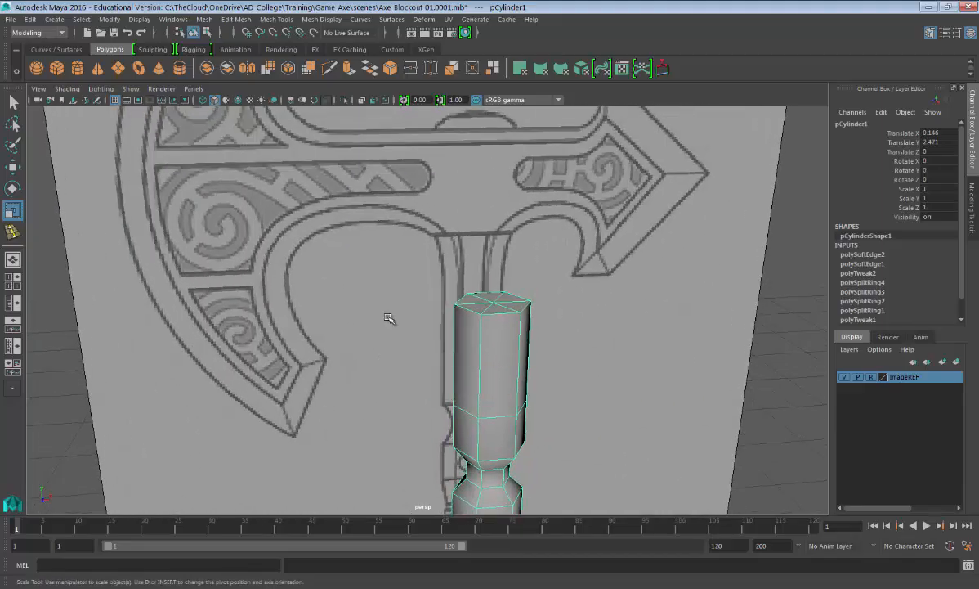
{"action": "right_click_drag", "start_coordinate": [501, 282], "coordinate": [508, 305]}
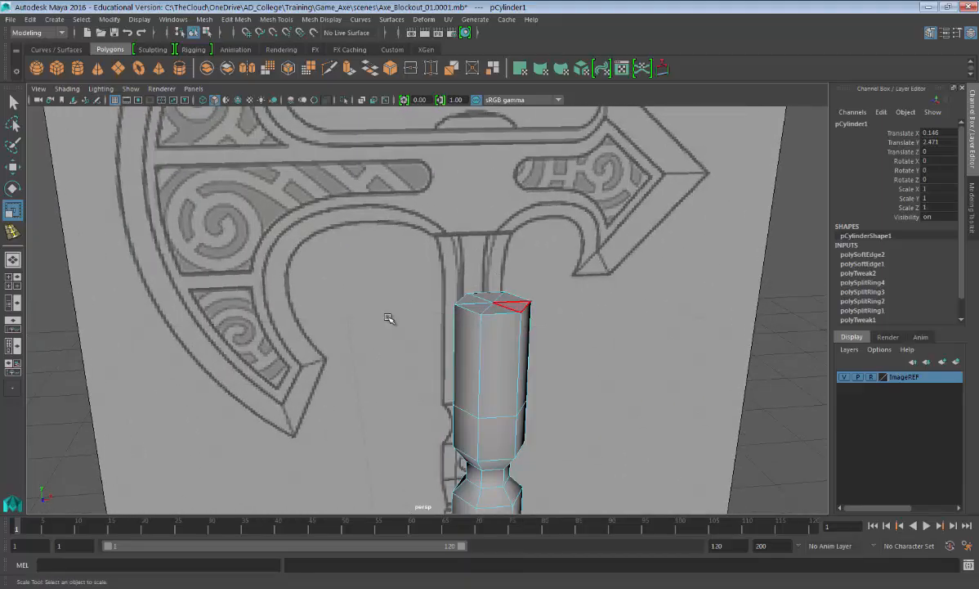
{"action": "right_click", "coordinate": [488, 296], "text": "shift"}
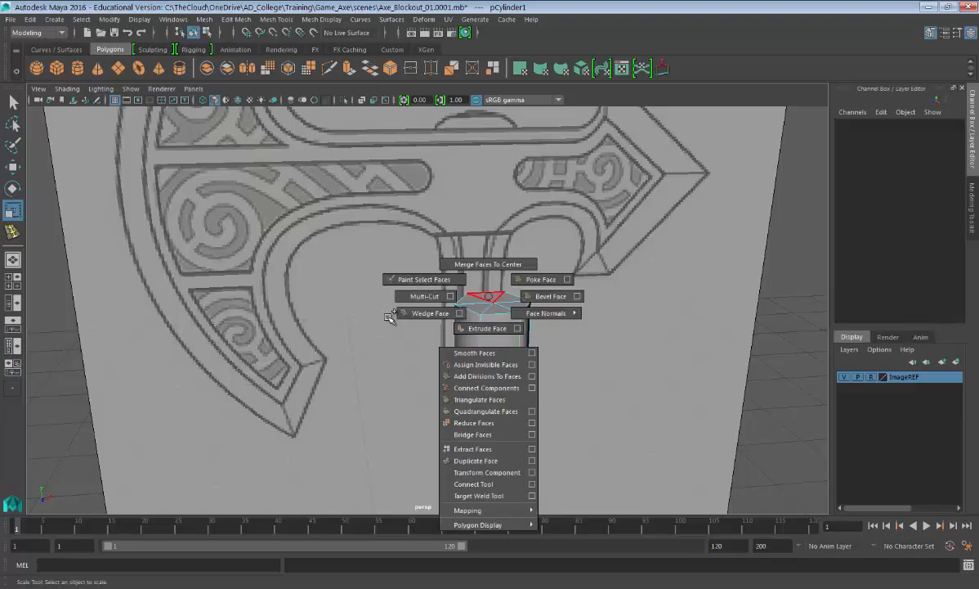
{"action": "left_click", "coordinate": [488, 296]}
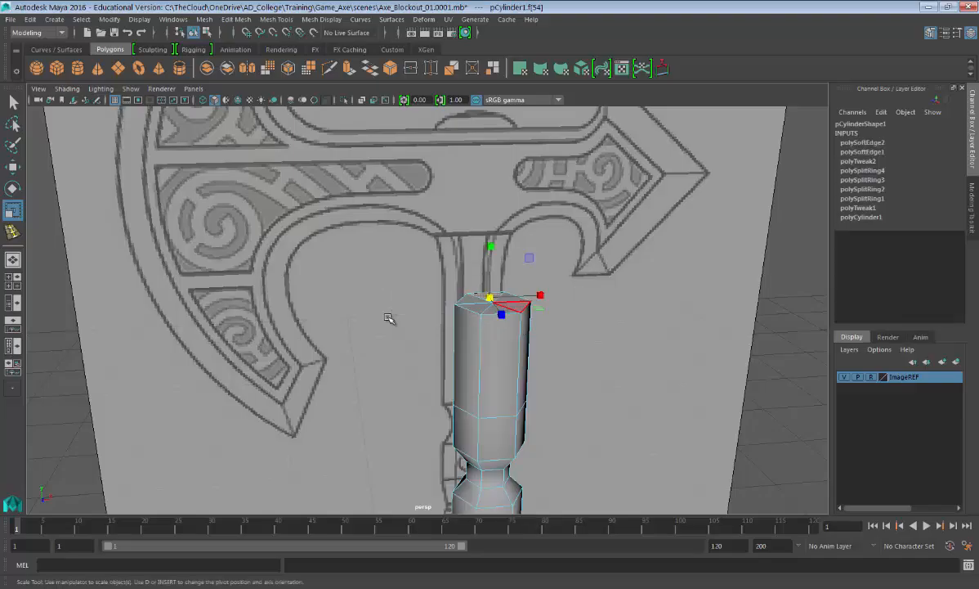
{"action": "key", "text": "q"}
{"action": "left_click", "coordinate": [501, 309], "text": "shift"}
{"action": "left_click", "coordinate": [471, 306], "text": "shift"}
{"action": "left_click", "coordinate": [470, 299], "text": "shift"}
{"action": "left_click_drag", "start_coordinate": [470, 300], "coordinate": [535, 303], "text": "alt"}
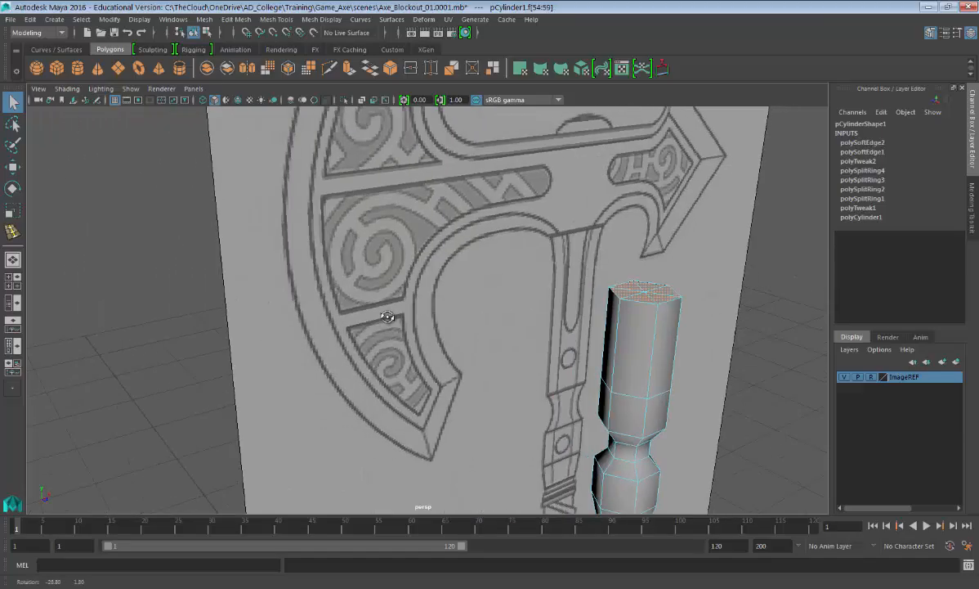
- Extrude the handle's cap faces and pull them straight up toward the axe head
{"action": "key", "text": "f"}
{"action": "left_click_drag", "start_coordinate": [388, 316], "coordinate": [388, 318], "text": "alt"}
{"action": "scroll", "coordinate": [388, 317], "scroll_direction": "down", "scroll_amount": 8}
{"action": "right_click_drag", "start_coordinate": [589, 295], "coordinate": [588, 328], "text": "shift"}
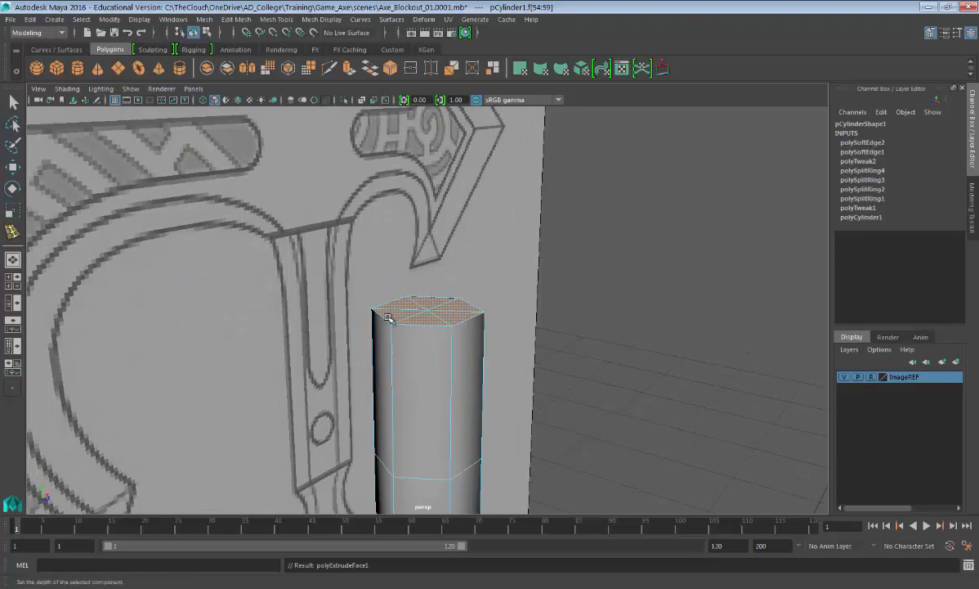
{"action": "middle_click_drag", "start_coordinate": [388, 316], "coordinate": [453, 337], "text": "alt"}
{"action": "scroll", "coordinate": [388, 317], "scroll_direction": "down", "scroll_amount": 4}
{"action": "left_click", "coordinate": [522, 251]}
{"action": "left_click_drag", "start_coordinate": [388, 317], "coordinate": [351, 300], "text": "alt"}
{"action": "left_click_drag", "start_coordinate": [466, 242], "coordinate": [466, 128]}
- Fine-tune the extruded cap's height against the axe head drawing in the front view, to a Translate Y of 0.585
{"action": "middle_click_drag", "start_coordinate": [388, 317], "coordinate": [389, 373], "text": "alt"}
{"action": "mouse_move", "coordinate": [387, 317]}
{"action": "left_mouse_down", "text": "alt"}
{"action": "mouse_move", "coordinate": [404, 320]}
{"action": "mouse_move", "coordinate": [371, 317]}
{"action": "left_mouse_up", "text": "alt"}
{"action": "middle_click_drag", "start_coordinate": [389, 317], "coordinate": [387, 374], "text": "alt"}
{"action": "left_click_drag", "start_coordinate": [466, 242], "coordinate": [466, 219]}
{"action": "key", "text": "space"}
{"action": "key", "text": "space"}
{"action": "middle_click_drag", "start_coordinate": [388, 317], "coordinate": [392, 409], "text": "alt"}
{"action": "left_click_drag", "start_coordinate": [494, 235], "coordinate": [495, 227]}
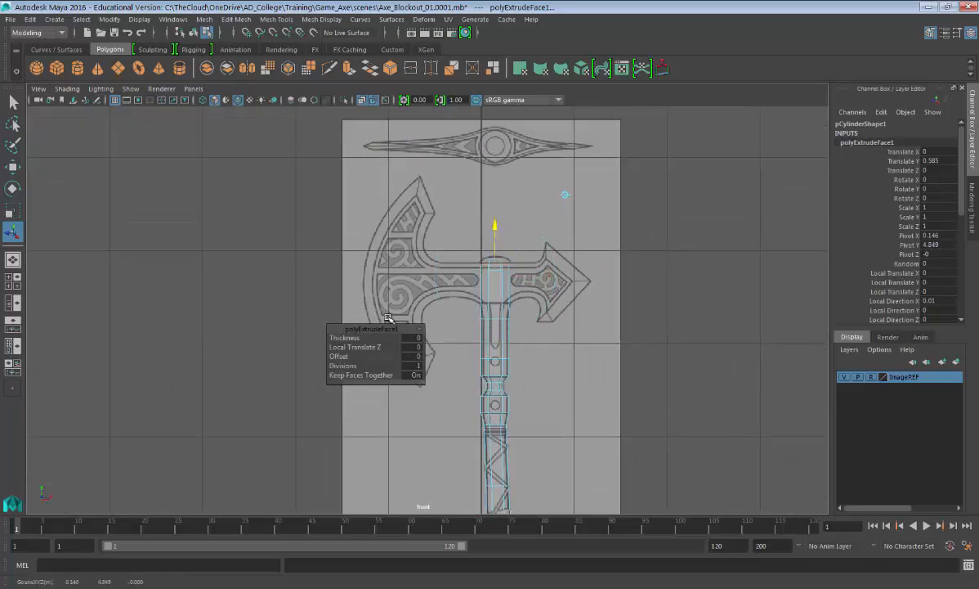
- Extrude the cap faces again, slightly raised and offset inward, to bevel the handle's upper end
{"action": "key", "text": "ctrl+e"}
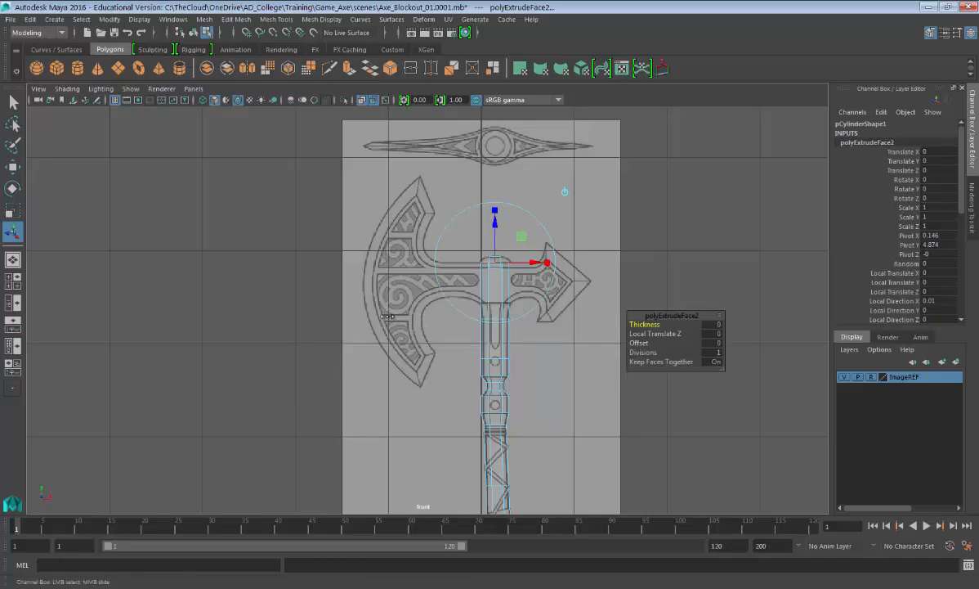
{"action": "left_click_drag", "start_coordinate": [648, 325], "coordinate": [648, 343]}
{"action": "key", "text": "F8"}
- Raise the centre vertex of the handle's cap slightly in the perspective view to give the end a shallow dome
{"action": "key", "text": "space"}
{"action": "key", "text": "space"}
{"action": "left_click_drag", "start_coordinate": [445, 192], "coordinate": [470, 233], "text": "alt"}
{"action": "right_click_drag", "start_coordinate": [470, 233], "coordinate": [432, 230]}
{"action": "left_click", "coordinate": [468, 234]}
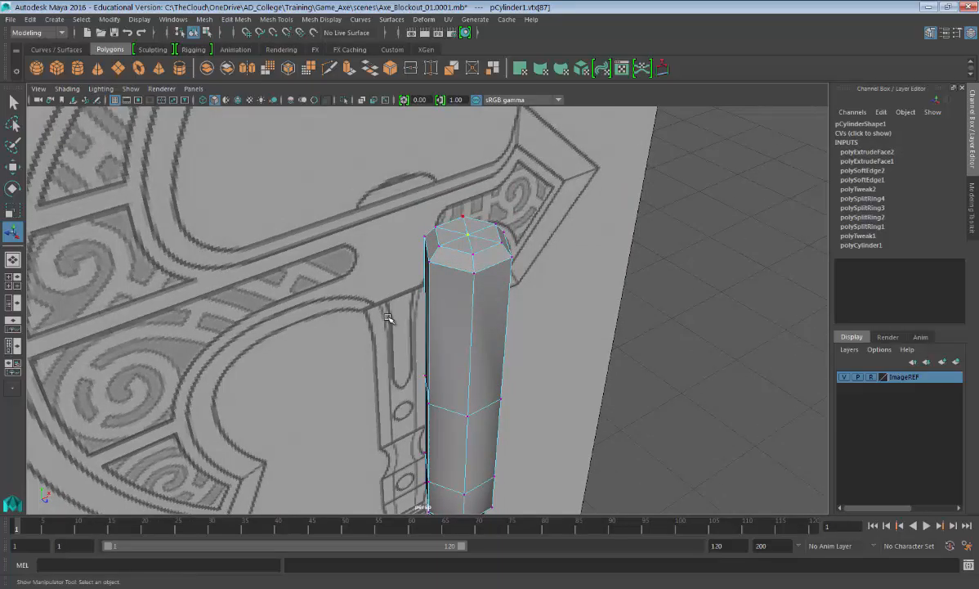
{"action": "key", "text": "w"}
{"action": "left_click_drag", "start_coordinate": [470, 186], "coordinate": [470, 180]}
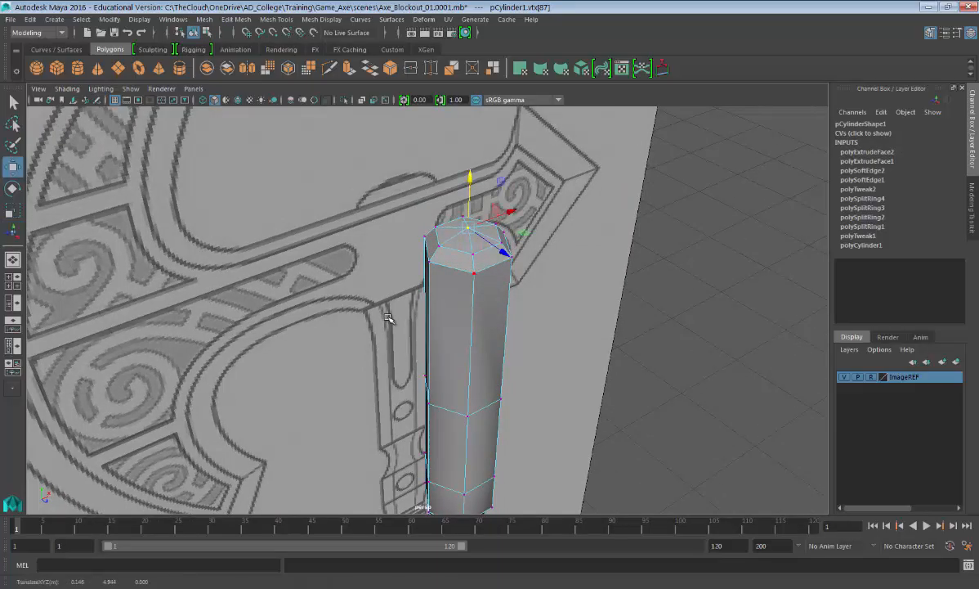
{"action": "key", "text": "F8"}
{"action": "left_click_drag", "start_coordinate": [388, 317], "coordinate": [388, 317], "text": "alt"}
{"action": "right_click_drag", "start_coordinate": [444, 282], "coordinate": [443, 315]}
{"action": "left_click", "coordinate": [443, 310]}
{"action": "left_click_drag", "start_coordinate": [387, 317], "coordinate": [388, 317], "text": "alt"}
{"action": "left_click", "coordinate": [435, 308], "text": "shift"}
{"action": "right_click_drag", "start_coordinate": [616, 298], "coordinate": [617, 328], "text": "shift"}
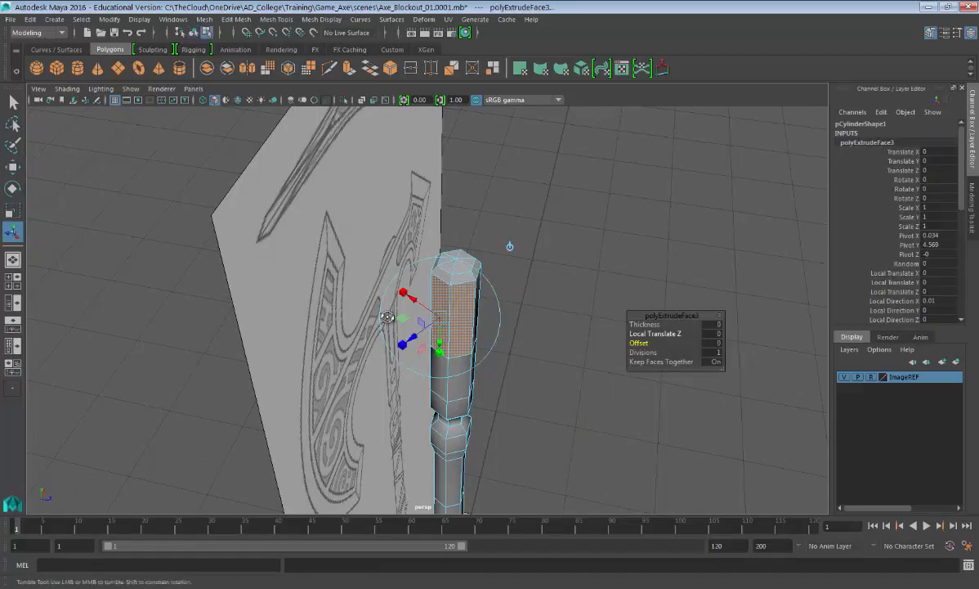
{"action": "left_click_drag", "start_coordinate": [388, 317], "coordinate": [388, 317], "text": "alt"}
{"action": "key", "text": "space"}
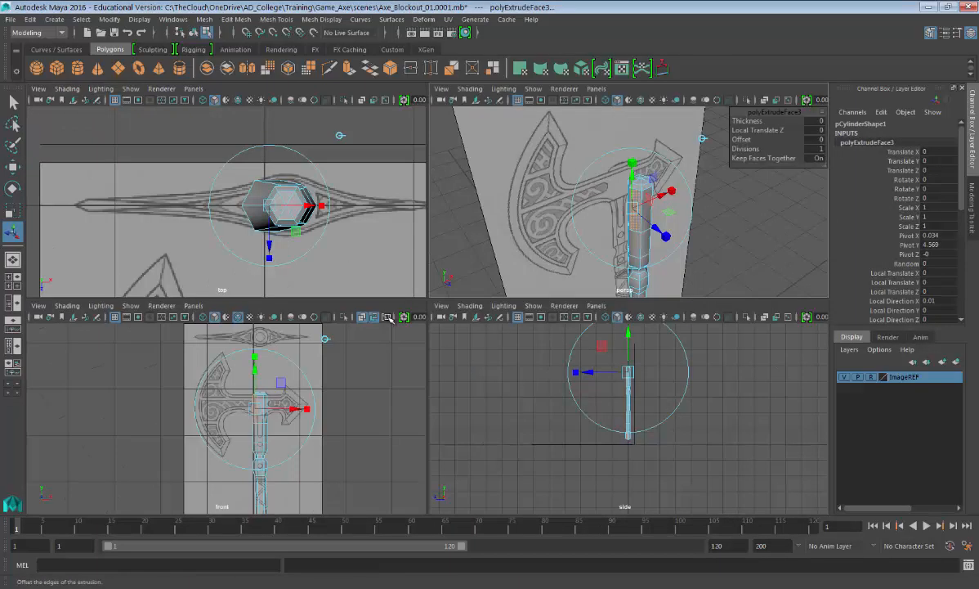
{"action": "key", "text": "space"}
{"action": "scroll", "coordinate": [389, 318], "scroll_direction": "up", "scroll_amount": 2}
{"action": "middle_click_drag", "start_coordinate": [389, 318], "coordinate": [443, 353], "text": "alt"}
{"action": "left_click", "coordinate": [388, 318], "text": "alt"}
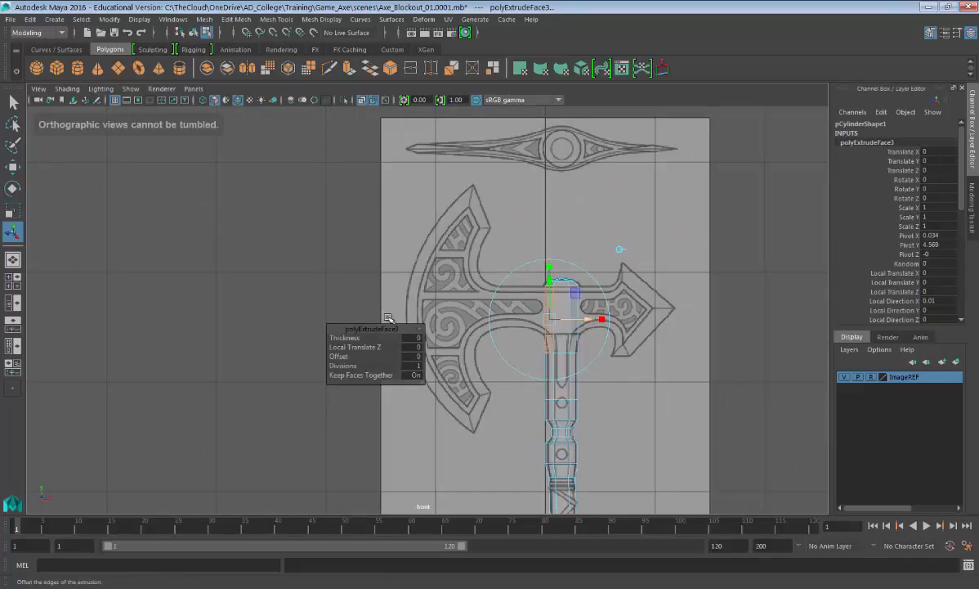
{"action": "key", "text": "ctrl+z"}
{"action": "key", "text": "ctrl+z"}
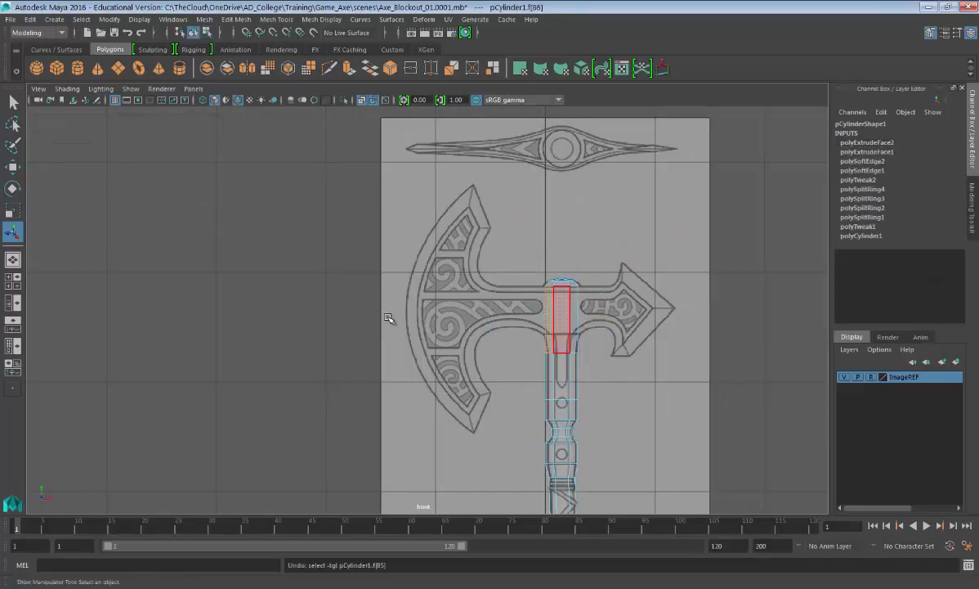
- Insert an edge loop around the handle's upper section, level with the lower edge of the drawn axe-head arm
{"action": "left_click", "coordinate": [389, 318]}
{"action": "key", "text": "F10"}
{"action": "right_click", "coordinate": [389, 318], "text": "shift"}
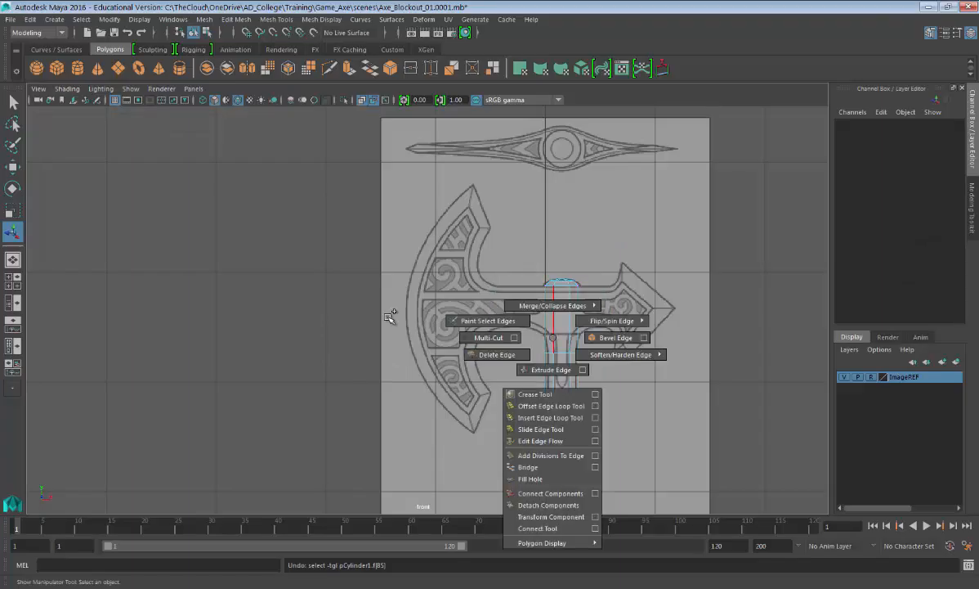
{"action": "right_click_drag", "start_coordinate": [554, 276], "coordinate": [607, 259]}
{"action": "left_click", "coordinate": [573, 315]}
{"action": "right_click_drag", "start_coordinate": [575, 320], "coordinate": [504, 337], "text": "shift"}
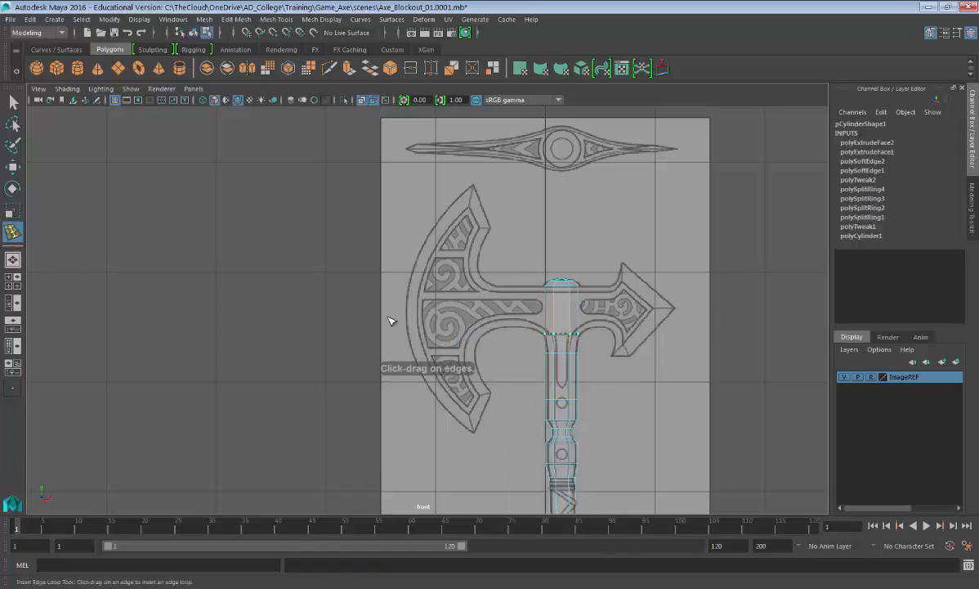
{"action": "key", "text": "w"}
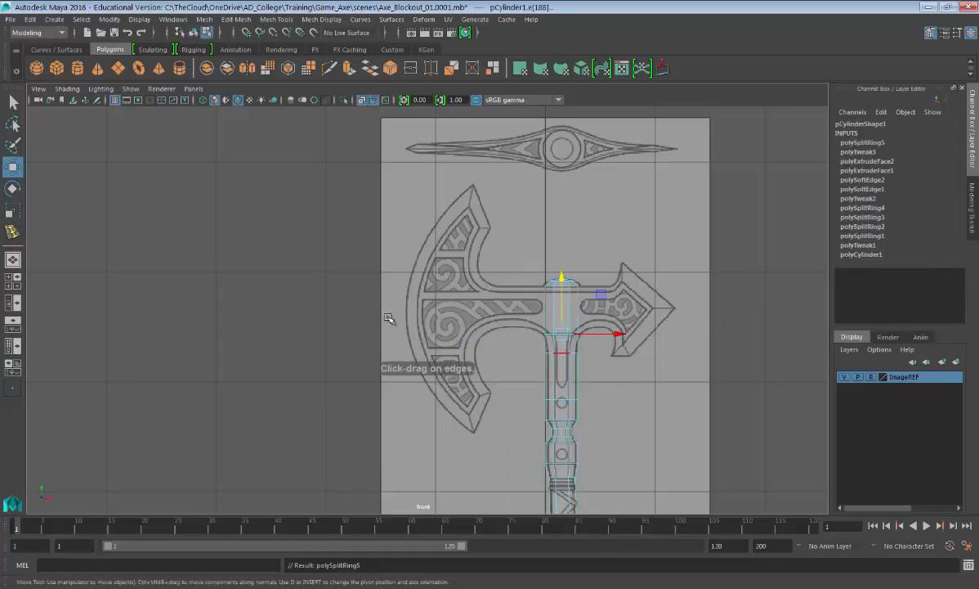
- Convert the edge ring below the new loop to vertices and scale them inward to fit the drawn handle
{"action": "key", "text": "ctrl+F9"}
{"action": "key", "text": "e"}
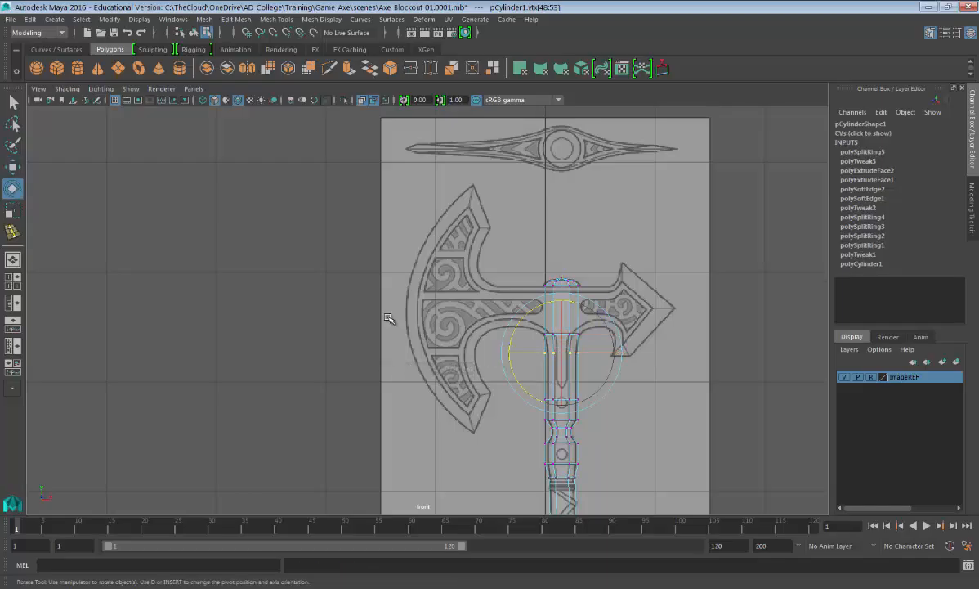
{"action": "key", "text": "r"}
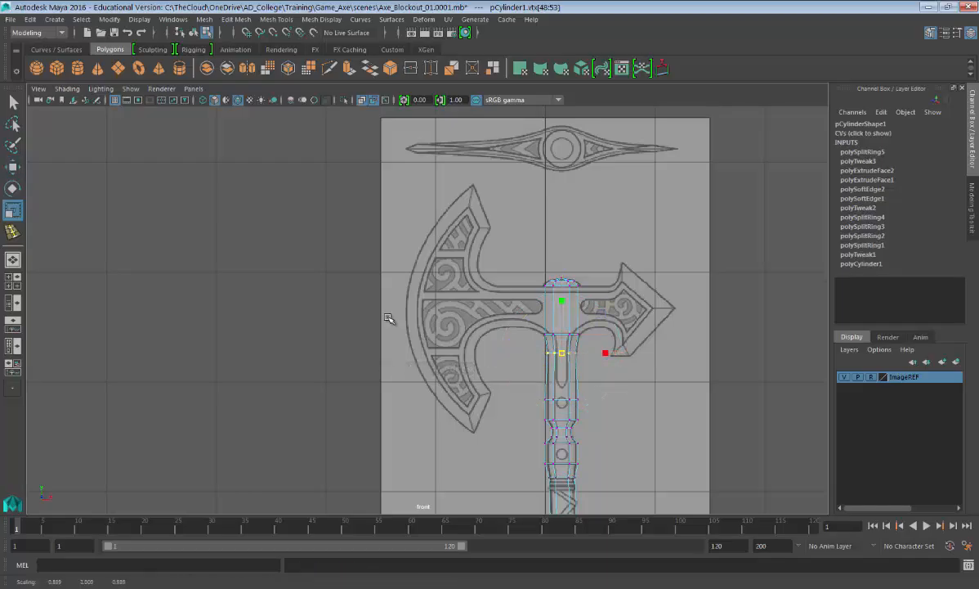
{"action": "middle_click_drag", "start_coordinate": [388, 318], "coordinate": [391, 334]}
- Extrude the blade-side faces of the handle's top section horizontally out to the drawn cutting edge
{"action": "right_click_drag", "start_coordinate": [553, 275], "coordinate": [553, 309]}
{"action": "left_click_drag", "start_coordinate": [533, 320], "coordinate": [558, 332]}
{"action": "right_click_drag", "start_coordinate": [602, 249], "coordinate": [601, 280], "text": "shift"}
{"action": "middle_click_drag", "start_coordinate": [602, 280], "coordinate": [620, 272], "text": "alt"}
{"action": "left_click_drag", "start_coordinate": [536, 318], "coordinate": [463, 317]}
{"action": "left_click_drag", "start_coordinate": [389, 317], "coordinate": [388, 318]}
- Insert a horizontal edge loop through the middle of the extruded blade arm and set its weight to 0.5
{"action": "key", "text": "F8"}
{"action": "right_click_drag", "start_coordinate": [389, 318], "coordinate": [390, 320], "text": "shift"}
{"action": "left_click", "coordinate": [389, 318]}
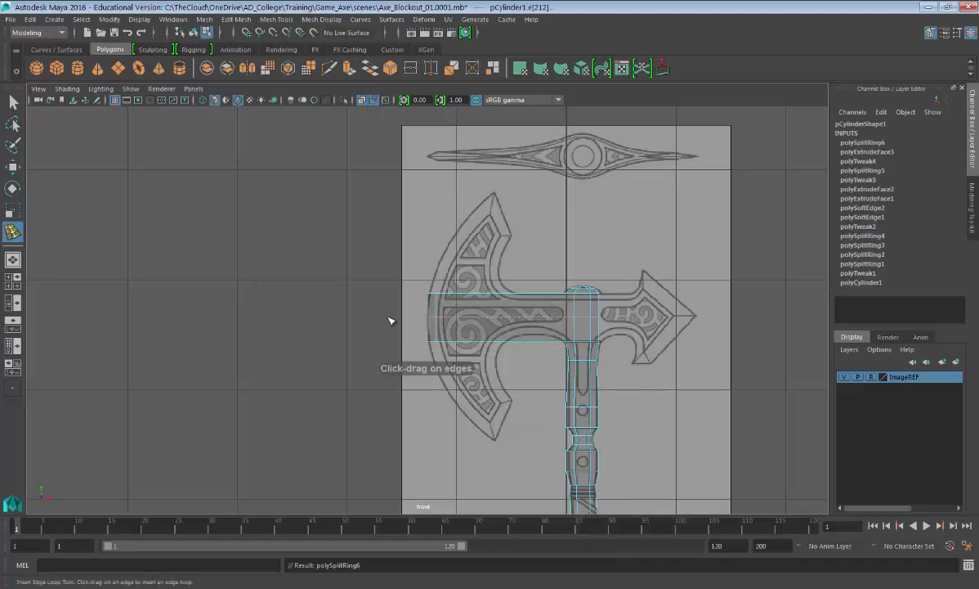
{"action": "key", "text": "w"}
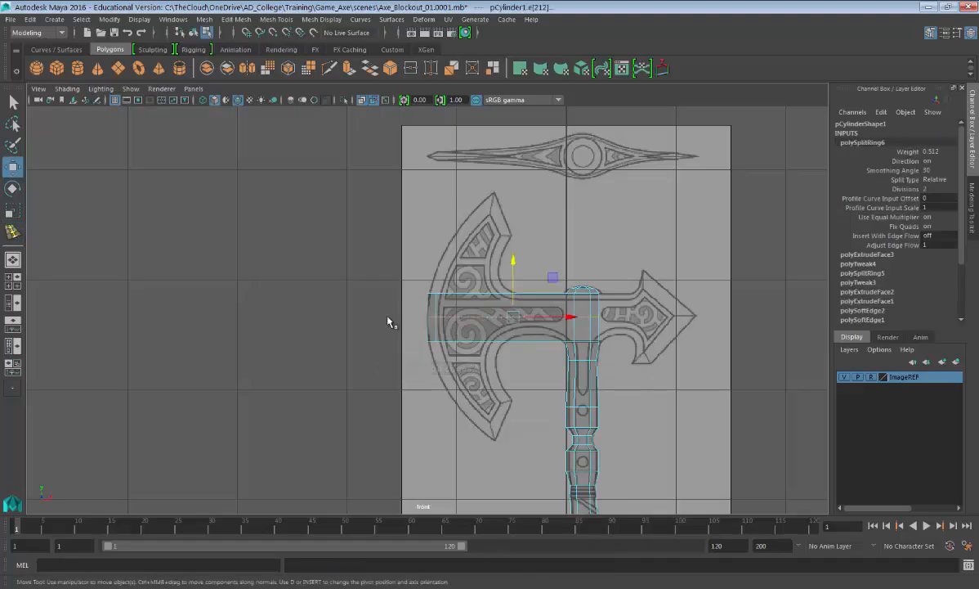
{"action": "key", "text": "Tab"}
{"action": "key", "text": "F8"}
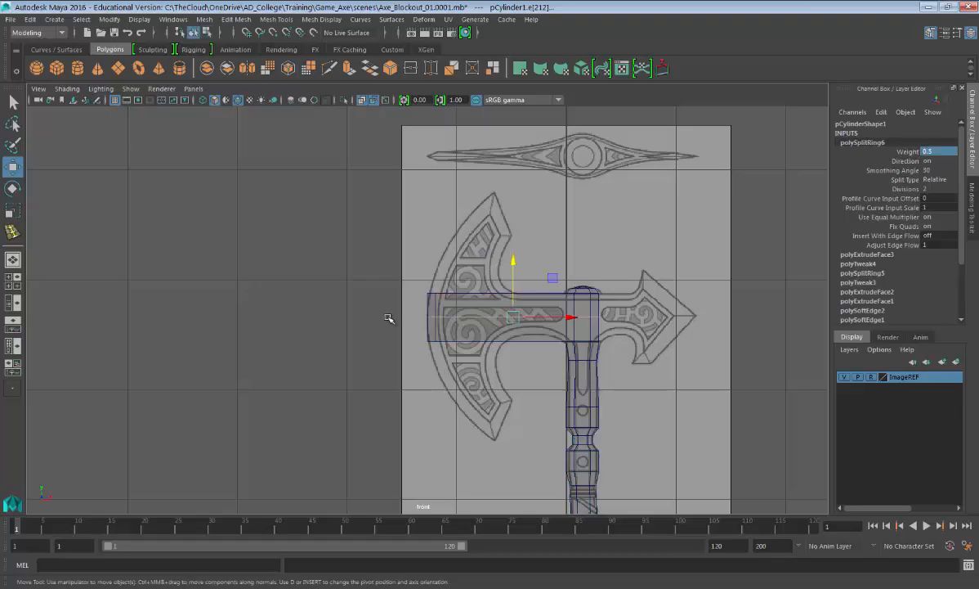
- Insert a vertical edge loop across the blade arm where the drawn blade begins and flatten it along X
{"action": "middle_click_drag", "start_coordinate": [388, 318], "coordinate": [392, 310], "text": "alt"}
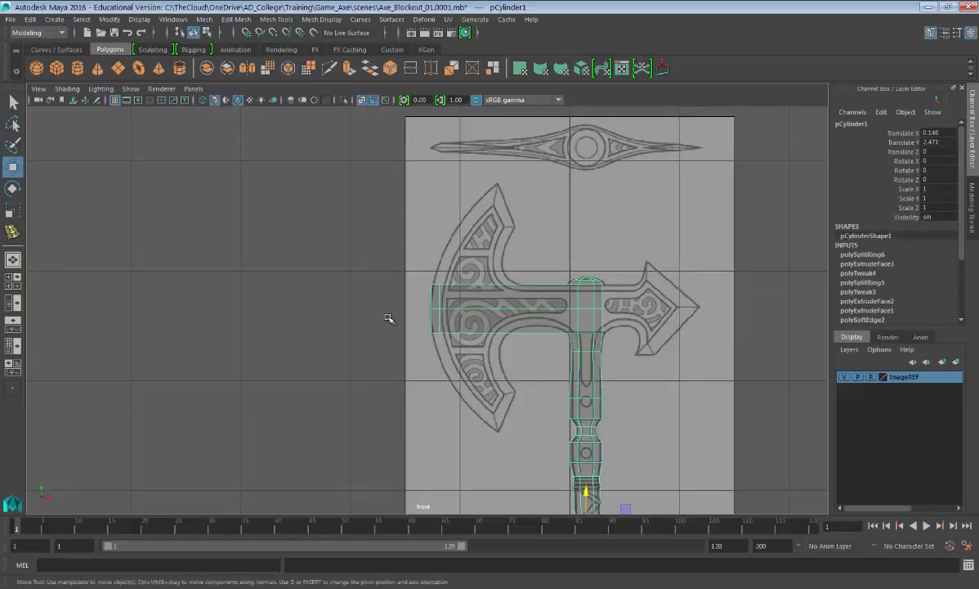
{"action": "right_click_drag", "start_coordinate": [388, 318], "coordinate": [391, 320], "text": "shift"}
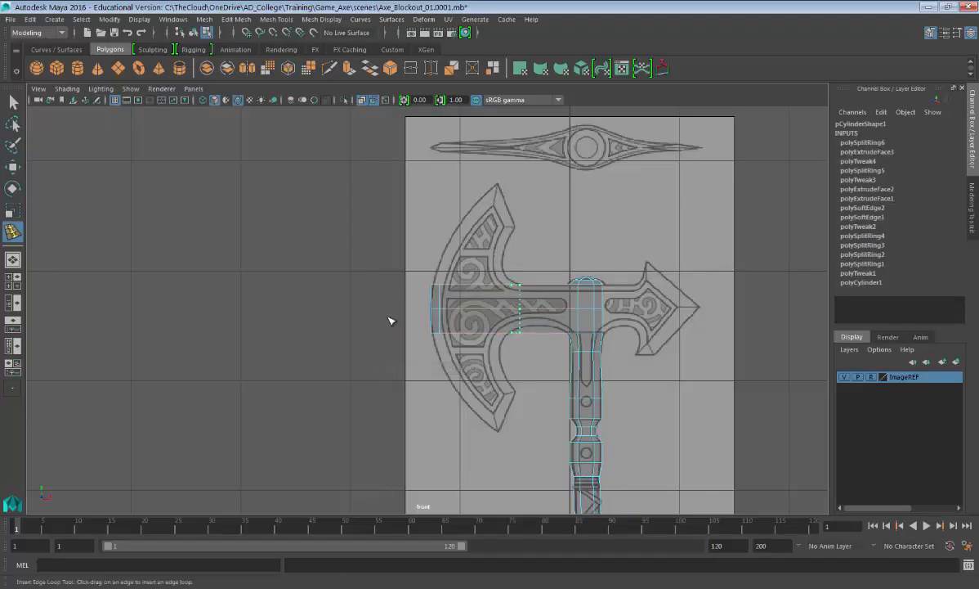
{"action": "key", "text": "r"}
{"action": "left_click_drag", "start_coordinate": [569, 308], "coordinate": [565, 308]}
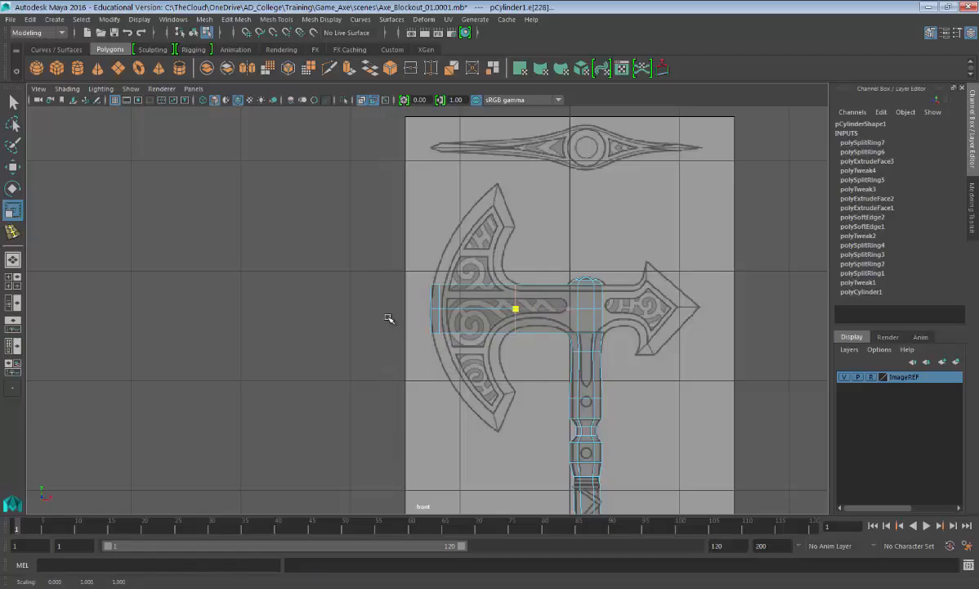
{"action": "left_click_drag", "start_coordinate": [388, 318], "coordinate": [388, 318]}
{"action": "middle_click_drag", "start_coordinate": [388, 299], "coordinate": [388, 318], "text": "alt"}
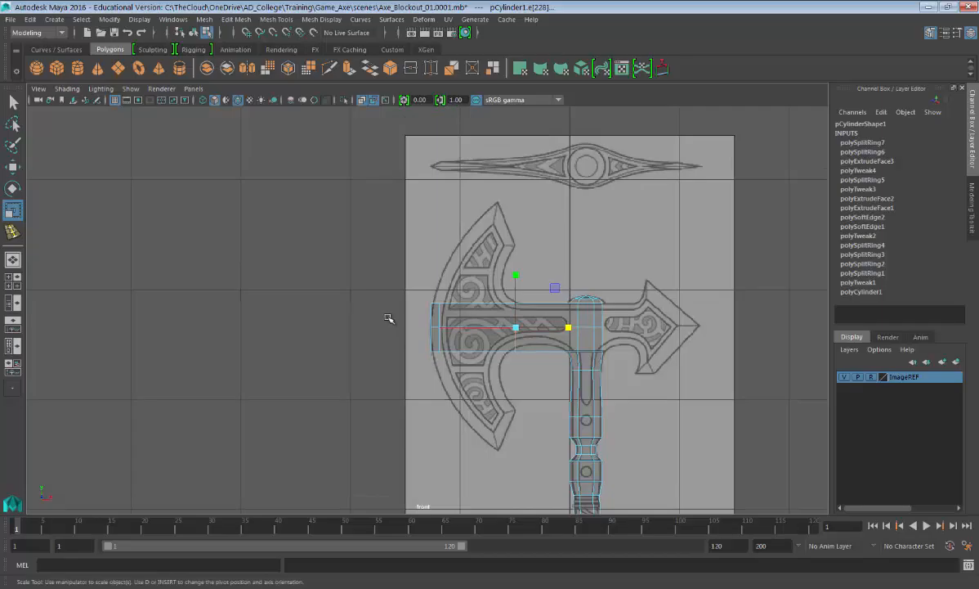
- Select the vertical edges at the blade arm's outer end and scale them closer together along Z
{"action": "key", "text": "space"}
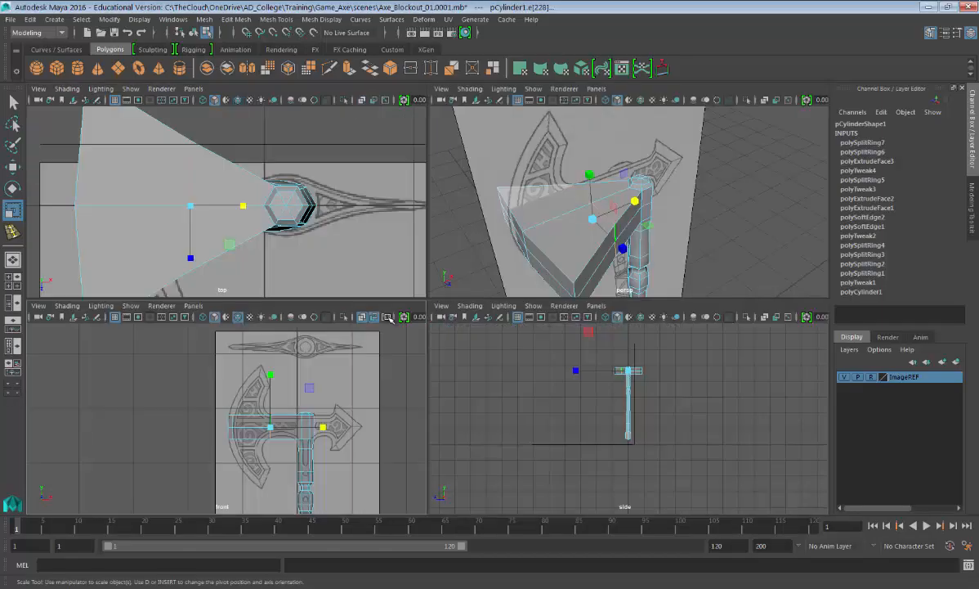
{"action": "key", "text": "space"}
{"action": "left_click_drag", "start_coordinate": [409, 316], "coordinate": [390, 318], "text": "alt"}
{"action": "left_click", "coordinate": [167, 290], "text": "shift"}
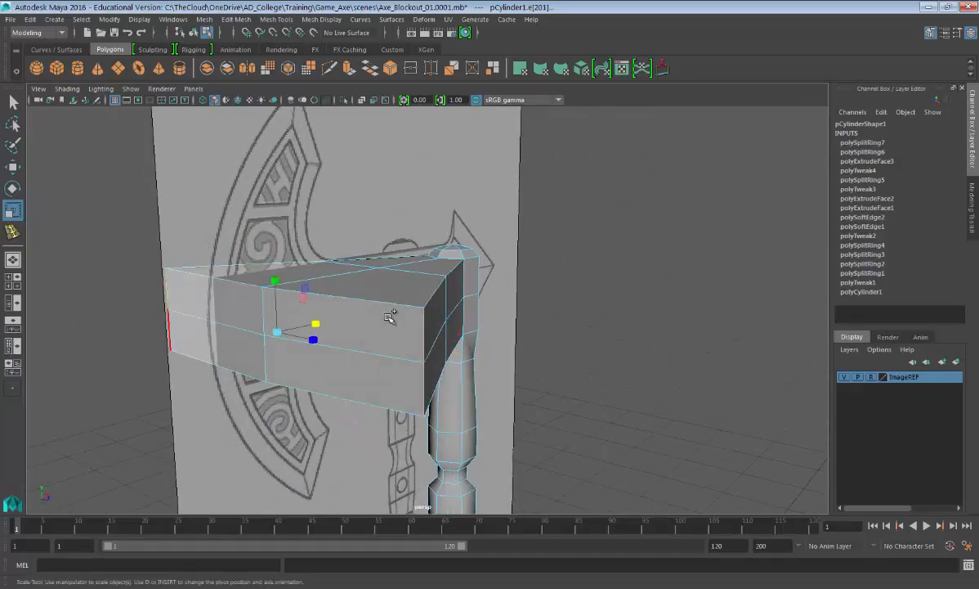
{"action": "left_click_drag", "start_coordinate": [313, 340], "coordinate": [276, 332]}
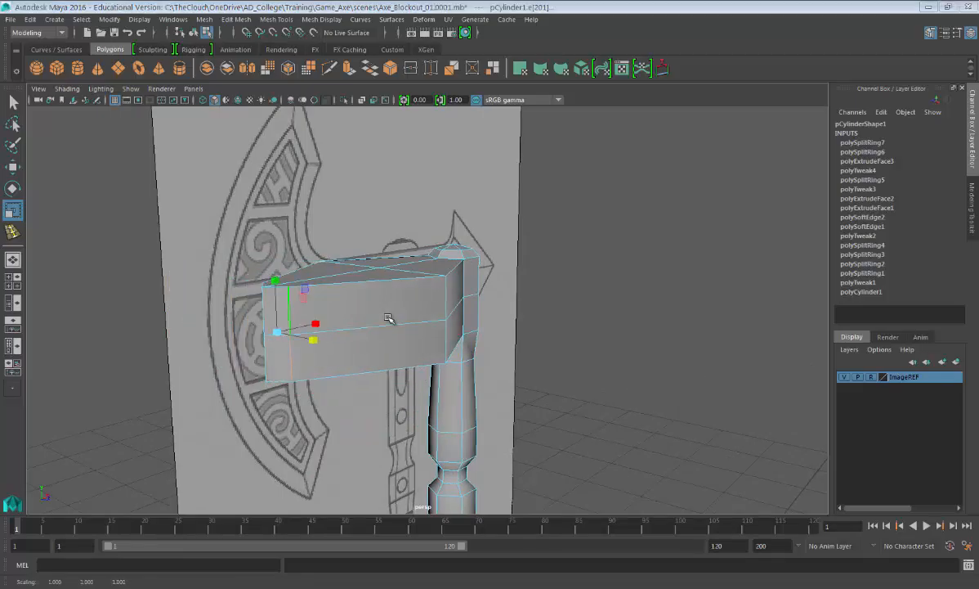
- Scale the outer-end edges further along Z in a wireframe top view to match the drawn blade tip's thickness
{"action": "key", "text": "space"}
{"action": "key", "text": "space"}
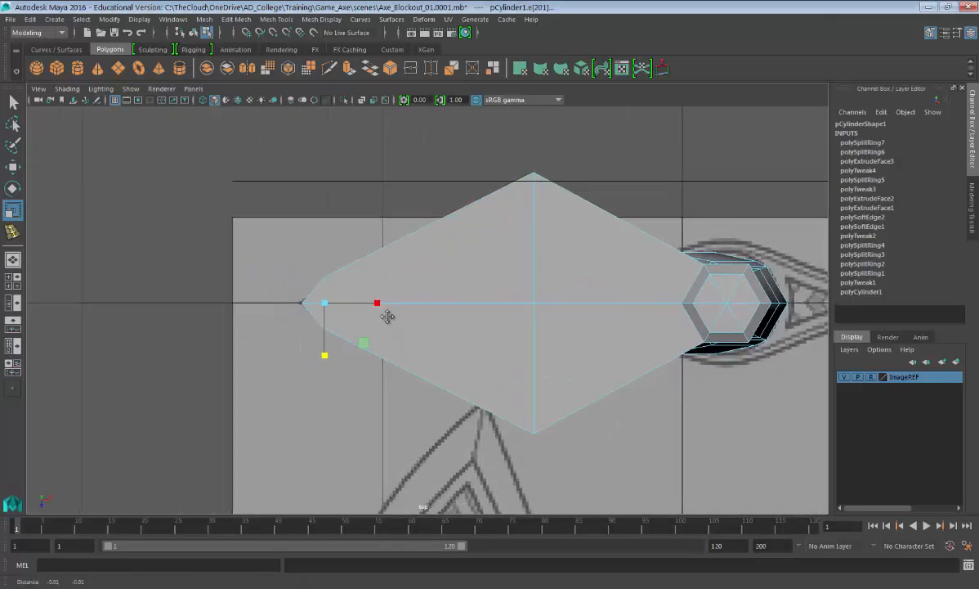
{"action": "key", "text": "4"}
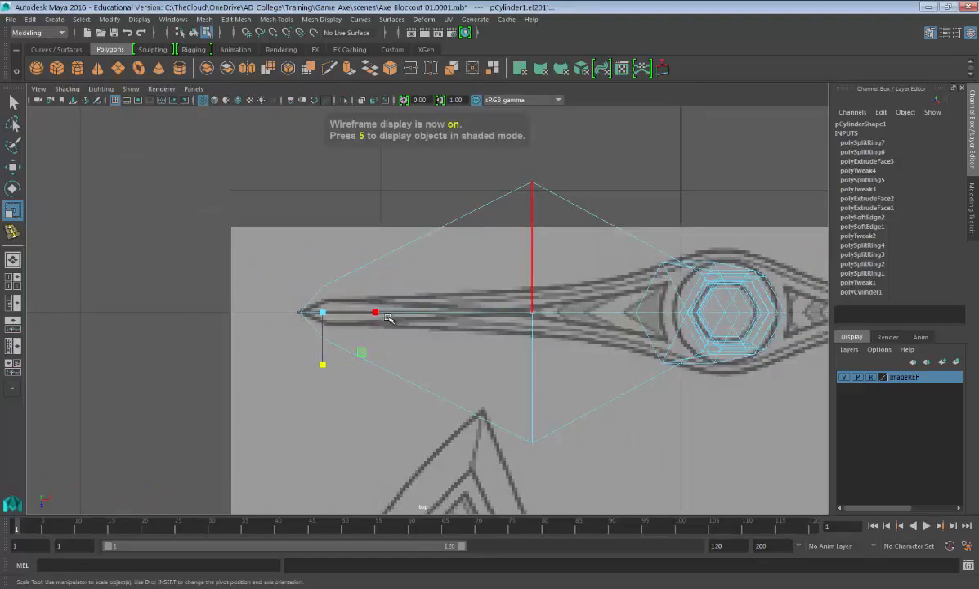
{"action": "middle_click_drag", "start_coordinate": [388, 317], "coordinate": [389, 317]}
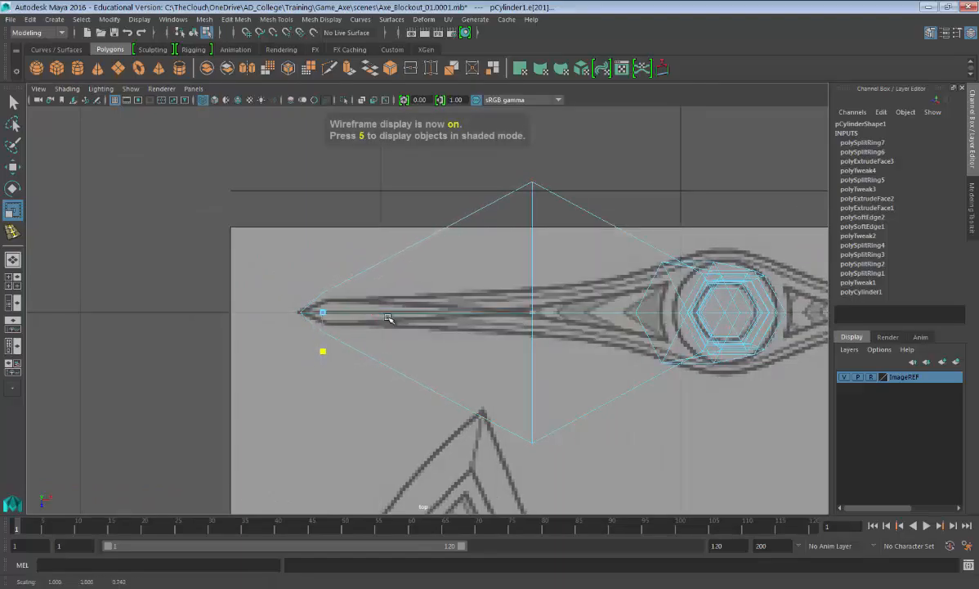
{"action": "left_click_drag", "start_coordinate": [323, 343], "coordinate": [323, 341]}
- Select the vertices at both widest corners of the blade arm and scale them inward to the top-view drawing
{"action": "key", "text": "F9"}
{"action": "left_click_drag", "start_coordinate": [528, 164], "coordinate": [560, 202]}
{"action": "left_click_drag", "start_coordinate": [517, 426], "coordinate": [553, 461], "text": "shift"}
{"action": "middle_click_drag", "start_coordinate": [388, 317], "coordinate": [388, 318]}
- Examine the thinned blade arm and its join with the handle from several angles in the perspective view
{"action": "key", "text": "space"}
{"action": "key", "text": "space"}
{"action": "left_click_drag", "start_coordinate": [388, 317], "coordinate": [389, 318], "text": "alt"}
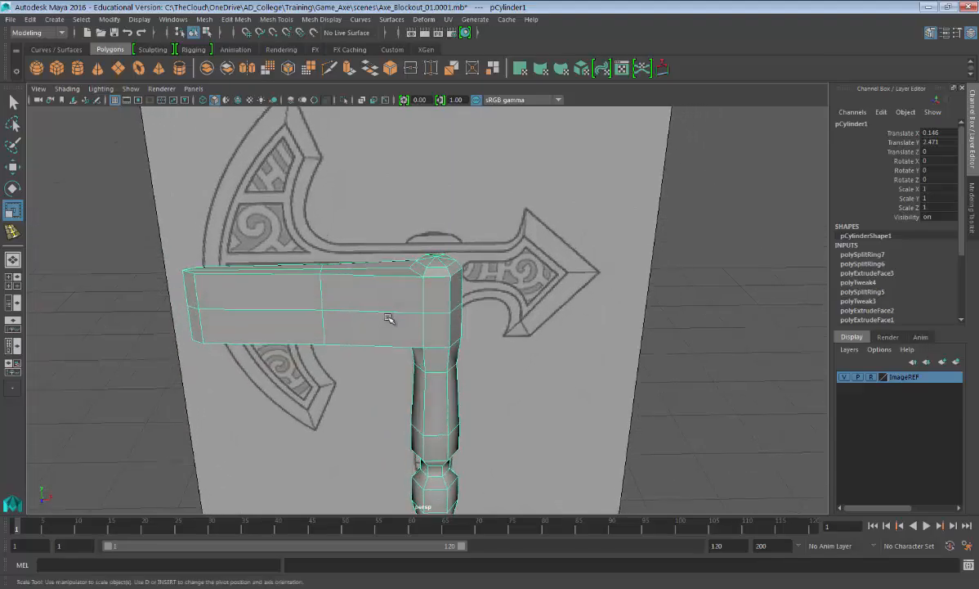
{"action": "right_click_drag", "start_coordinate": [389, 317], "coordinate": [388, 278]}
{"action": "left_click_drag", "start_coordinate": [388, 317], "coordinate": [389, 319], "text": "alt"}
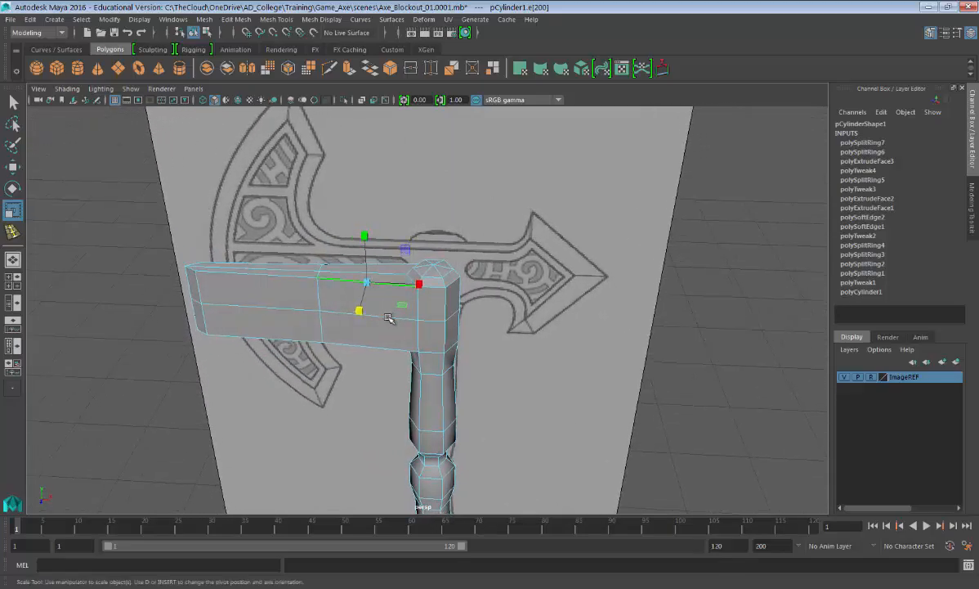
{"action": "right_click_drag", "start_coordinate": [389, 319], "coordinate": [389, 318]}
{"action": "left_click", "coordinate": [388, 318]}
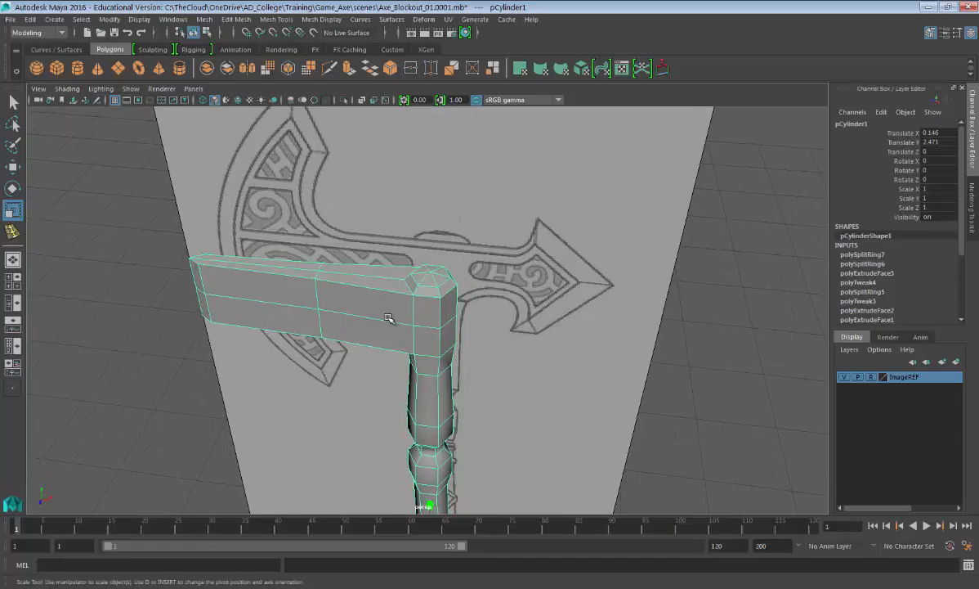
{"action": "key", "text": "F11"}
{"action": "left_click_drag", "start_coordinate": [387, 317], "coordinate": [388, 318], "text": "alt"}
{"action": "right_click_drag", "start_coordinate": [388, 318], "coordinate": [394, 259]}
{"action": "left_click_drag", "start_coordinate": [388, 317], "coordinate": [389, 322], "text": "alt"}
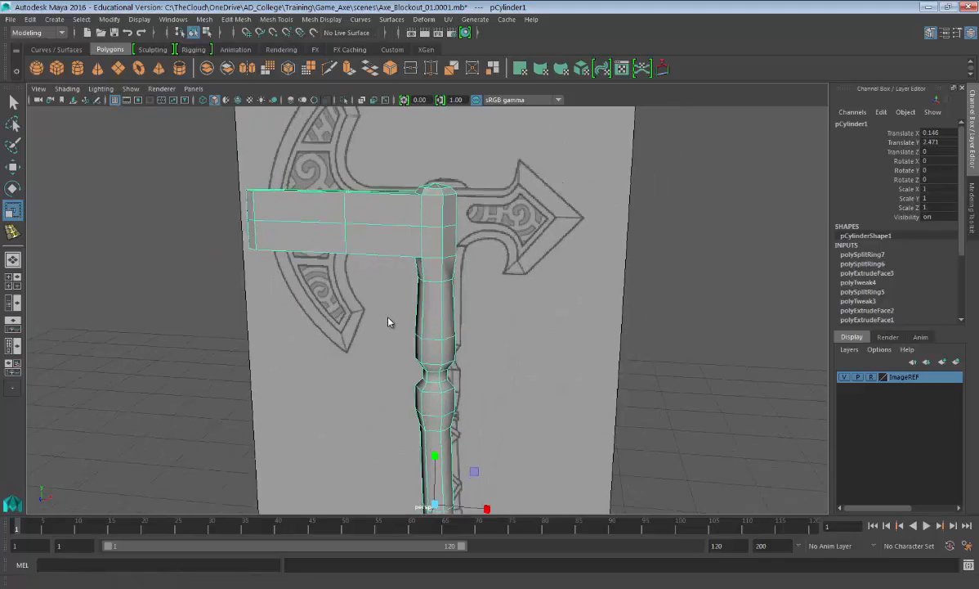